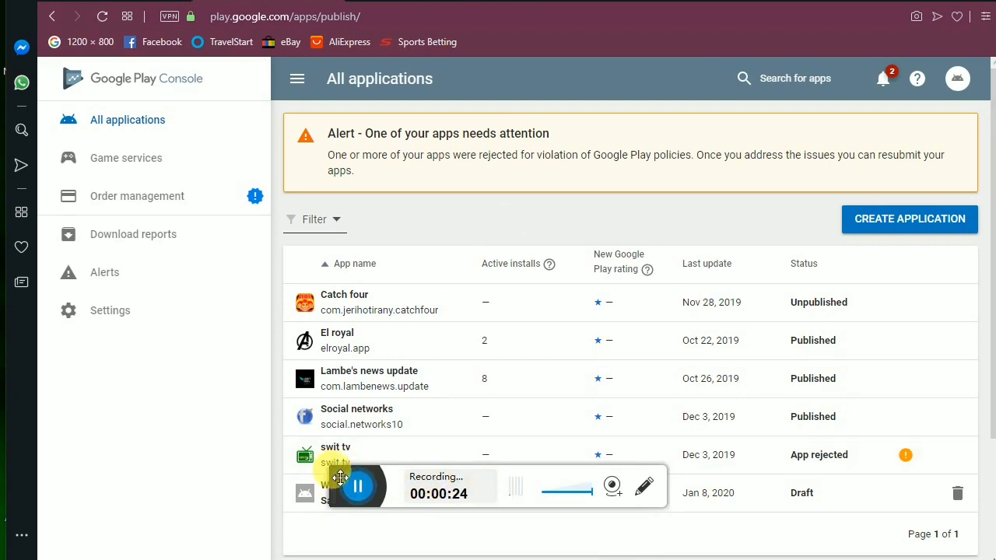
Start creating a new application, then abandon it without entering a title.
{"action": "left_click_drag", "start_coordinate": [340, 478], "coordinate": [352, 512]}
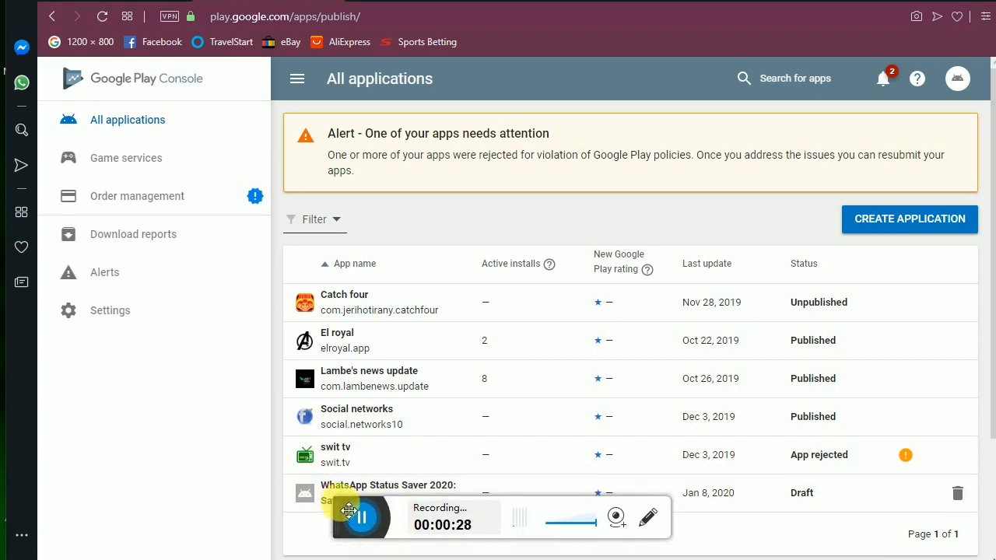
{"action": "left_click_drag", "start_coordinate": [349, 510], "coordinate": [374, 529]}
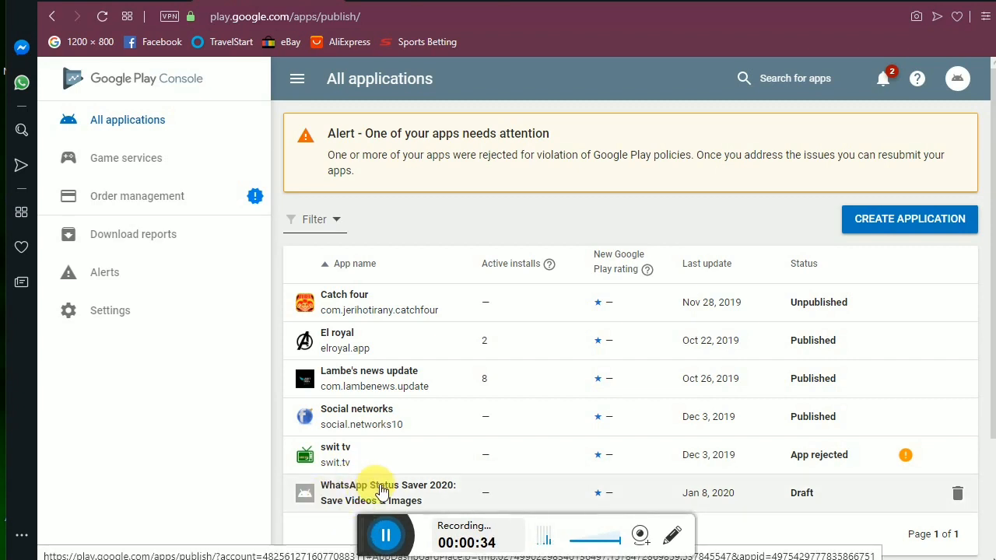
{"action": "left_click", "coordinate": [382, 492]}
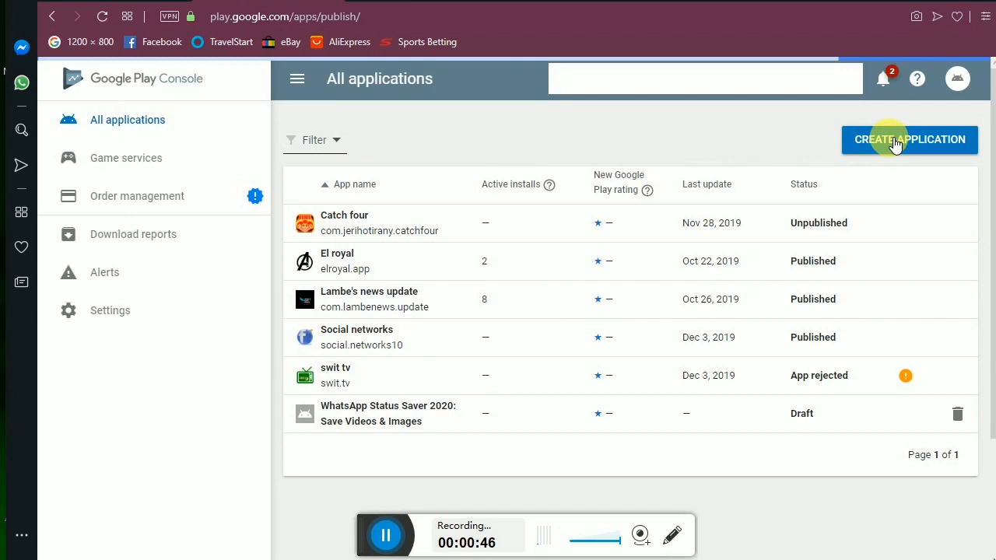
{"action": "left_click", "coordinate": [893, 141]}
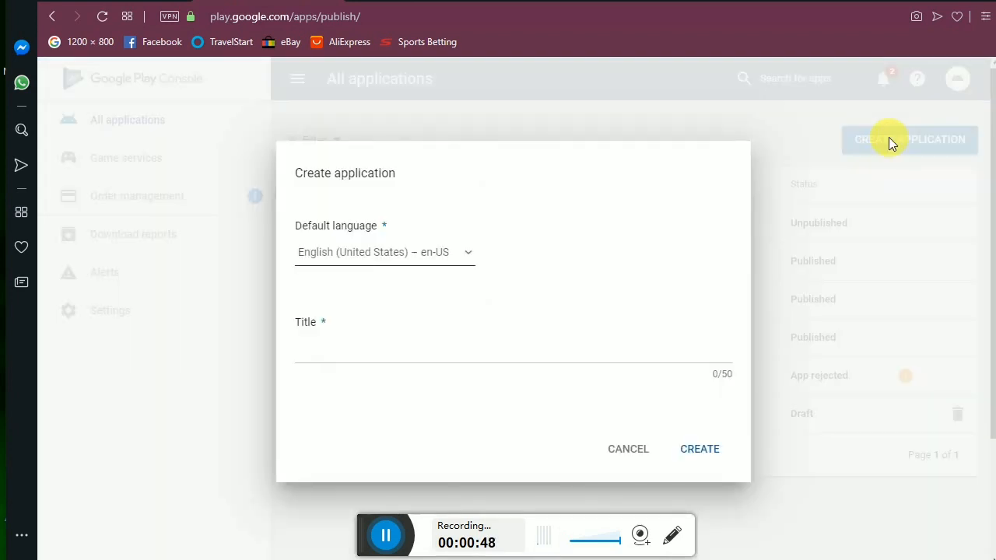
{"action": "left_click", "coordinate": [456, 355]}
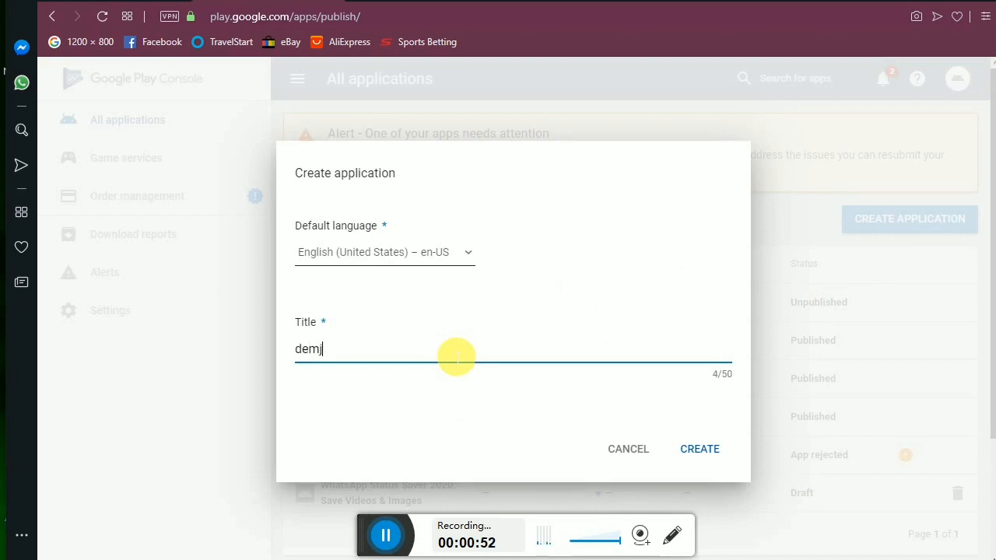
{"action": "left_click", "coordinate": [632, 450]}
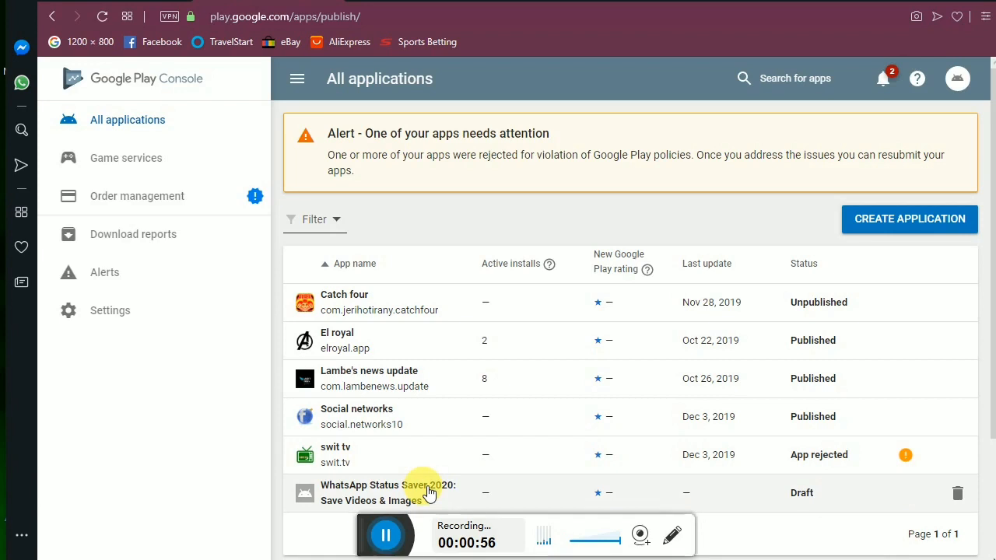
Open the WhatsApp Status Saver 2020 dashboard, review its sidebar status checks, and go to Store listing.
{"action": "left_click", "coordinate": [424, 492]}
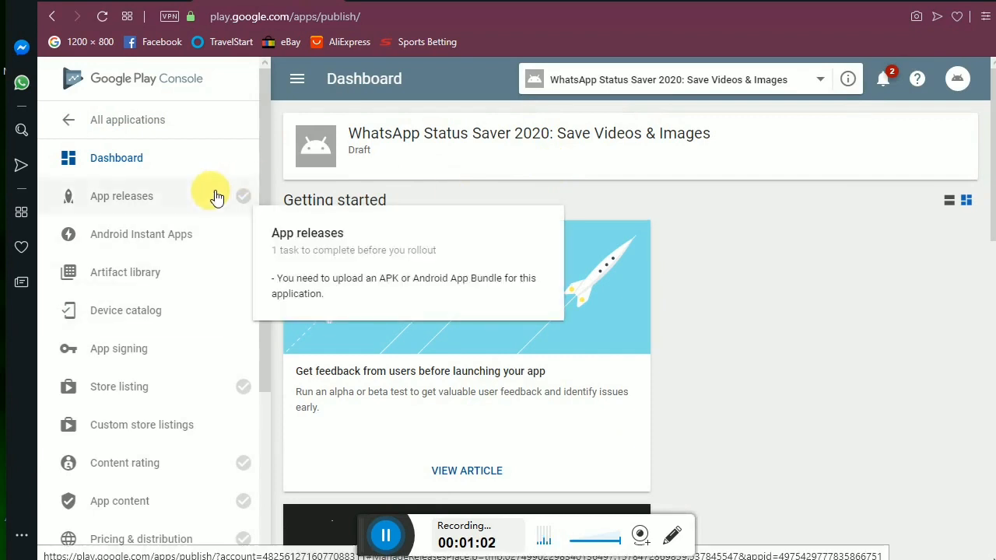
{"action": "mouse_move", "coordinate": [245, 198]}
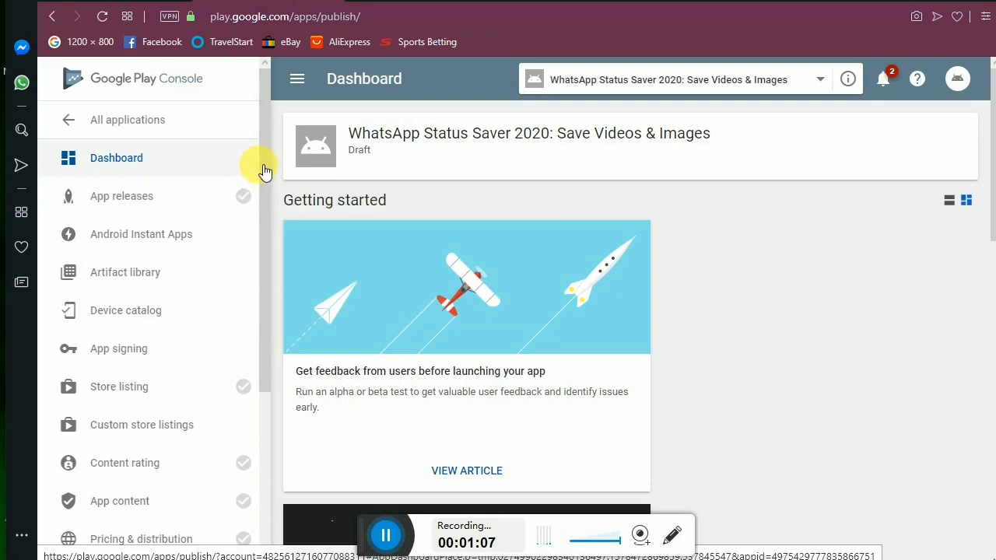
{"action": "left_click_drag", "start_coordinate": [264, 172], "coordinate": [265, 207]}
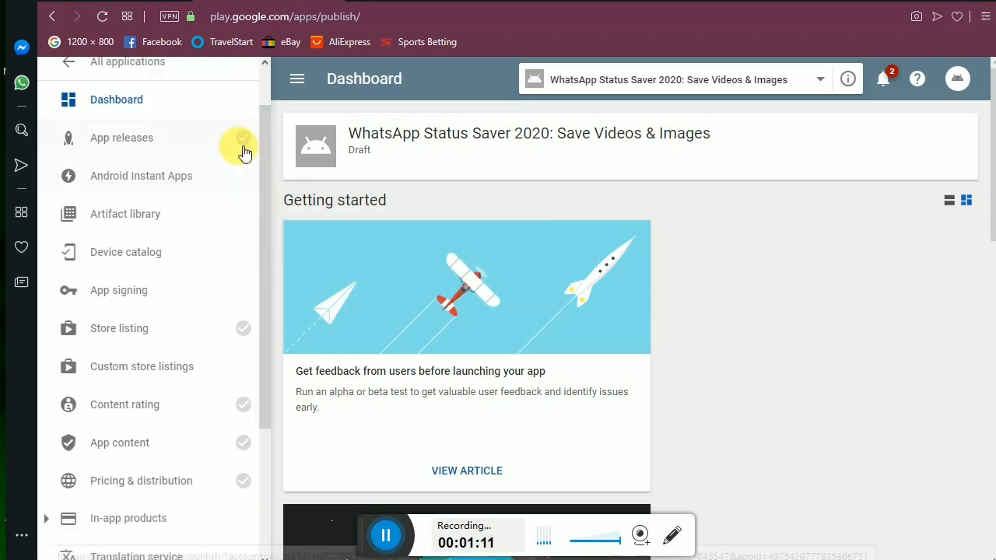
{"action": "mouse_move", "coordinate": [239, 137]}
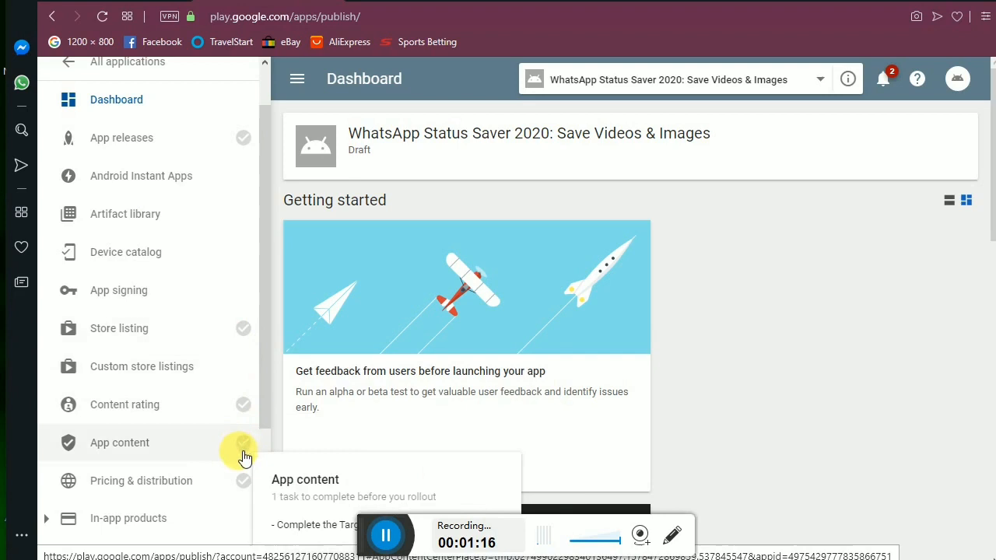
{"action": "mouse_move", "coordinate": [259, 487]}
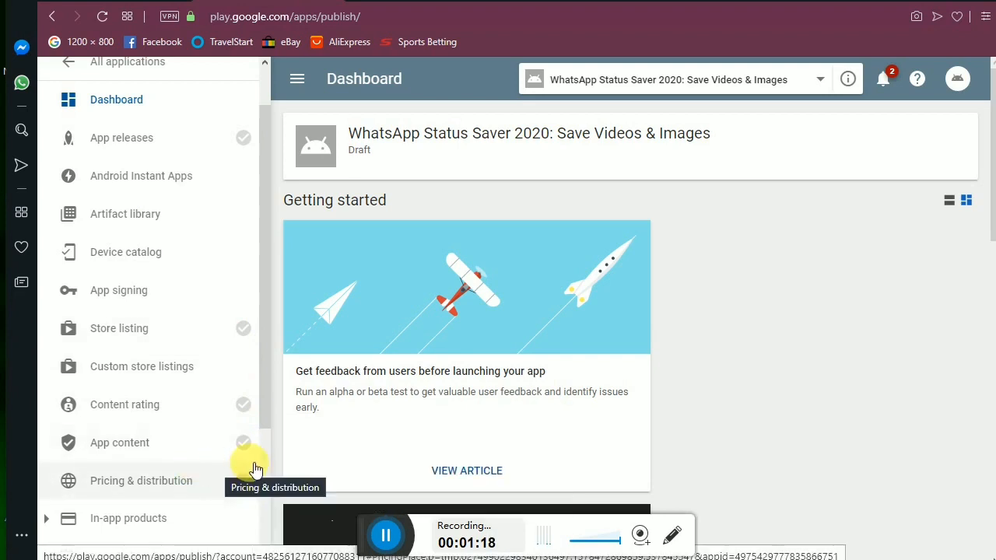
{"action": "mouse_move", "coordinate": [244, 446]}
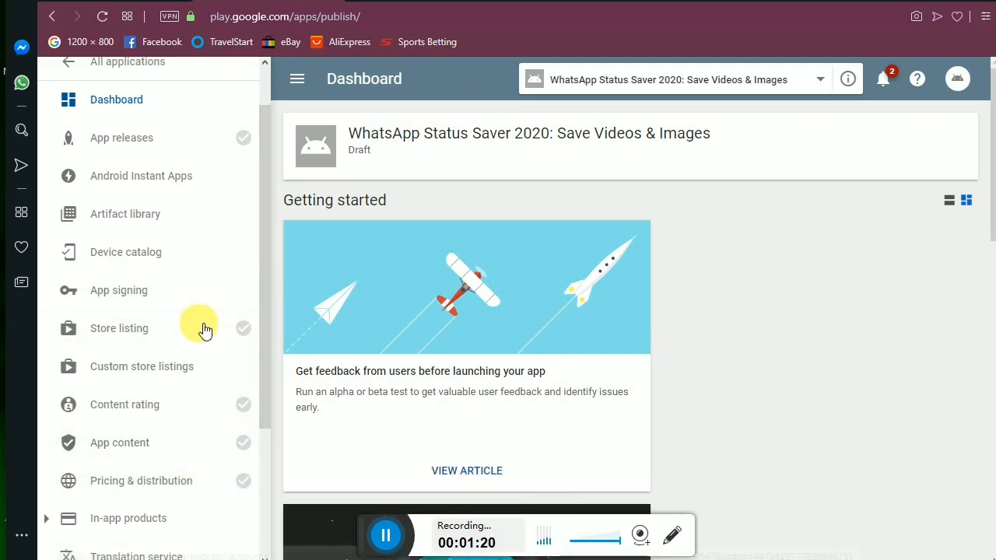
{"action": "left_click", "coordinate": [181, 336]}
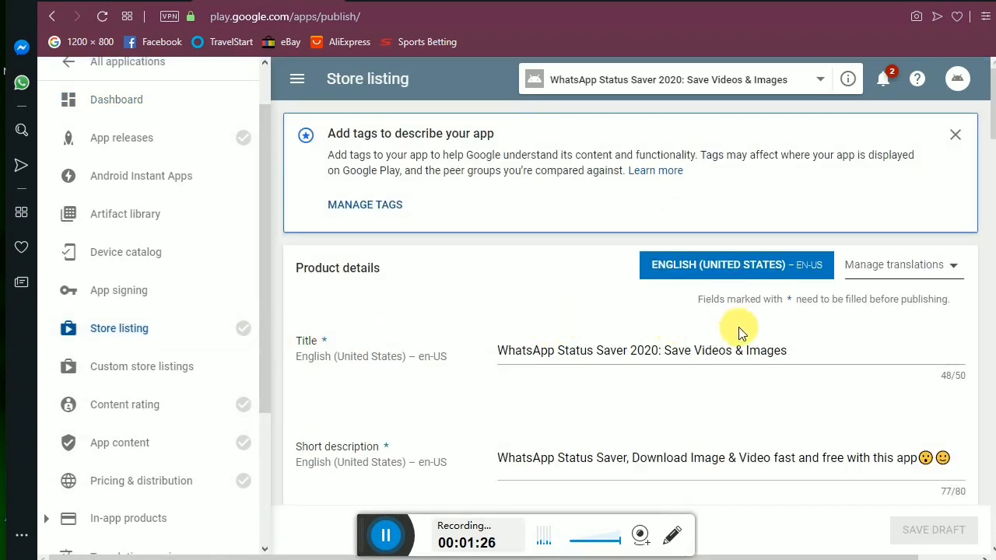
Inspect the app's title and short description in the store listing.
{"action": "scroll", "coordinate": [724, 335], "scroll_direction": "down", "scroll_amount": 1}
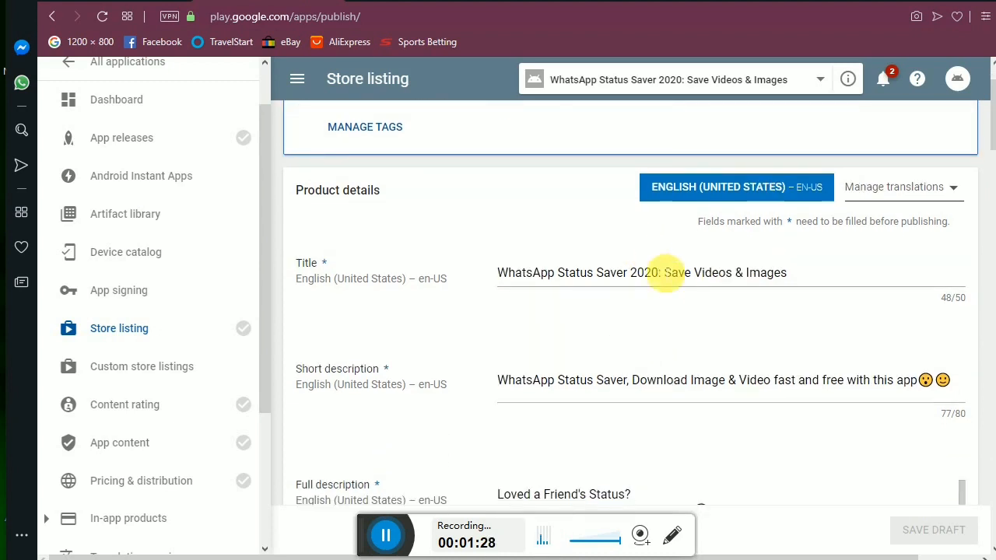
{"action": "left_click", "coordinate": [667, 274]}
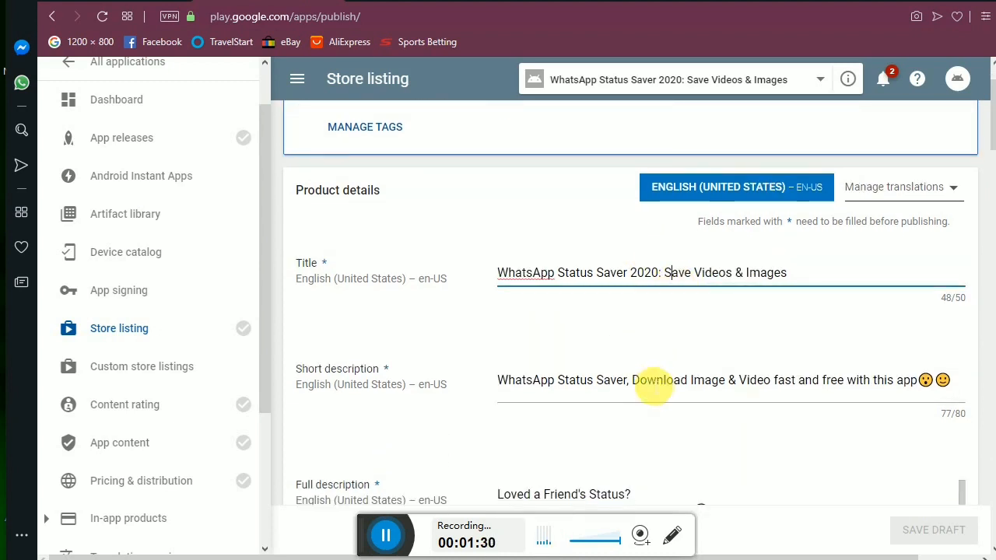
{"action": "left_click", "coordinate": [658, 381]}
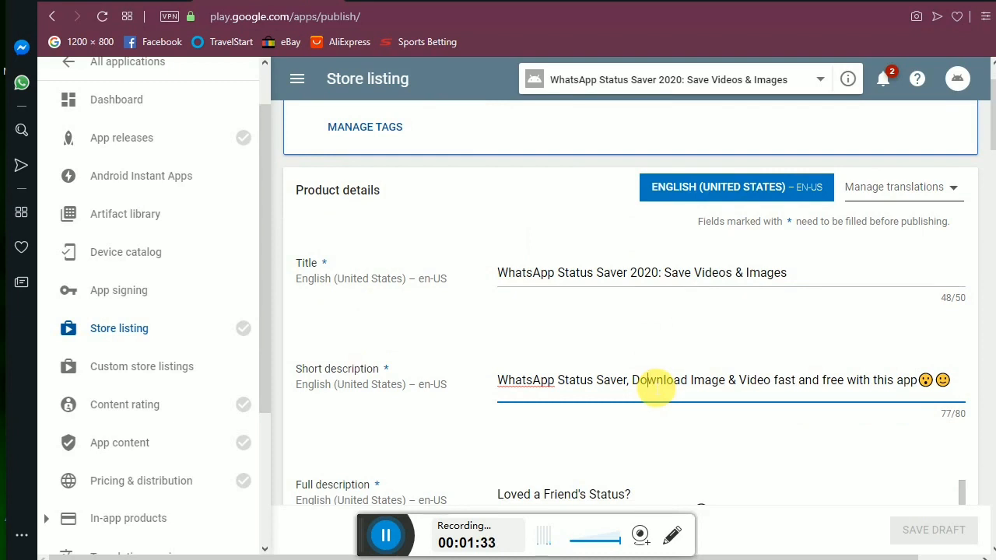
Scroll down to the Graphic assets section, then switch to another browser tab.
{"action": "scroll", "coordinate": [653, 385], "scroll_direction": "down", "scroll_amount": 1}
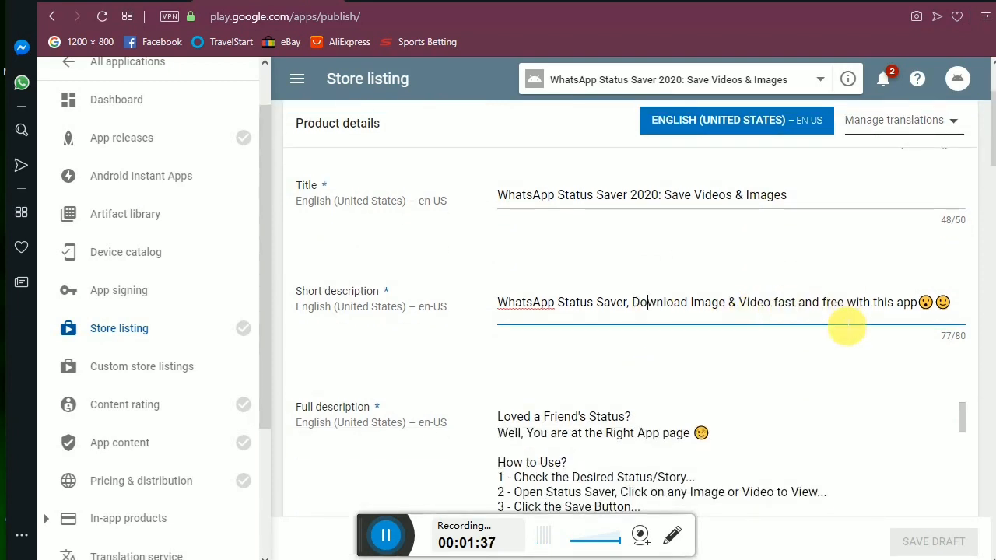
{"action": "scroll", "coordinate": [845, 327], "scroll_direction": "down", "scroll_amount": 5}
{"action": "scroll", "coordinate": [845, 327], "scroll_direction": "up", "scroll_amount": 3}
{"action": "scroll", "coordinate": [845, 327], "scroll_direction": "up", "scroll_amount": 1}
{"action": "scroll", "coordinate": [846, 327], "scroll_direction": "down", "scroll_amount": 4}
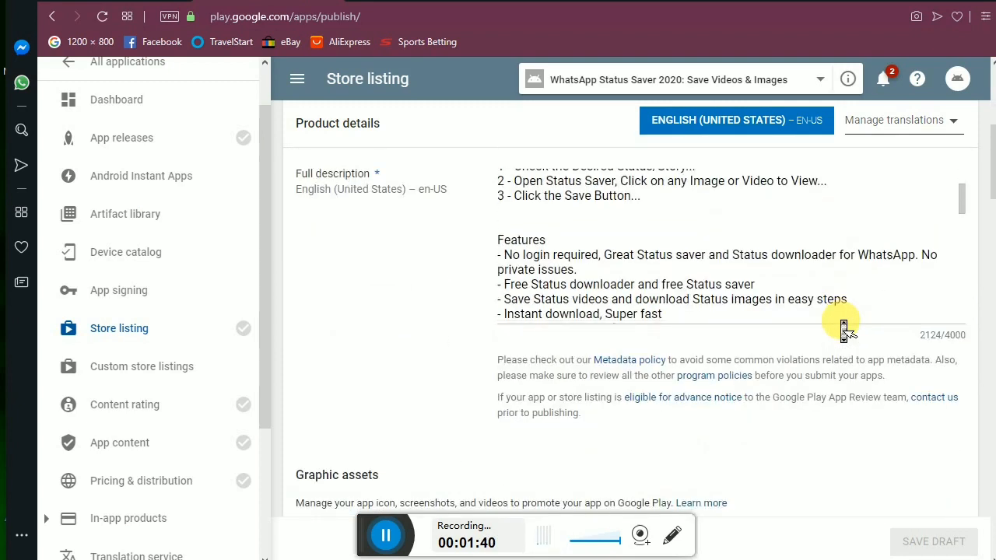
{"action": "scroll", "coordinate": [845, 327], "scroll_direction": "up", "scroll_amount": 3}
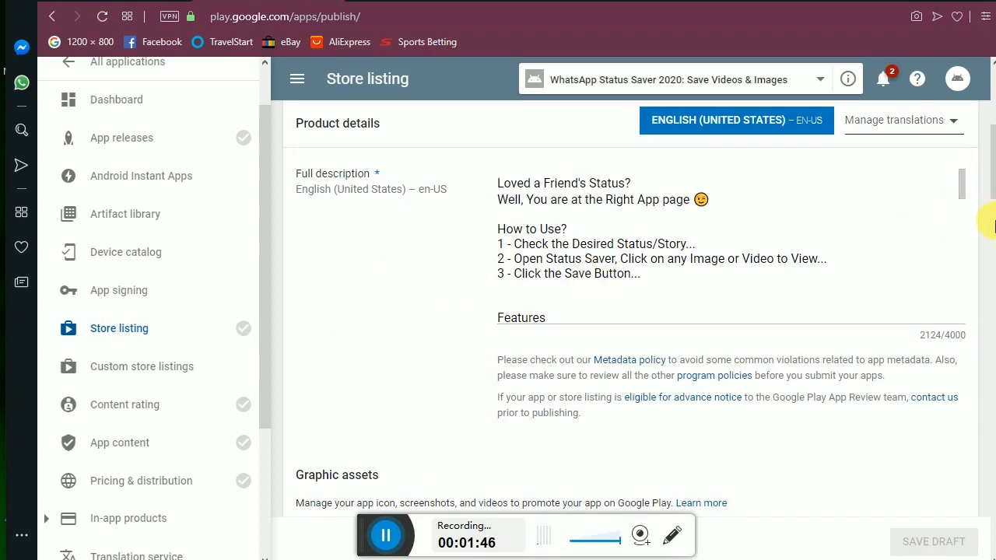
{"action": "left_click_drag", "start_coordinate": [993, 180], "coordinate": [993, 222]}
{"action": "scroll", "coordinate": [993, 222], "scroll_direction": "down", "scroll_amount": 3}
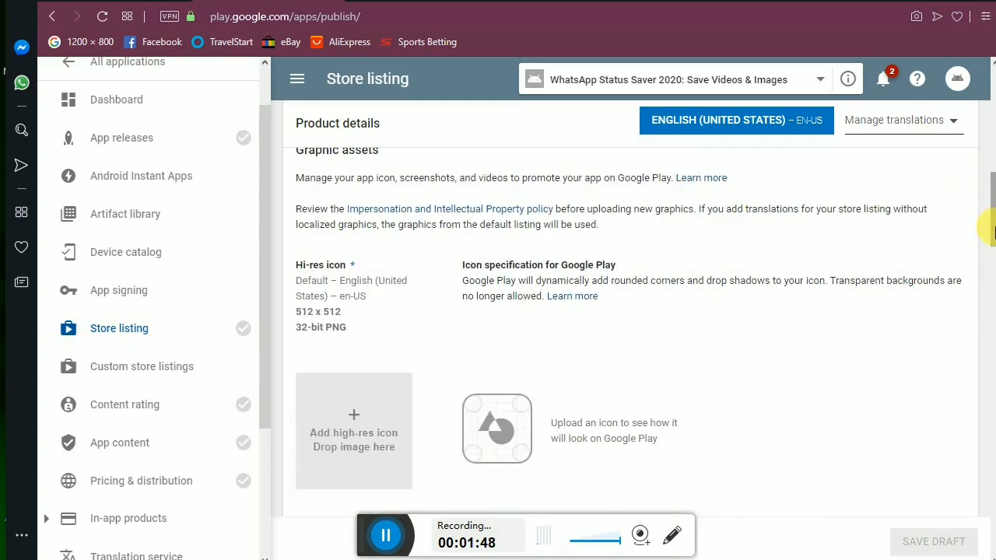
{"action": "scroll", "coordinate": [993, 222], "scroll_direction": "down", "scroll_amount": 1}
{"action": "scroll", "coordinate": [993, 222], "scroll_direction": "down", "scroll_amount": 1}
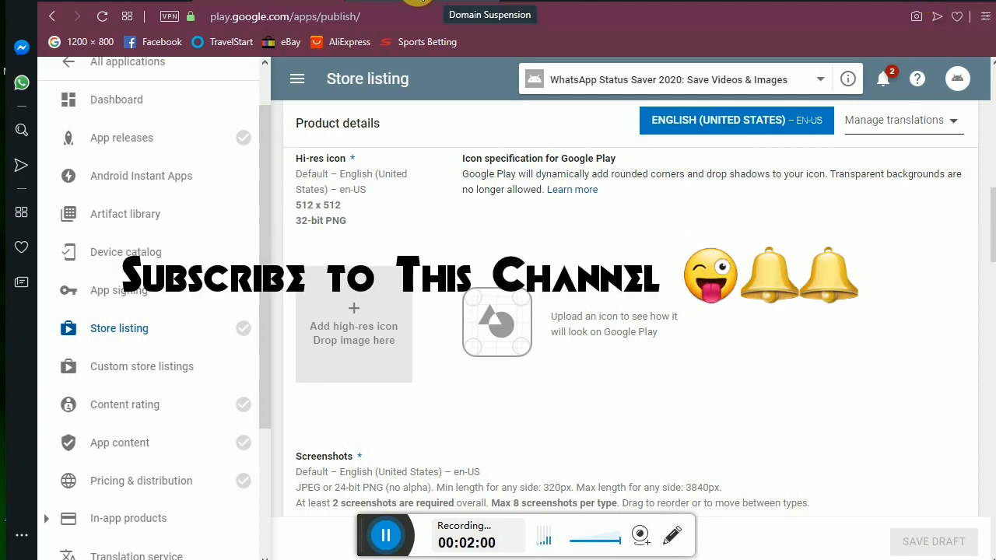
{"action": "left_click", "coordinate": [420, 2]}
Navigate the browser to resizeimage.net.
{"action": "left_click", "coordinate": [399, 23]}
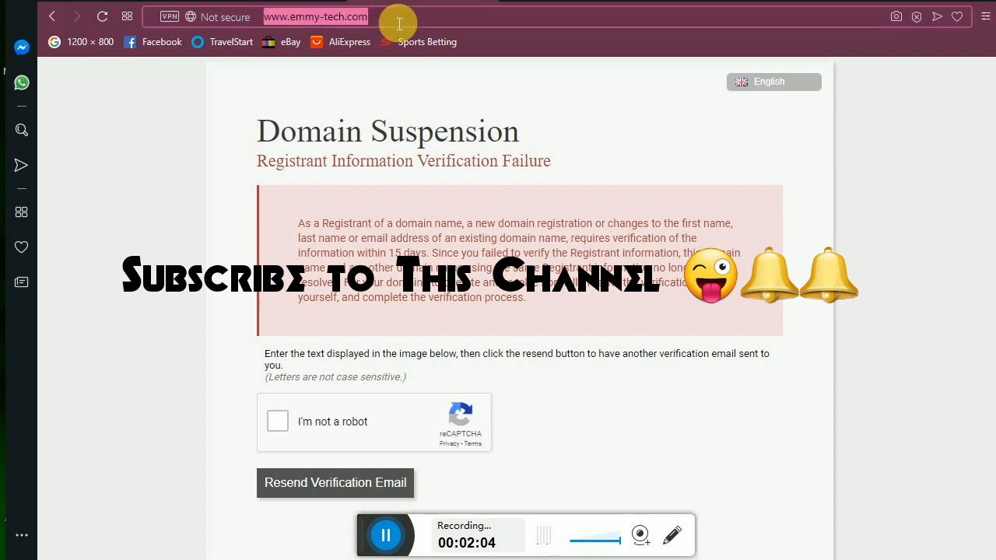
{"action": "type", "text": "re"}
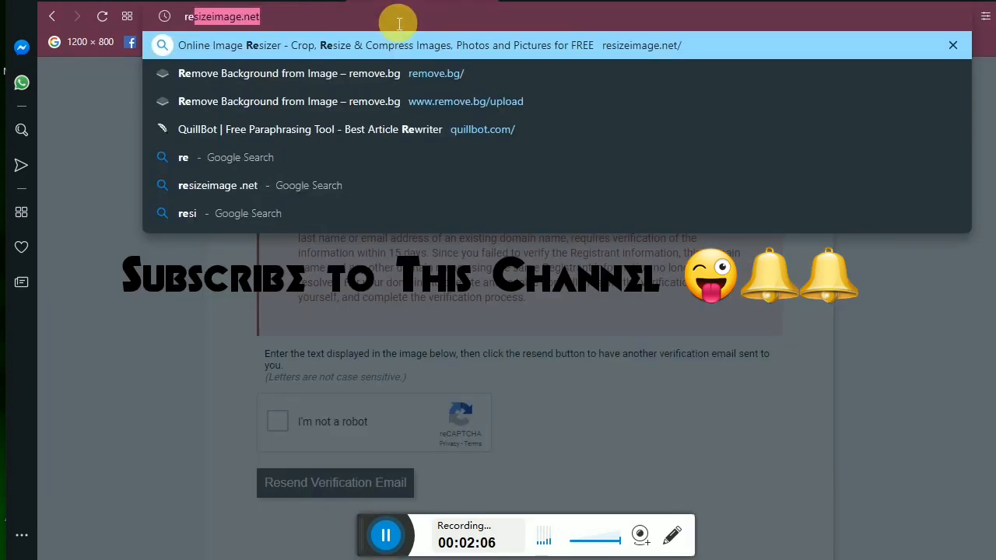
{"action": "key", "text": "Return"}
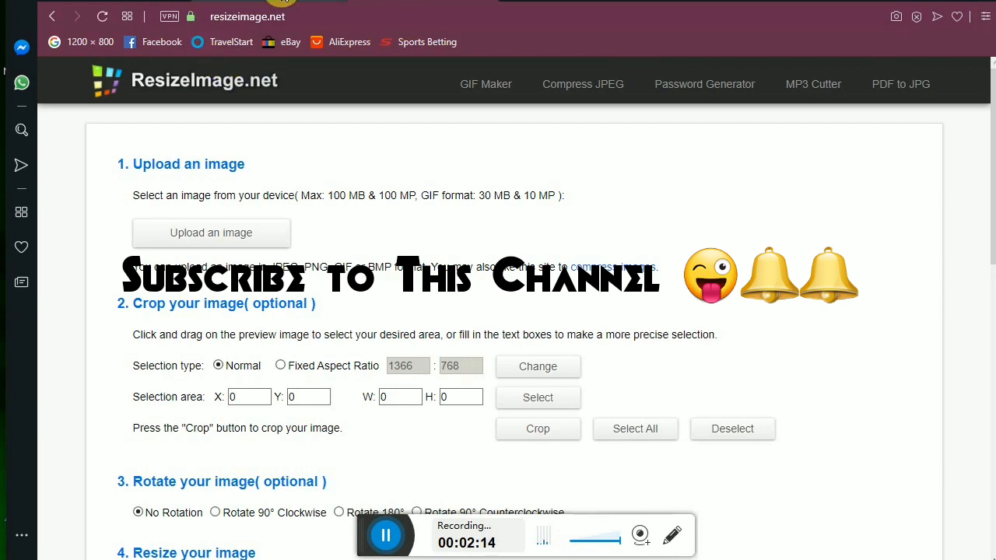
Set the resize dimensions to 512 x 512 px, then return to the Play Console tab.
{"action": "scroll", "coordinate": [260, 241], "scroll_direction": "down", "scroll_amount": 6}
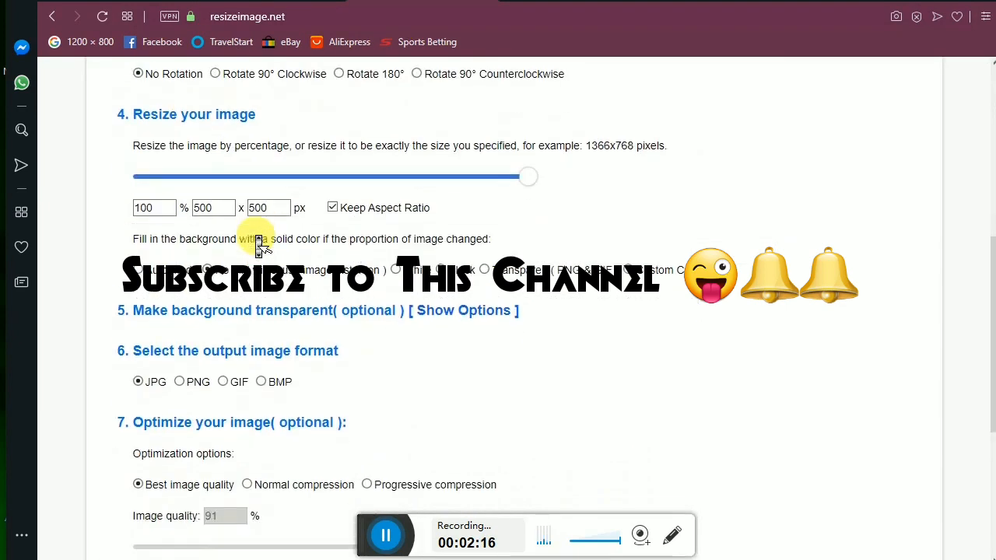
{"action": "left_click", "coordinate": [224, 180]}
{"action": "left_click", "coordinate": [332, 181]}
{"action": "left_click", "coordinate": [334, 182]}
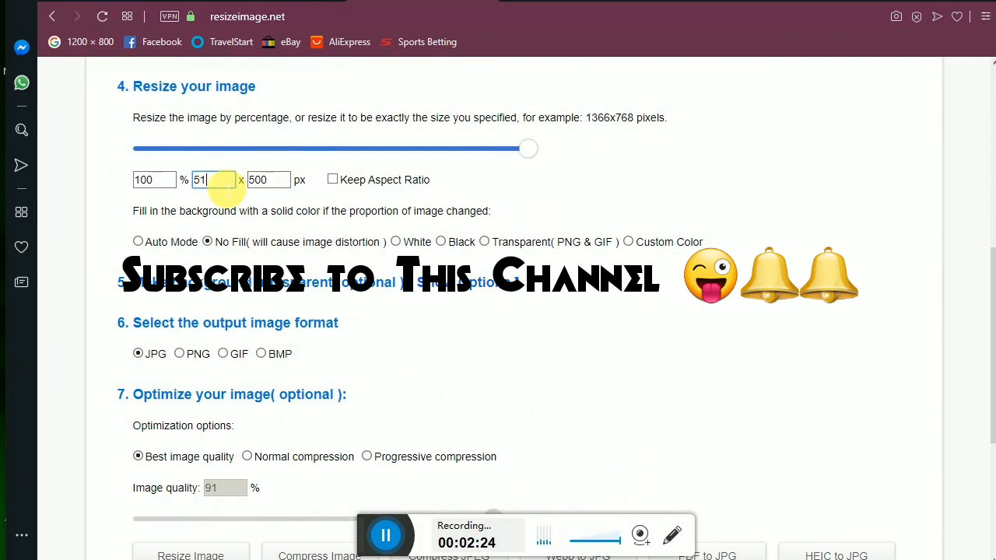
{"action": "left_click", "coordinate": [276, 185]}
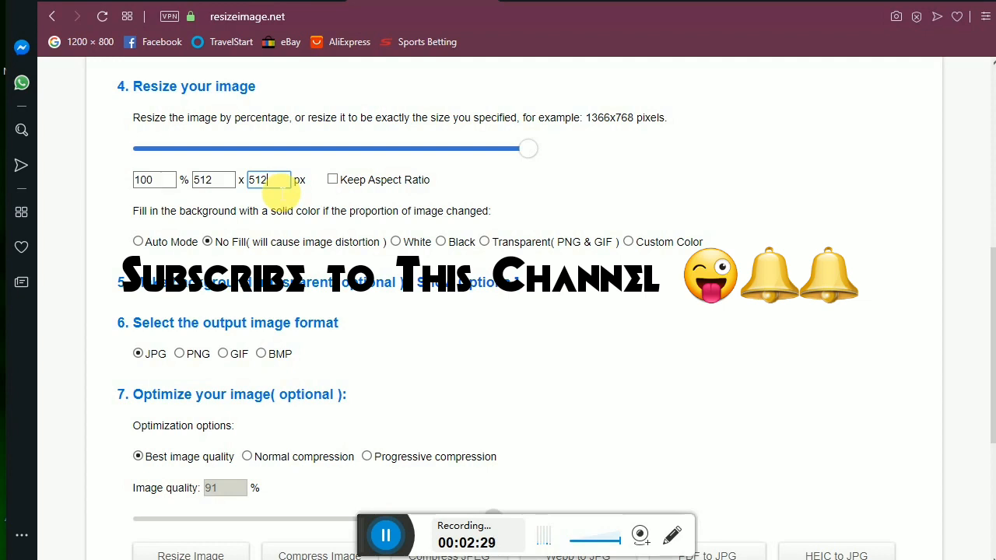
{"action": "scroll", "coordinate": [265, 201], "scroll_direction": "down", "scroll_amount": 4}
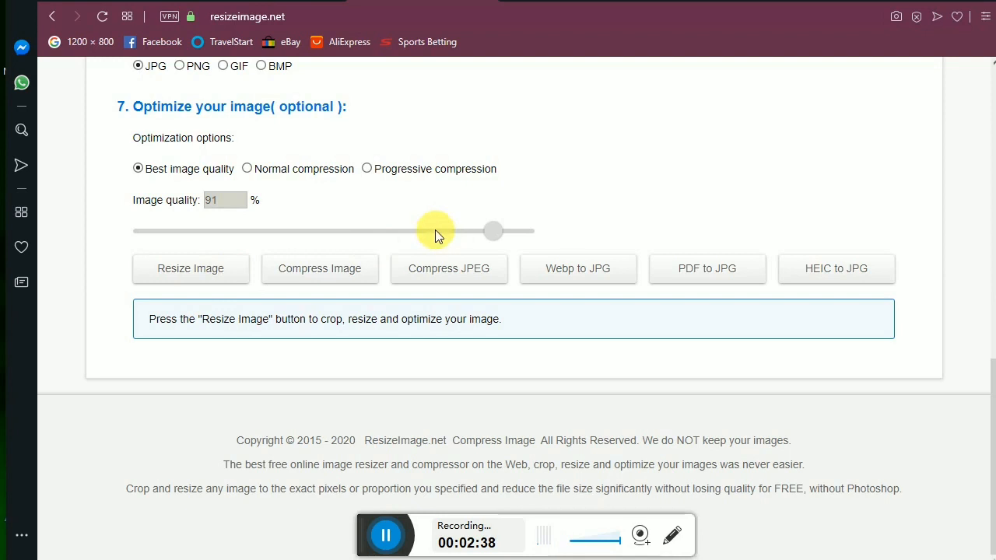
{"action": "left_click", "coordinate": [284, 6]}
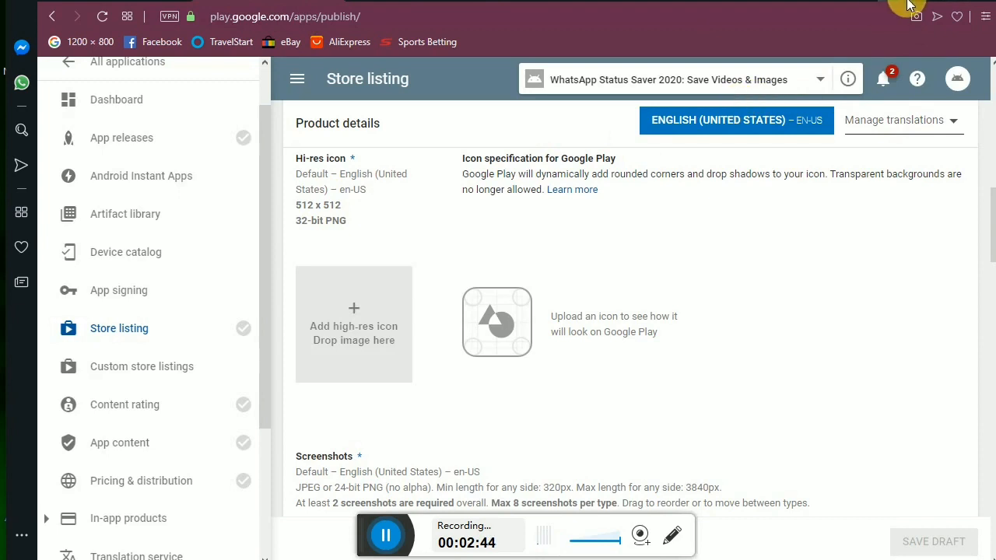
Upload Webp.net-resizeimage (50) as the 512 x 512 hi-res icon.
{"action": "left_click", "coordinate": [354, 314]}
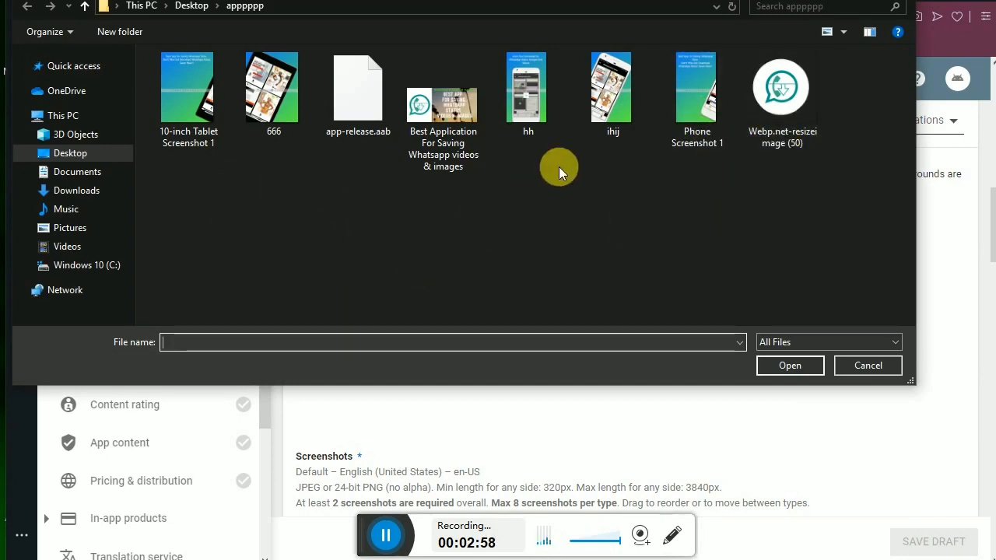
{"action": "left_click", "coordinate": [783, 100]}
{"action": "left_click", "coordinate": [782, 365]}
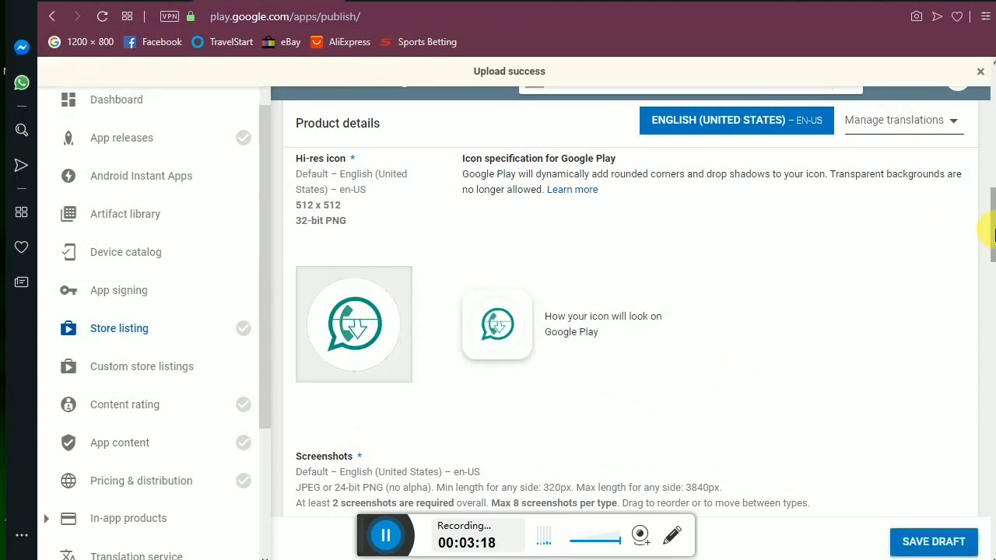
{"action": "left_click_drag", "start_coordinate": [994, 234], "coordinate": [994, 262]}
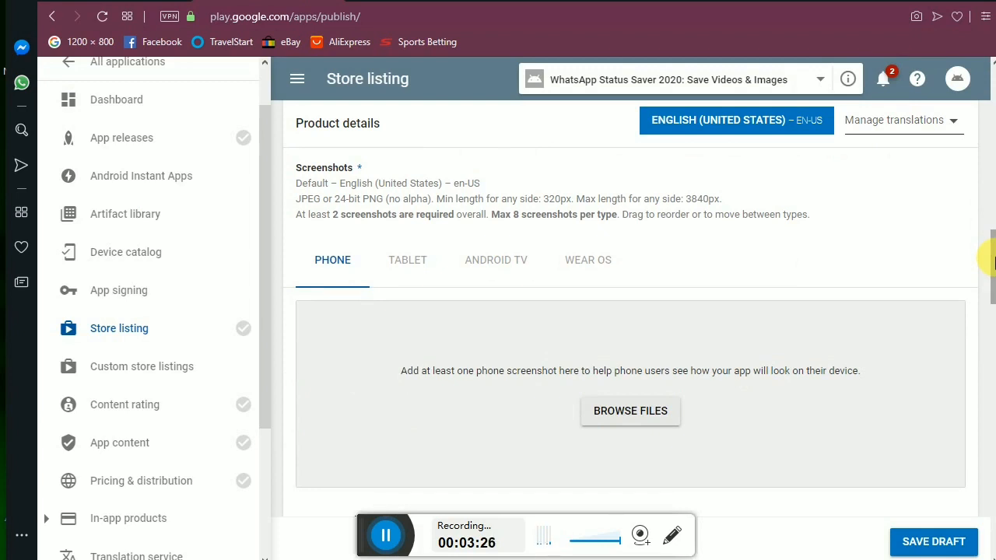
Upload five phone screenshots: Tablet Screenshot 1, 666, hh, ihij and Phone Screenshot 1.
{"action": "left_click", "coordinate": [620, 425]}
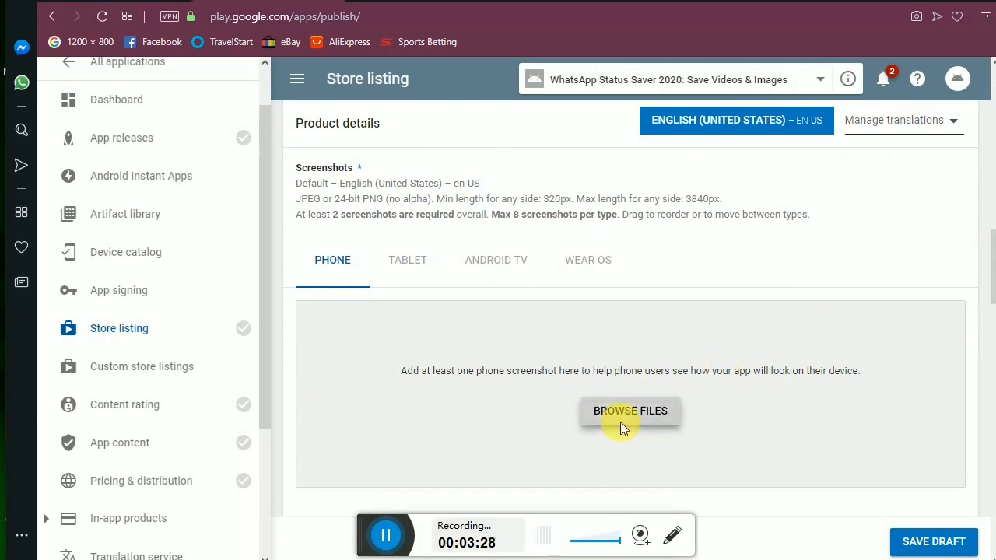
{"action": "left_click", "coordinate": [620, 422]}
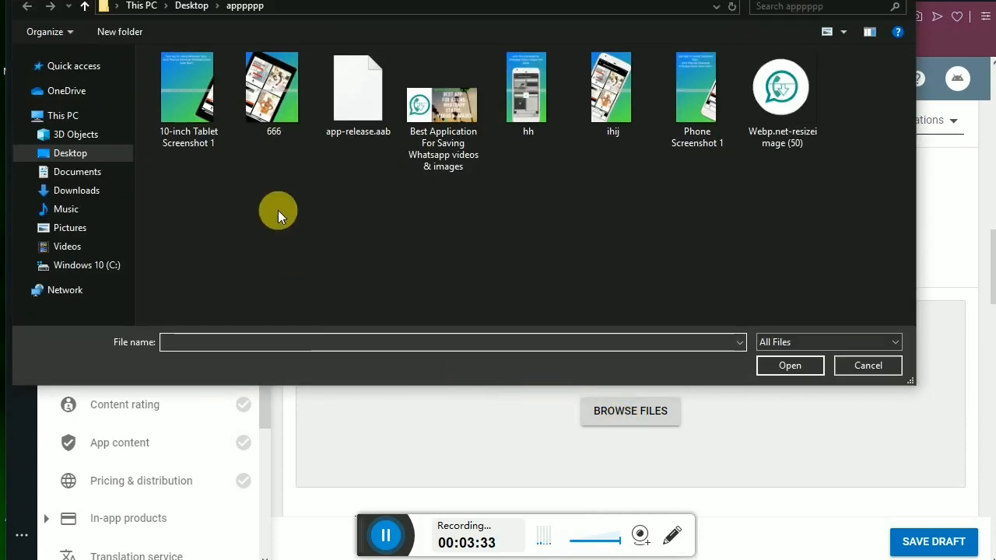
{"action": "left_click", "coordinate": [207, 137]}
{"action": "left_click", "coordinate": [269, 112], "text": "ctrl"}
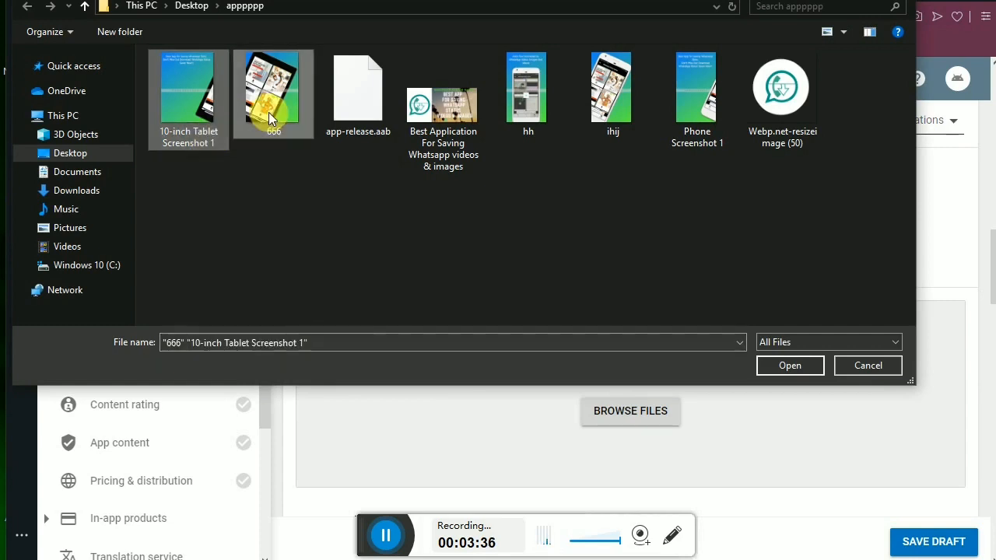
{"action": "left_click", "coordinate": [528, 109], "text": "ctrl"}
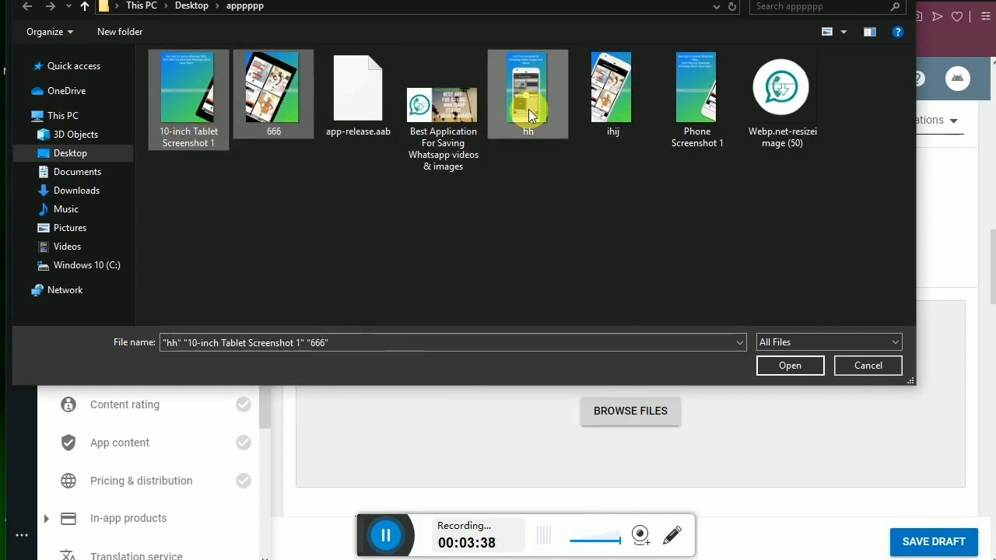
{"action": "left_click", "coordinate": [613, 105], "text": "ctrl"}
{"action": "left_click", "coordinate": [694, 108], "text": "ctrl"}
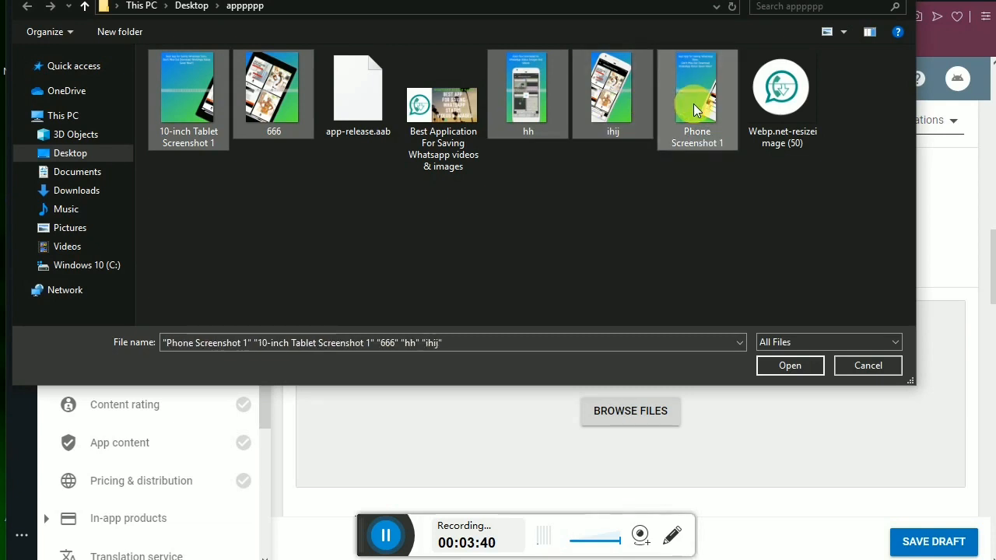
{"action": "left_click", "coordinate": [780, 362]}
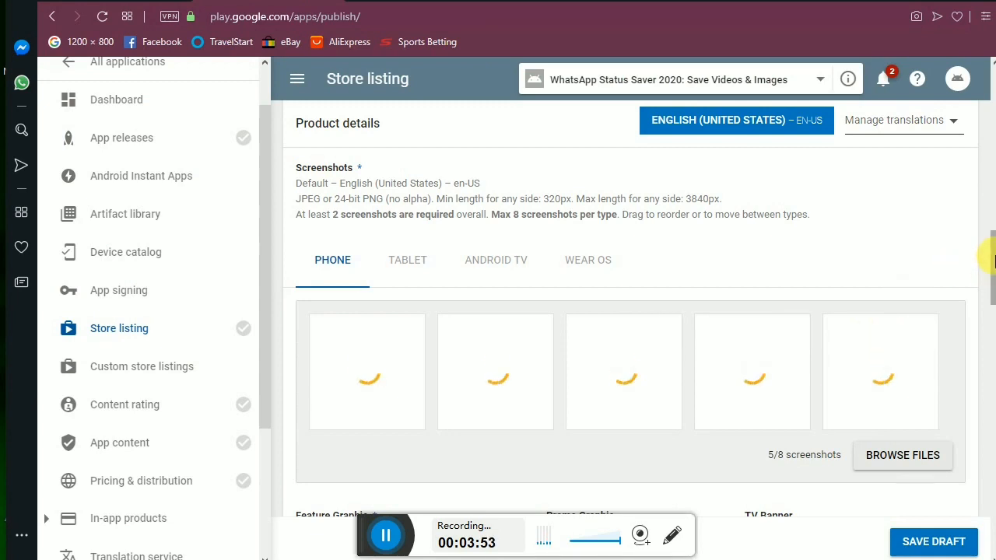
Reorder the screenshot thumbnails so the app-feature phone image comes first.
{"action": "scroll", "coordinate": [990, 271], "scroll_direction": "down", "scroll_amount": 1}
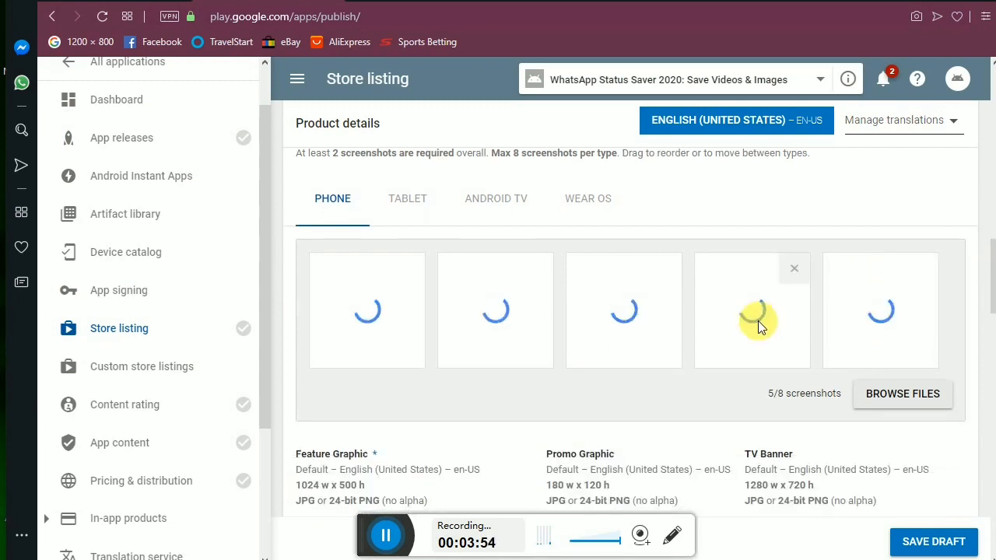
{"action": "mouse_move", "coordinate": [381, 548]}
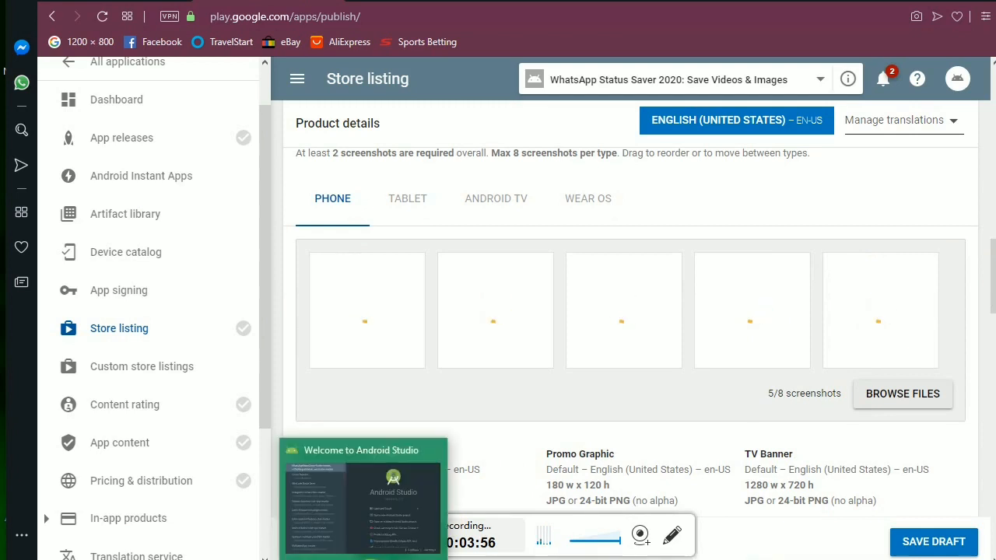
{"action": "mouse_move", "coordinate": [369, 529]}
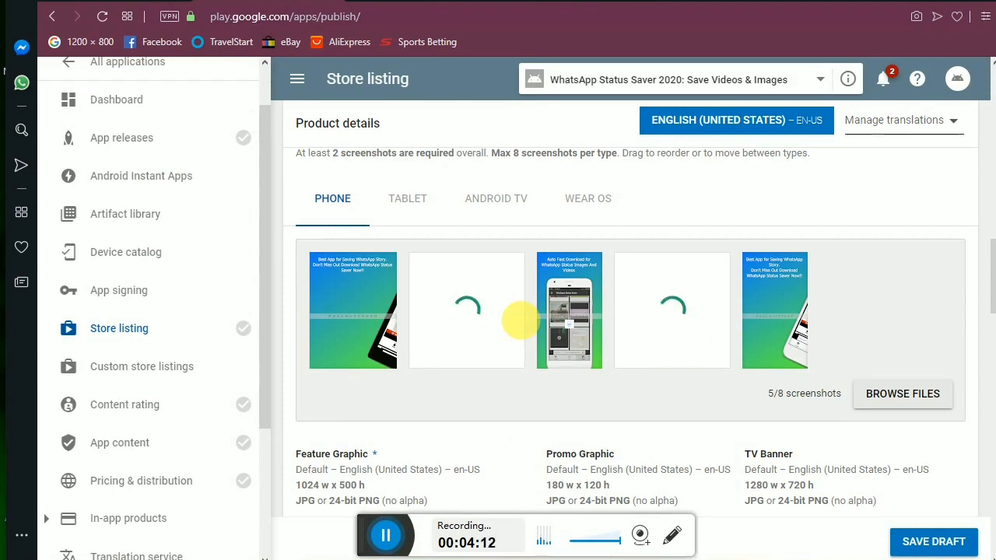
{"action": "left_click_drag", "start_coordinate": [613, 327], "coordinate": [778, 314]}
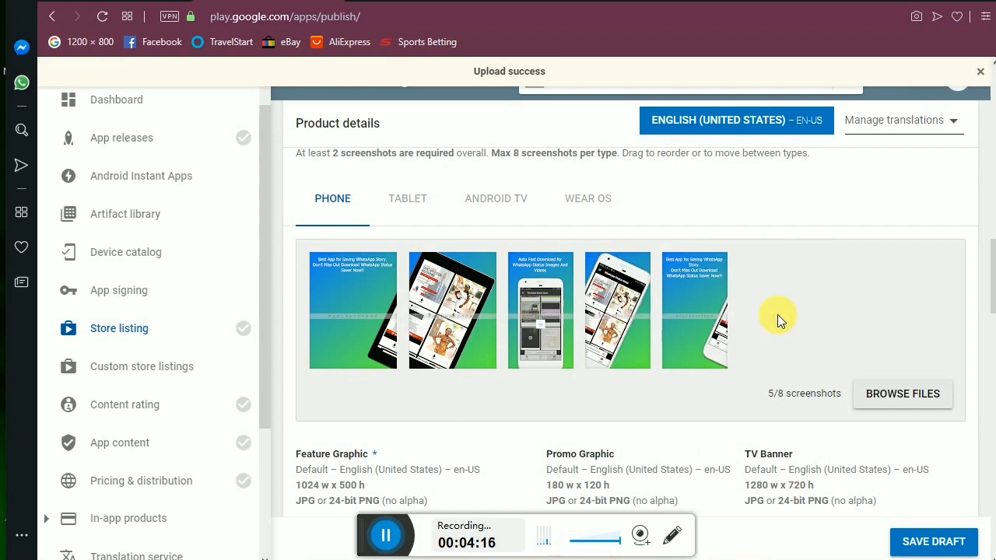
{"action": "left_click_drag", "start_coordinate": [626, 316], "coordinate": [763, 309]}
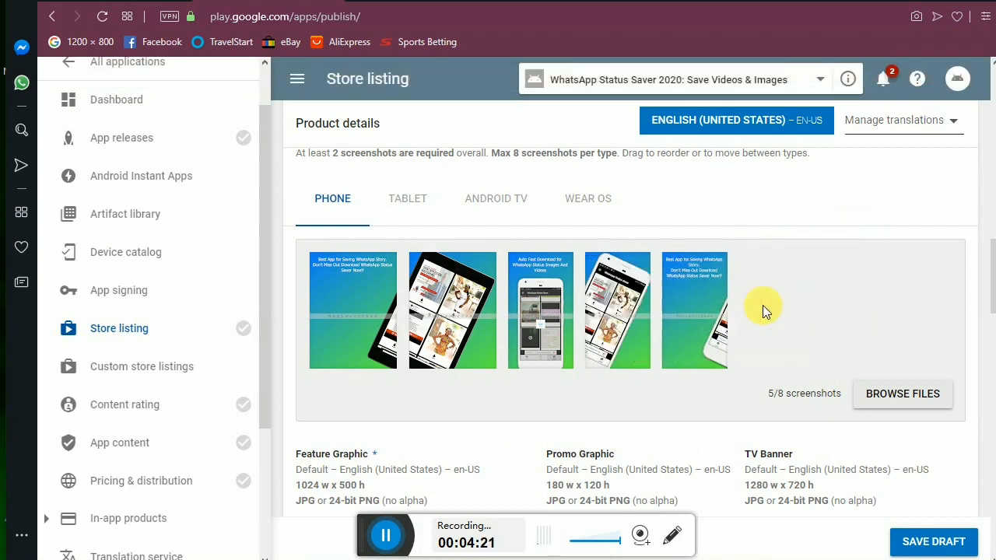
{"action": "mouse_move", "coordinate": [545, 325]}
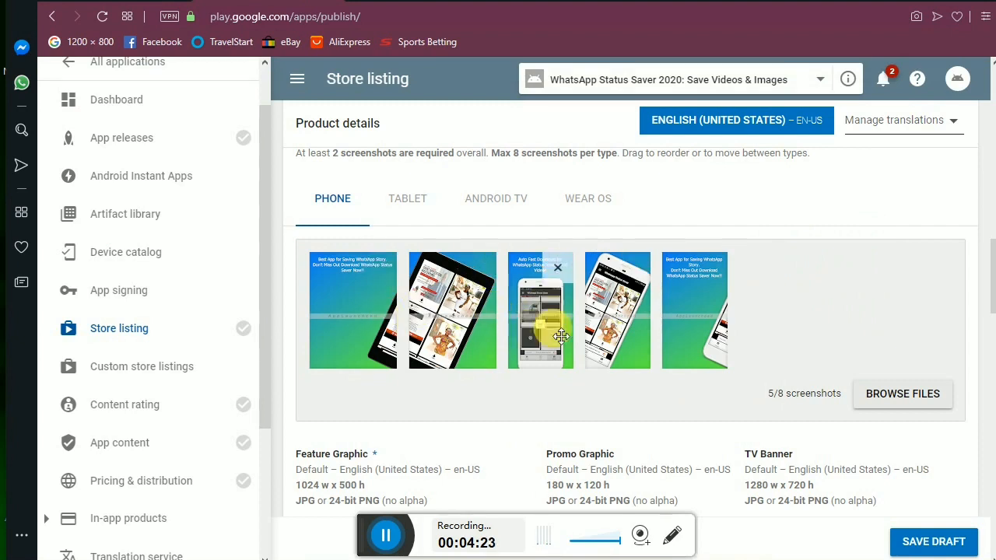
{"action": "left_click_drag", "start_coordinate": [547, 318], "coordinate": [321, 310]}
{"action": "mouse_move", "coordinate": [611, 327]}
{"action": "left_click_drag", "start_coordinate": [611, 327], "coordinate": [782, 310]}
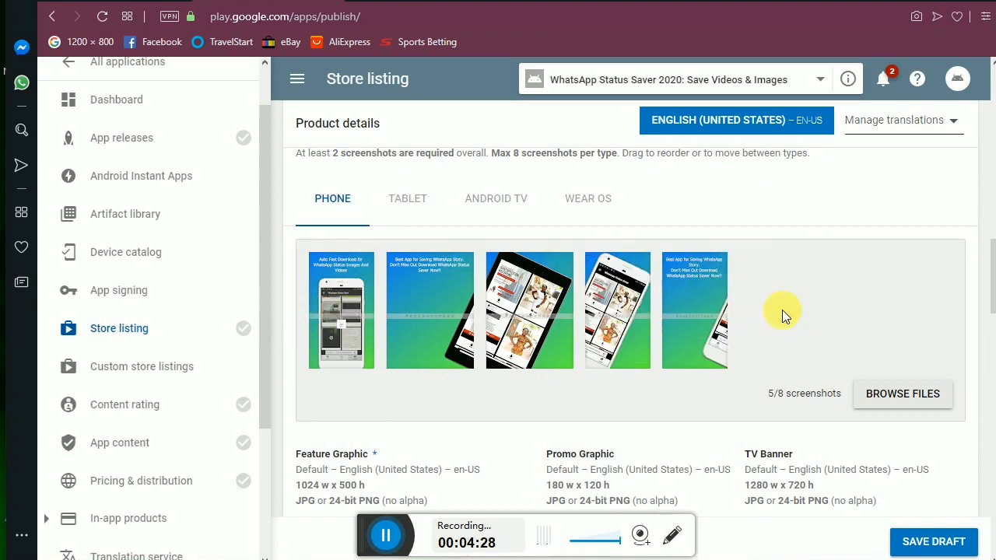
{"action": "left_click_drag", "start_coordinate": [695, 307], "coordinate": [389, 315]}
{"action": "mouse_move", "coordinate": [701, 346]}
{"action": "left_click_drag", "start_coordinate": [701, 347], "coordinate": [494, 348]}
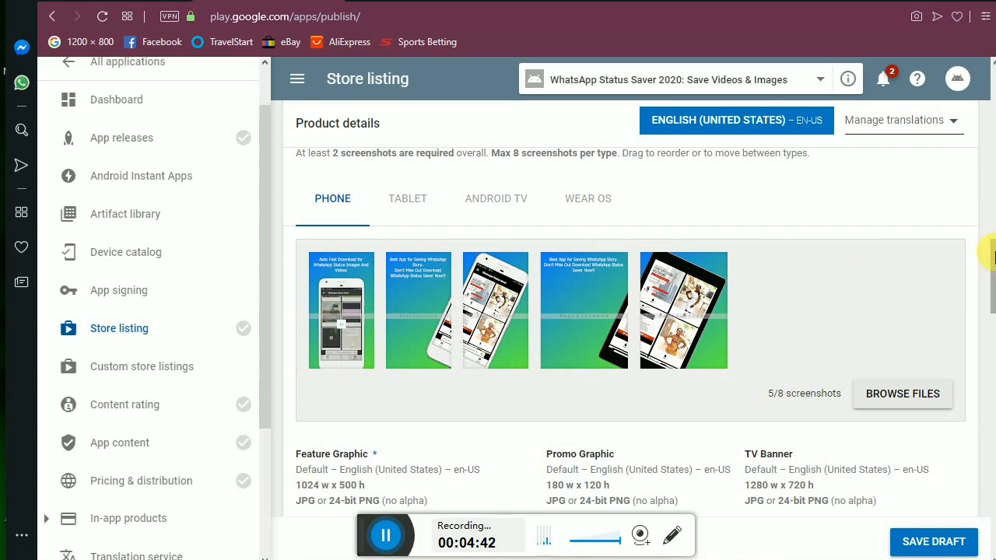
{"action": "left_click_drag", "start_coordinate": [993, 265], "coordinate": [993, 299]}
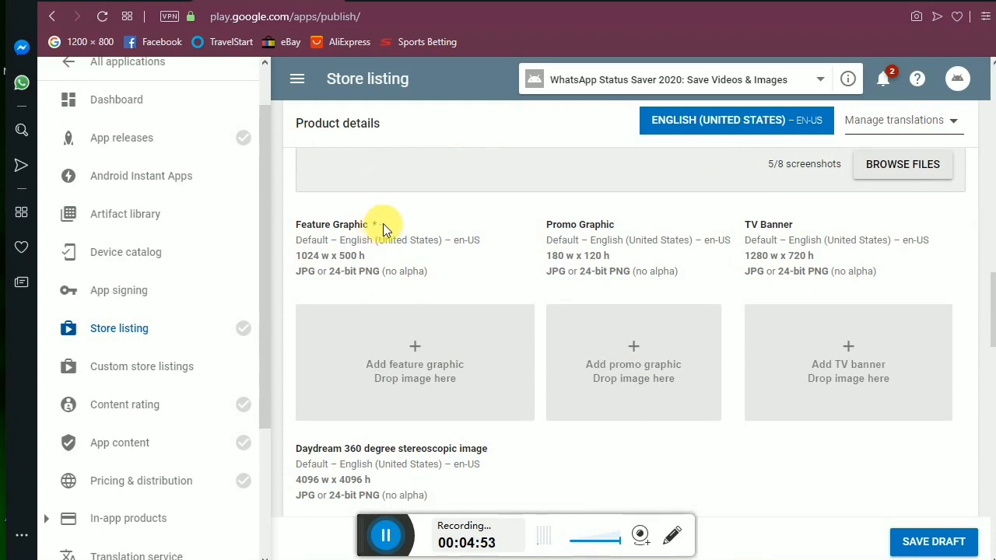
Upload the 'Best Application For Saving Whatsapp videos & images' banner as the feature graphic.
{"action": "scroll", "coordinate": [990, 311], "scroll_direction": "up", "scroll_amount": 1}
{"action": "left_click_drag", "start_coordinate": [994, 305], "coordinate": [993, 246]}
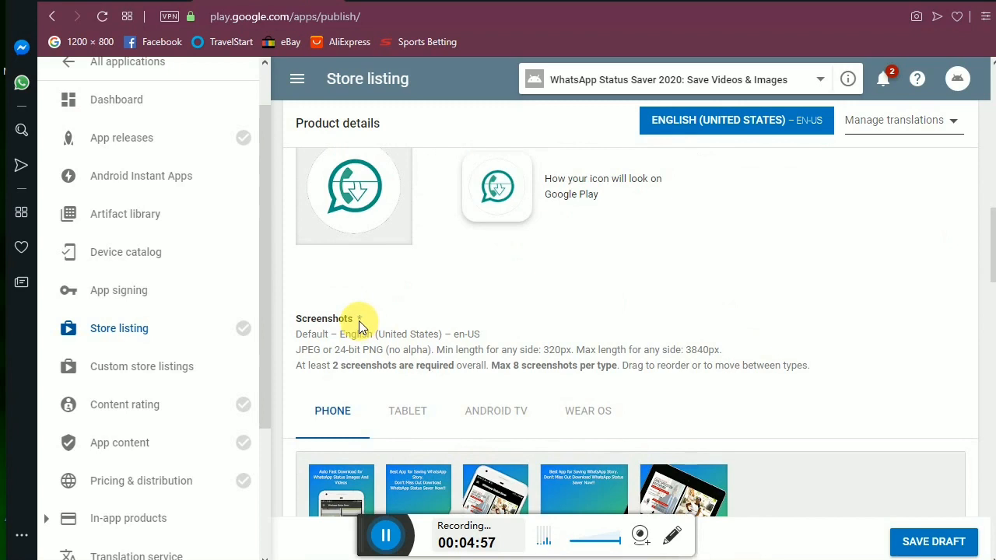
{"action": "scroll", "coordinate": [991, 232], "scroll_direction": "up", "scroll_amount": 1}
{"action": "left_click_drag", "start_coordinate": [993, 232], "coordinate": [989, 207]}
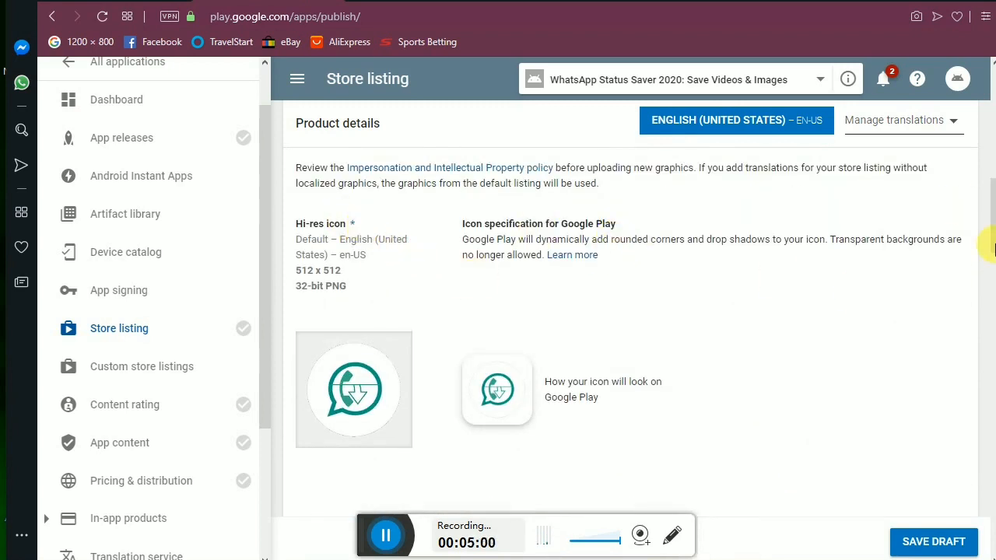
{"action": "left_click_drag", "start_coordinate": [990, 239], "coordinate": [993, 331]}
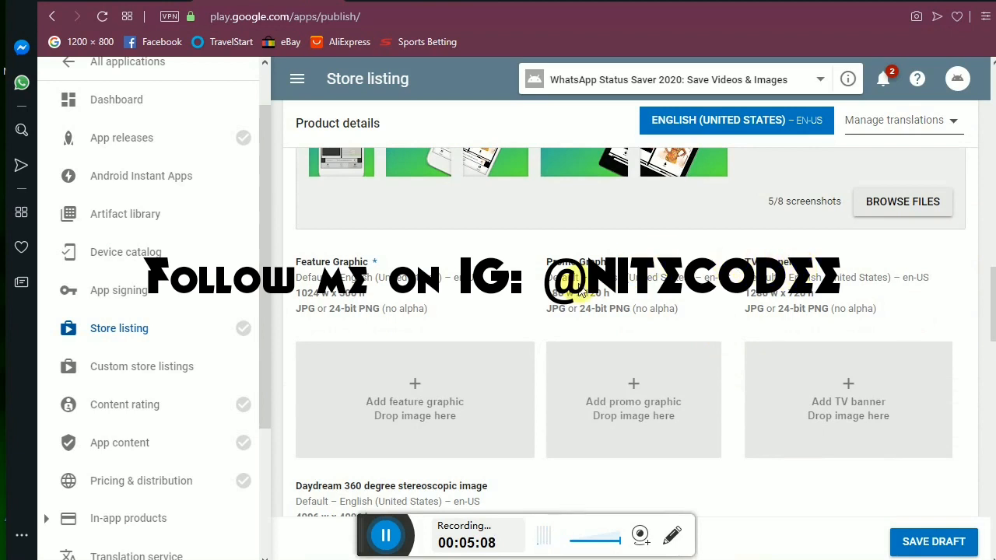
{"action": "left_click", "coordinate": [412, 397]}
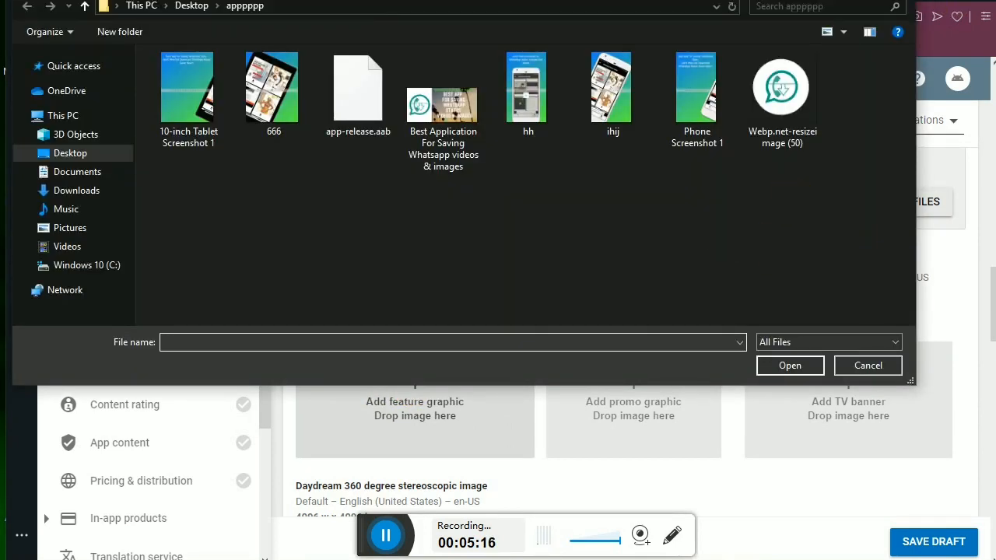
{"action": "key", "text": "Escape"}
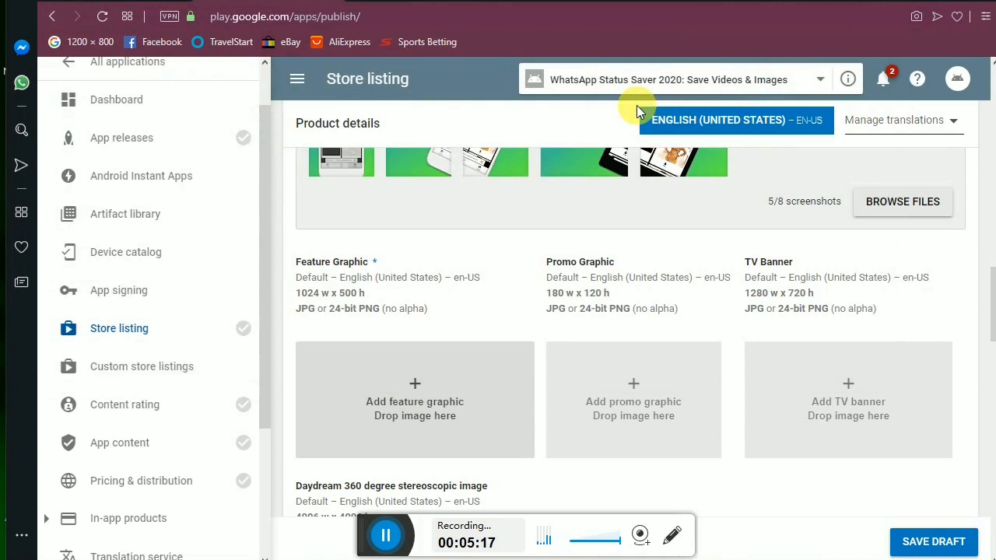
{"action": "left_click", "coordinate": [408, 385]}
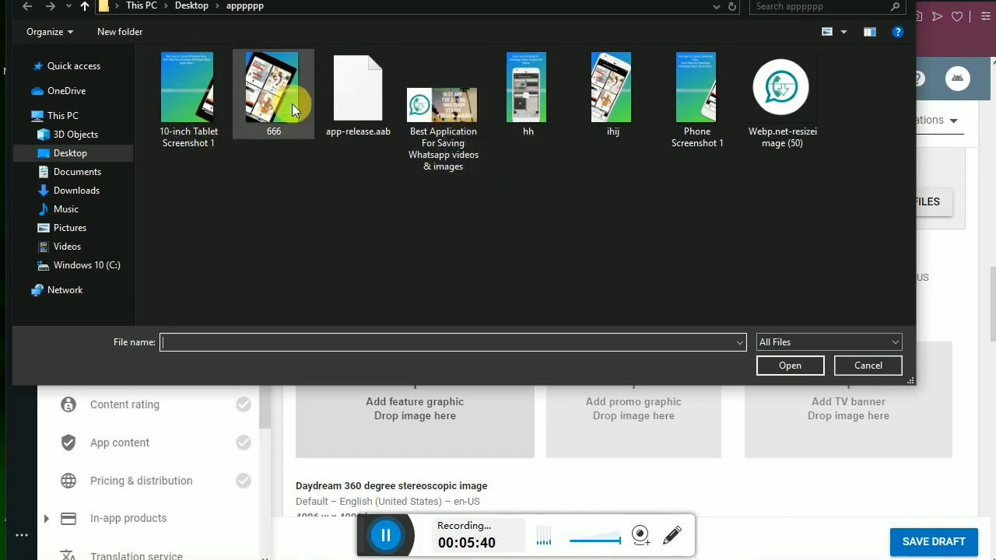
{"action": "left_click", "coordinate": [447, 113]}
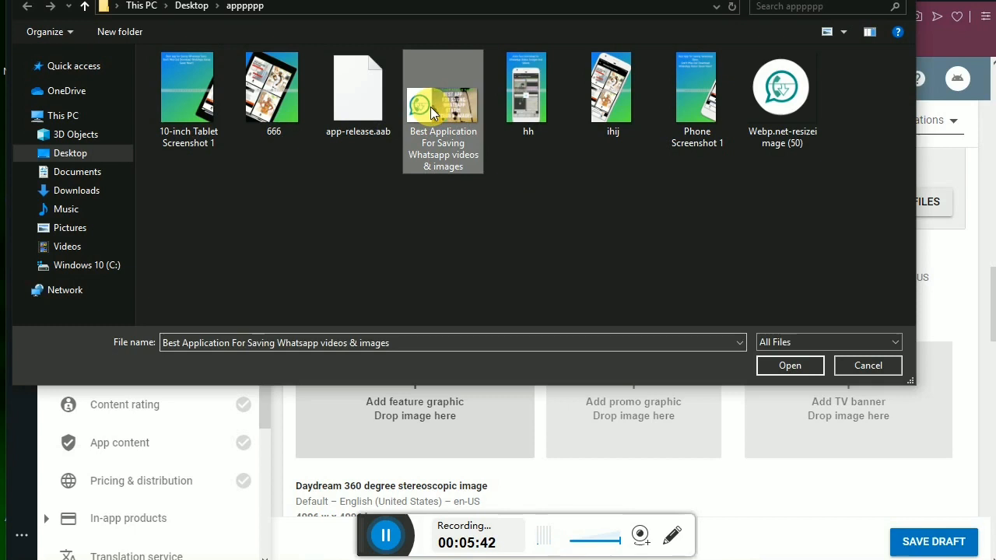
{"action": "left_click", "coordinate": [797, 368]}
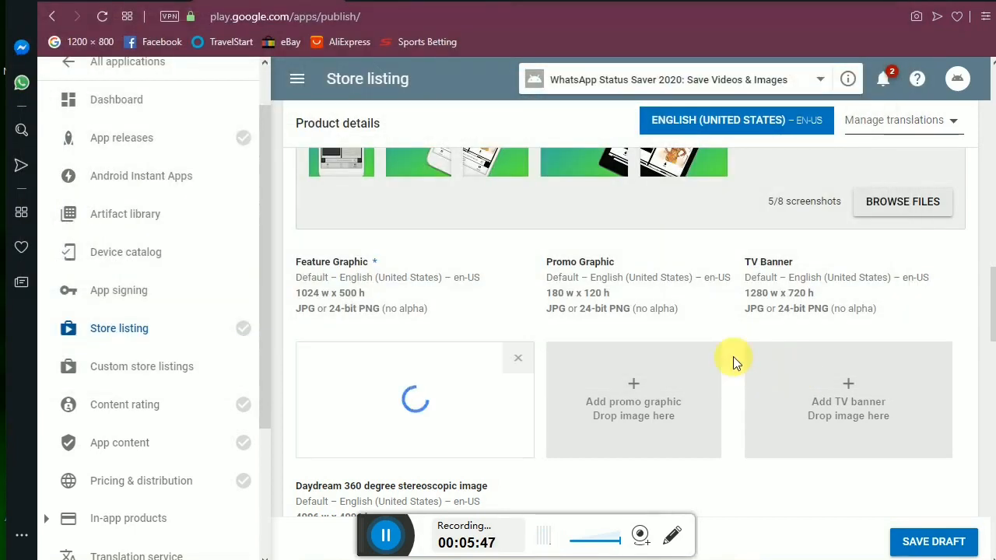
{"action": "left_click_drag", "start_coordinate": [992, 299], "coordinate": [993, 309]}
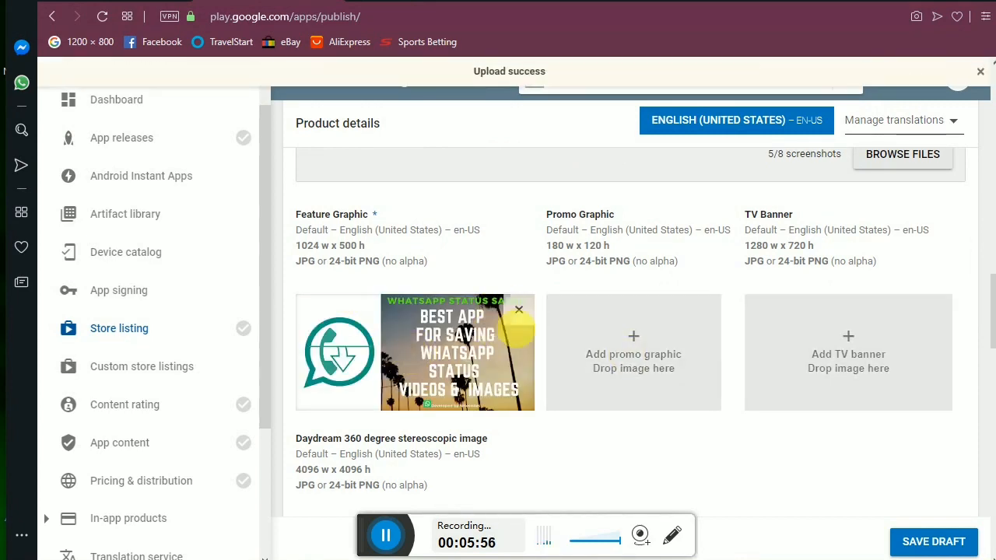
{"action": "left_click_drag", "start_coordinate": [994, 309], "coordinate": [994, 382]}
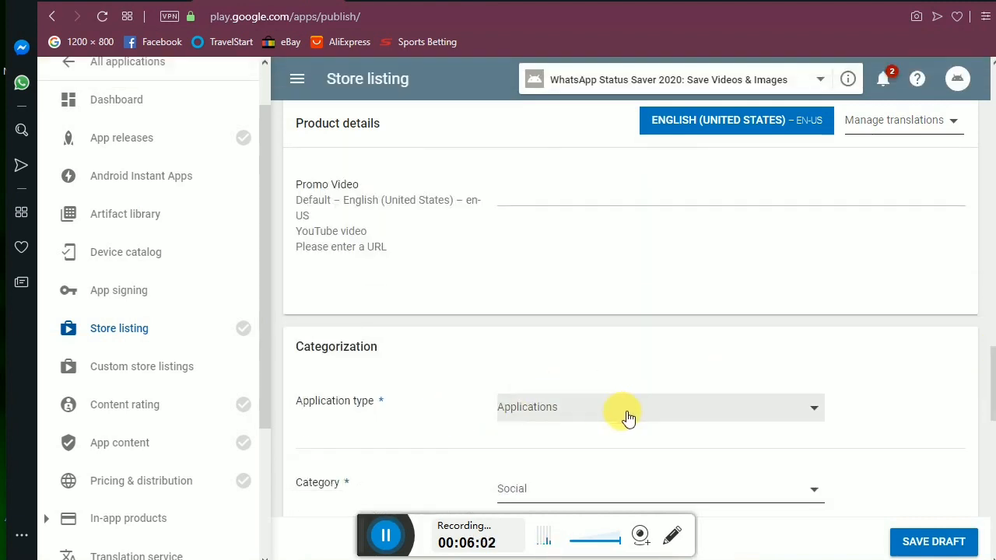
{"action": "left_click_drag", "start_coordinate": [993, 382], "coordinate": [994, 451]}
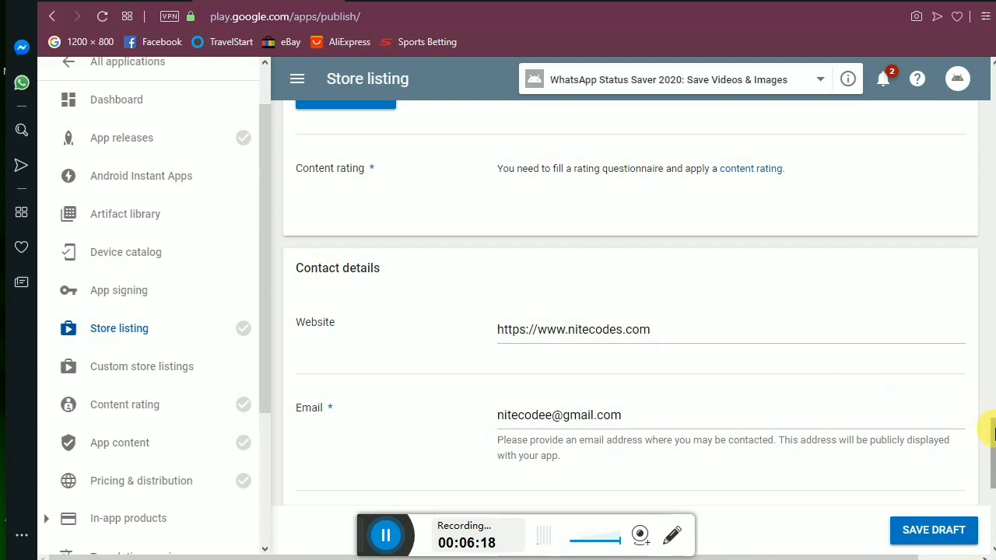
{"action": "scroll", "coordinate": [988, 426], "scroll_direction": "down", "scroll_amount": 1}
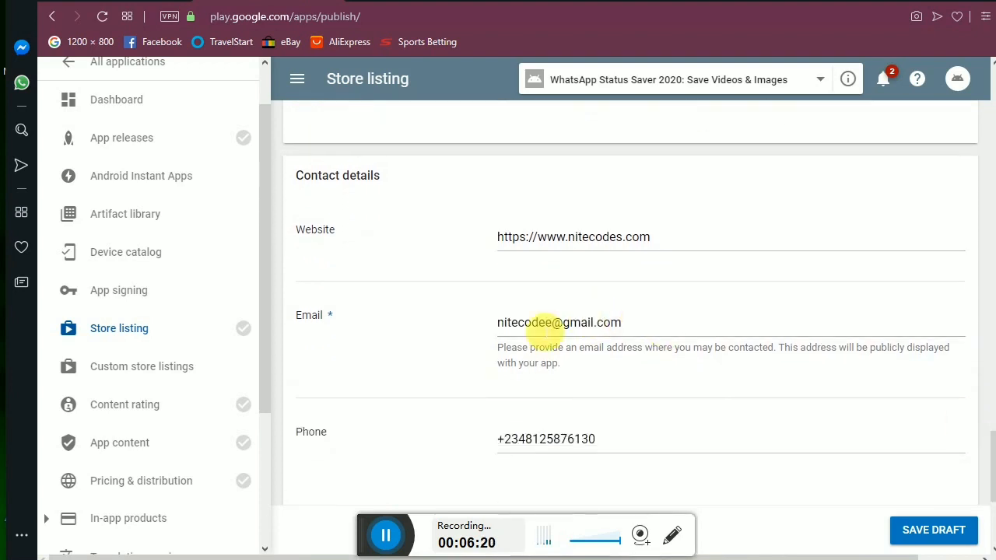
Review the contact details and privacy policy fields, then save the store listing draft.
{"action": "scroll", "coordinate": [988, 486], "scroll_direction": "down", "scroll_amount": 1}
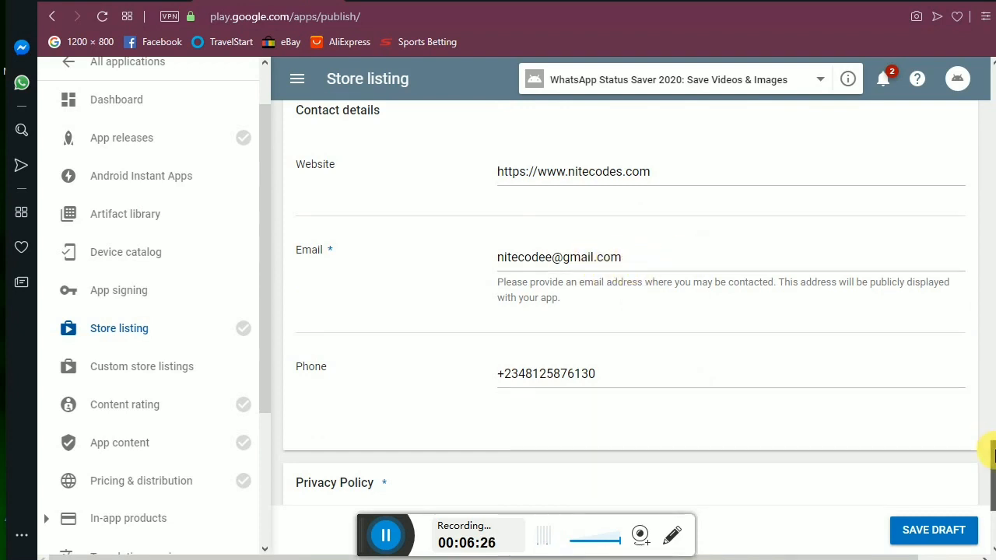
{"action": "scroll", "coordinate": [993, 455], "scroll_direction": "down", "scroll_amount": 2}
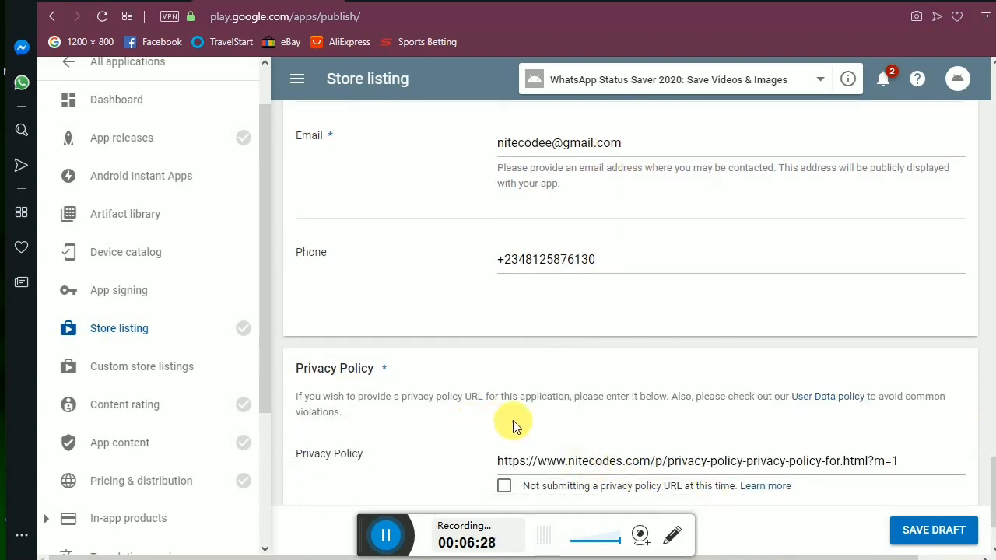
{"action": "scroll", "coordinate": [513, 420], "scroll_direction": "down", "scroll_amount": 2}
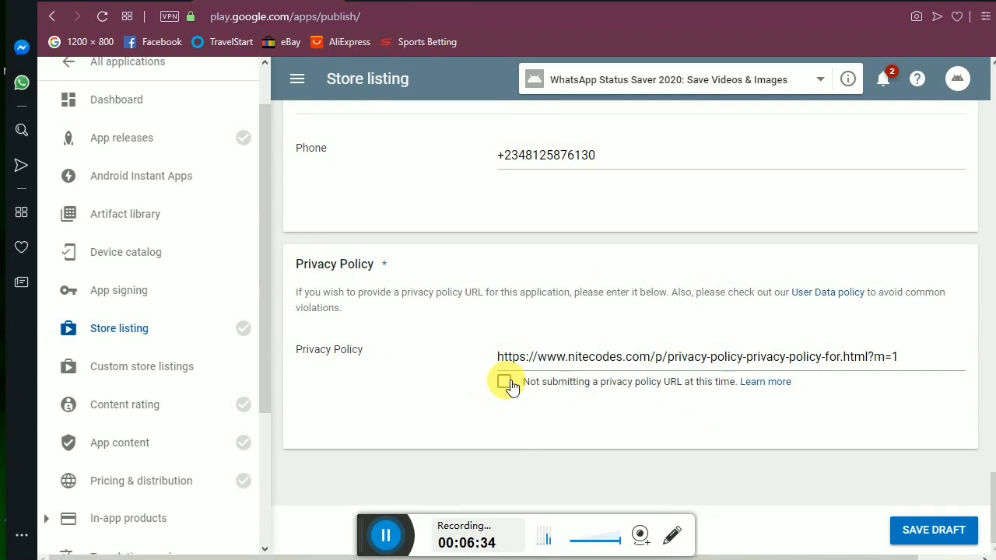
{"action": "scroll", "coordinate": [609, 196], "scroll_direction": "up", "scroll_amount": 3}
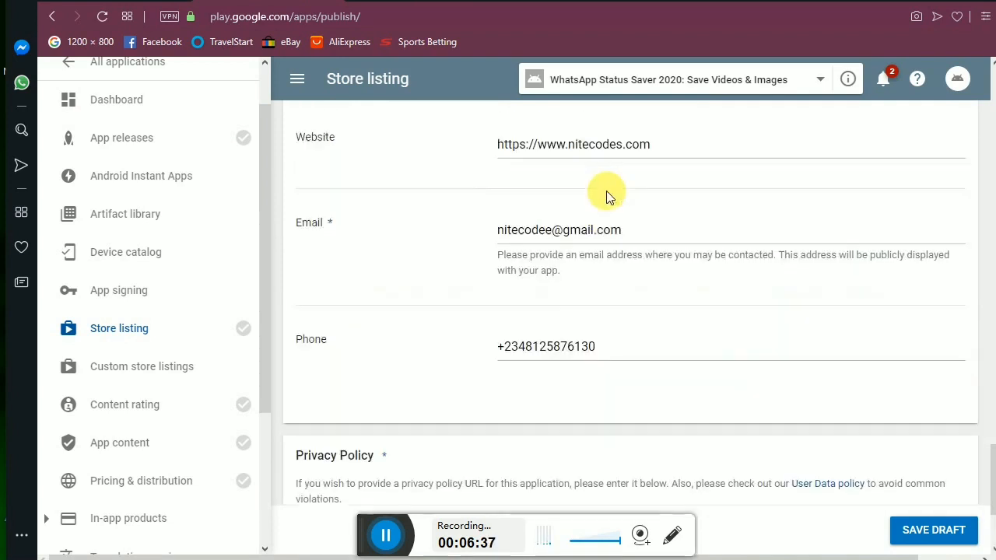
{"action": "left_click", "coordinate": [925, 537]}
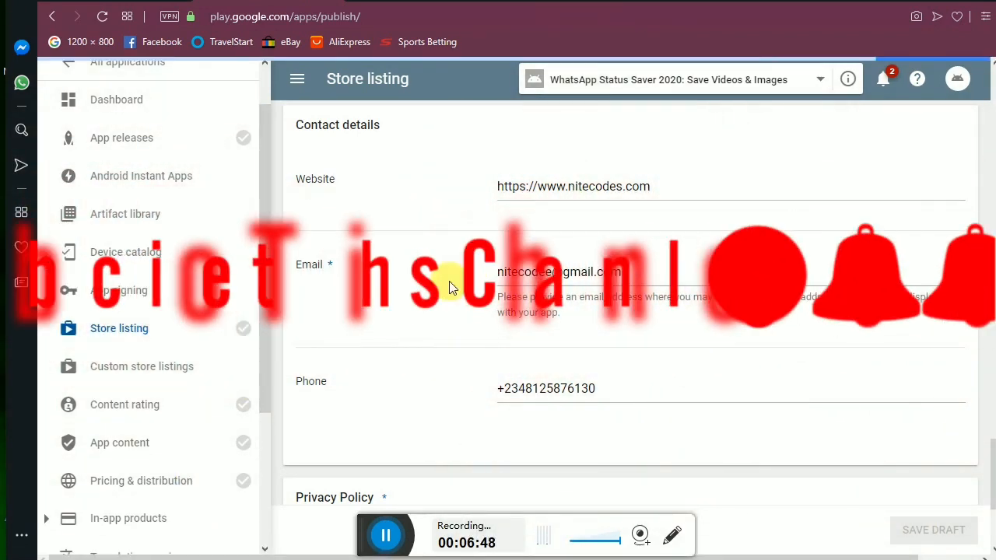
{"action": "mouse_move", "coordinate": [241, 339]}
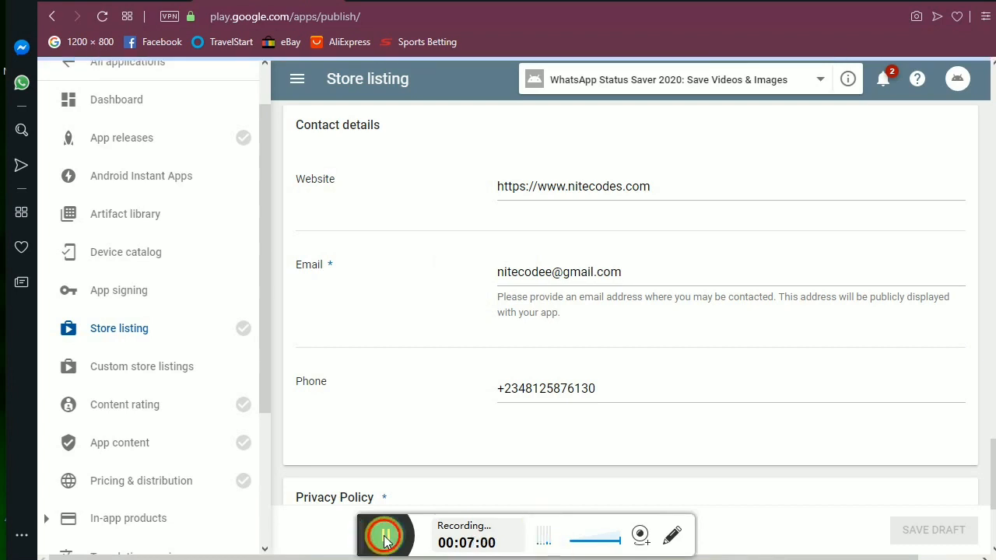
Confirm Store listing's green check, dismiss the OBS setup window, and scroll back to Product details.
{"action": "left_click_drag", "start_coordinate": [371, 543], "coordinate": [325, 497]}
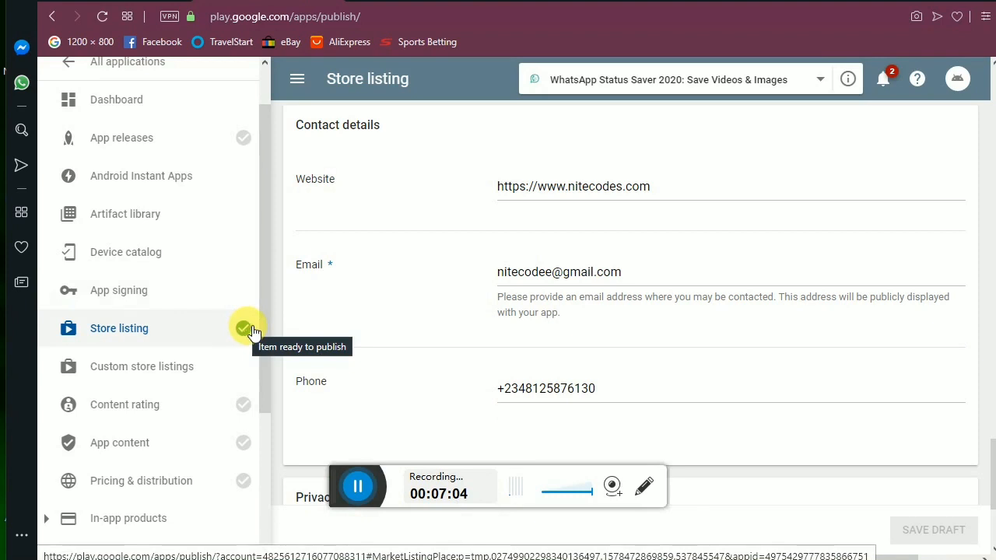
{"action": "left_click_drag", "start_coordinate": [263, 329], "coordinate": [264, 311]}
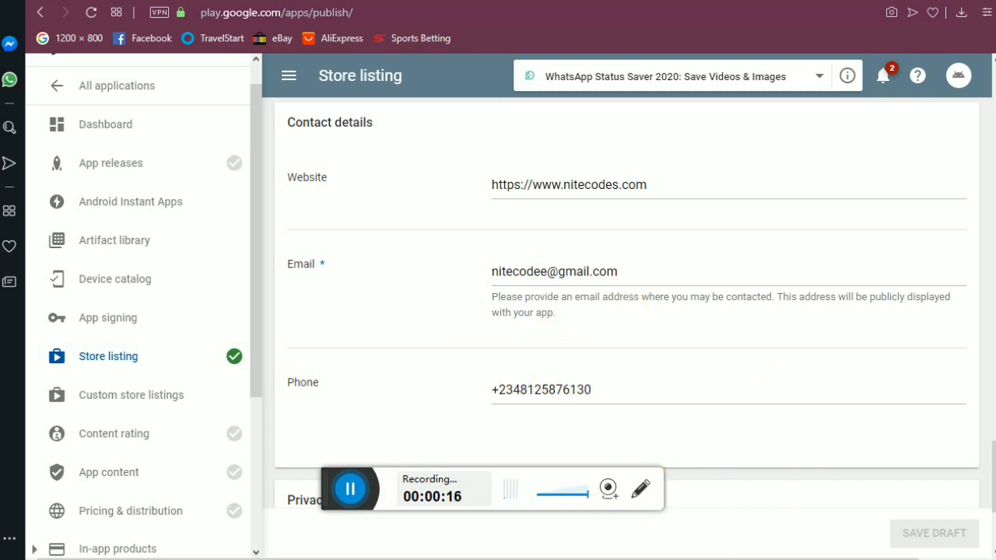
{"action": "left_click", "coordinate": [703, 554]}
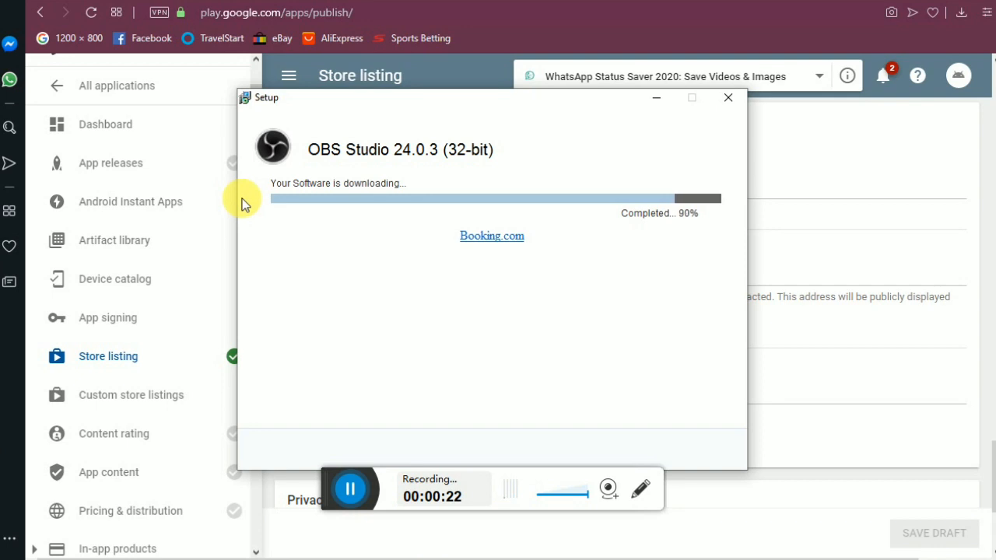
{"action": "left_click", "coordinate": [777, 143]}
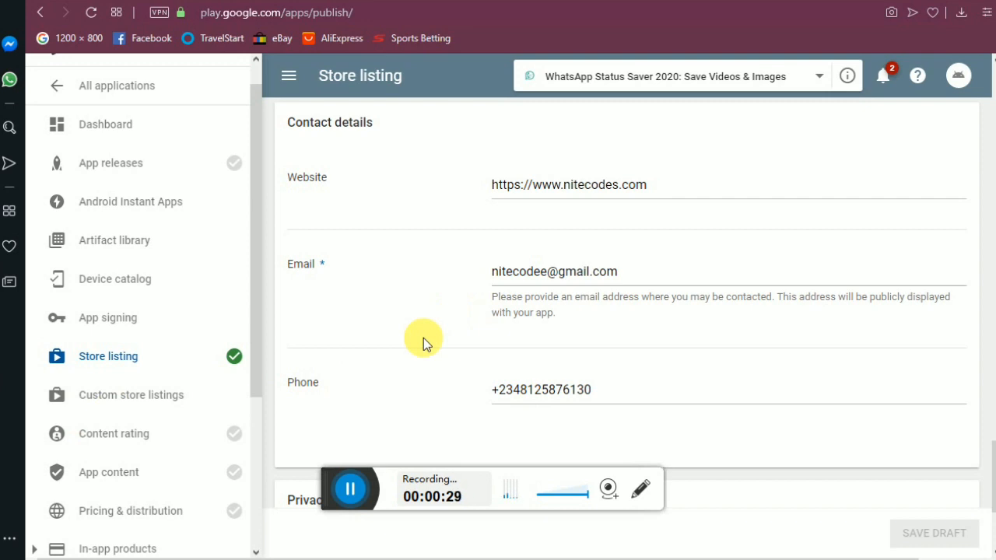
{"action": "scroll", "coordinate": [423, 337], "scroll_direction": "up", "scroll_amount": 10}
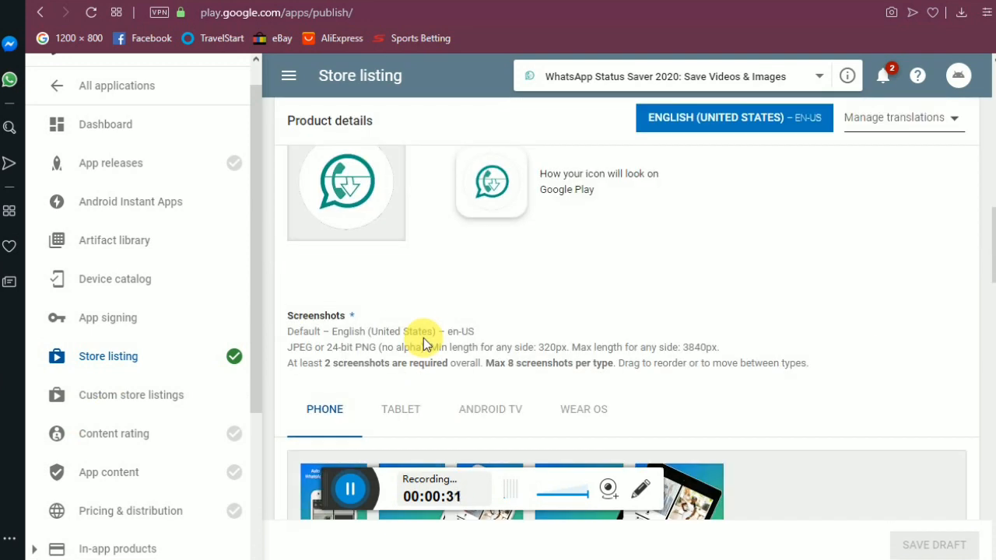
{"action": "scroll", "coordinate": [427, 348], "scroll_direction": "up", "scroll_amount": 3}
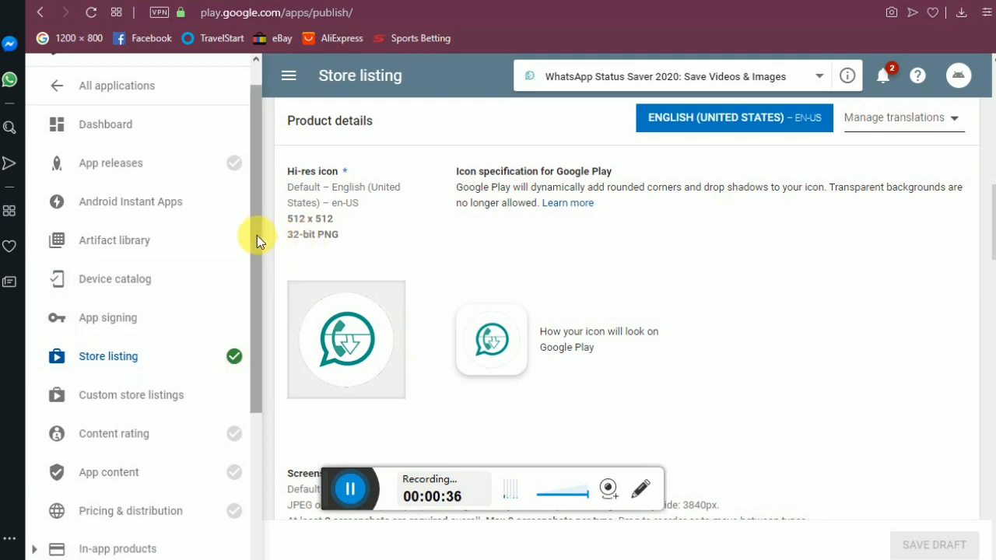
{"action": "left_click_drag", "start_coordinate": [257, 235], "coordinate": [257, 210]}
Go to App releases and manage the Production track.
{"action": "left_click", "coordinate": [165, 196]}
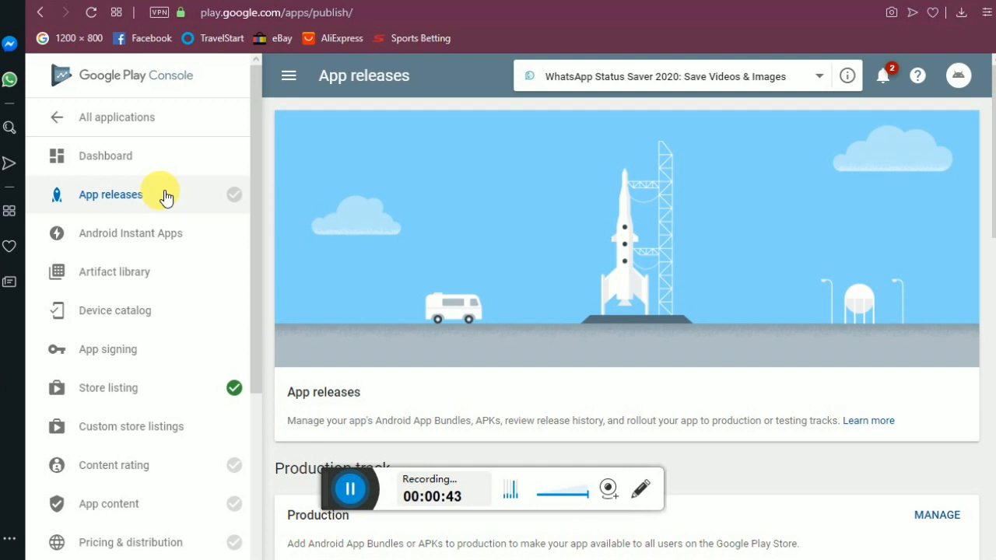
{"action": "scroll", "coordinate": [988, 175], "scroll_direction": "down", "scroll_amount": 2}
{"action": "scroll", "coordinate": [989, 176], "scroll_direction": "down", "scroll_amount": 1}
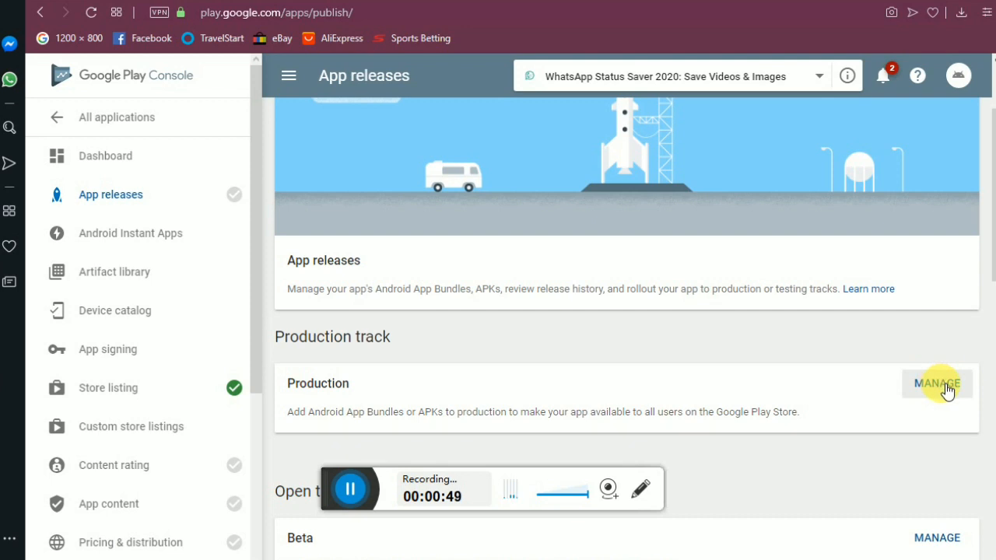
{"action": "left_click_drag", "start_coordinate": [994, 247], "coordinate": [982, 264]}
{"action": "left_click", "coordinate": [936, 331]}
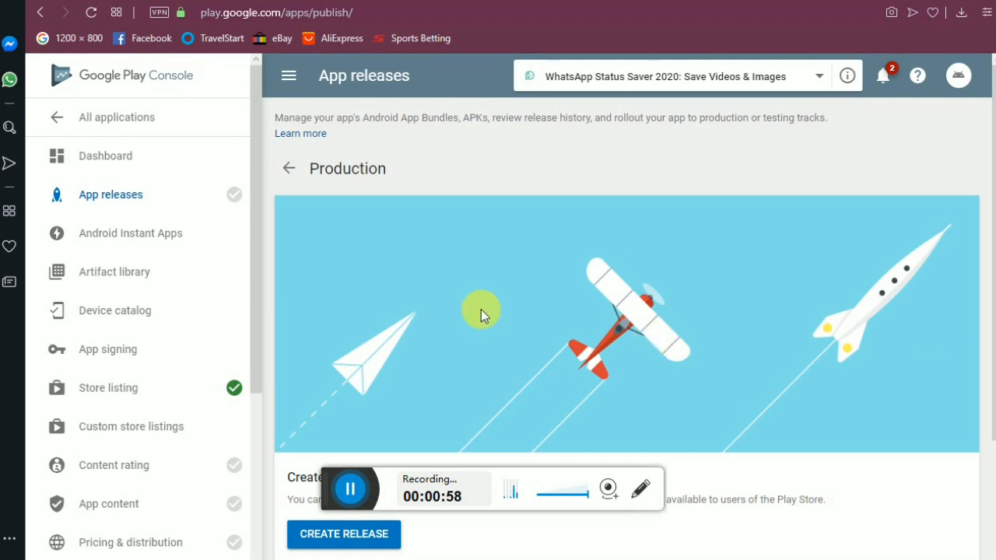
Create a new production release accepting Google-managed app signing, then minimise the browser.
{"action": "scroll", "coordinate": [481, 310], "scroll_direction": "down", "scroll_amount": 2}
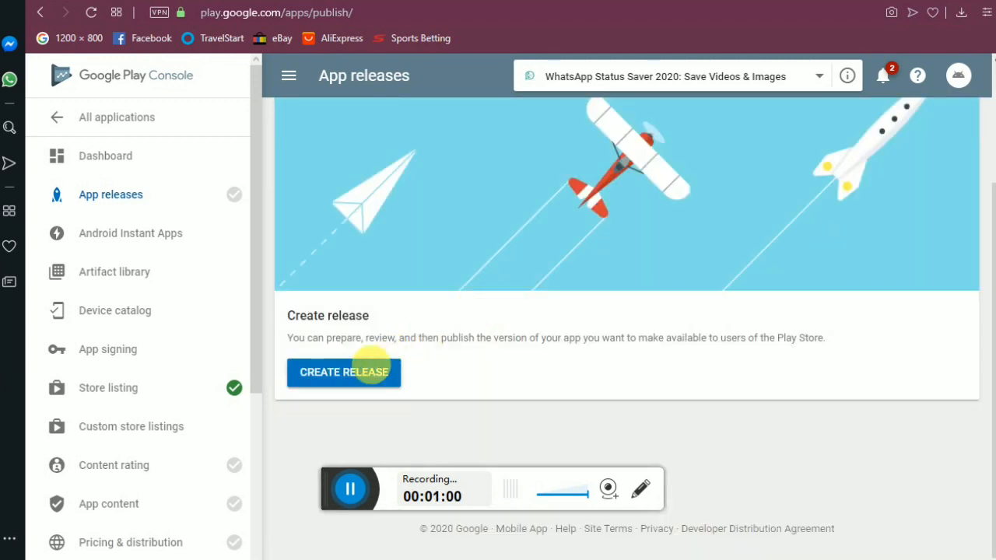
{"action": "left_click", "coordinate": [371, 377]}
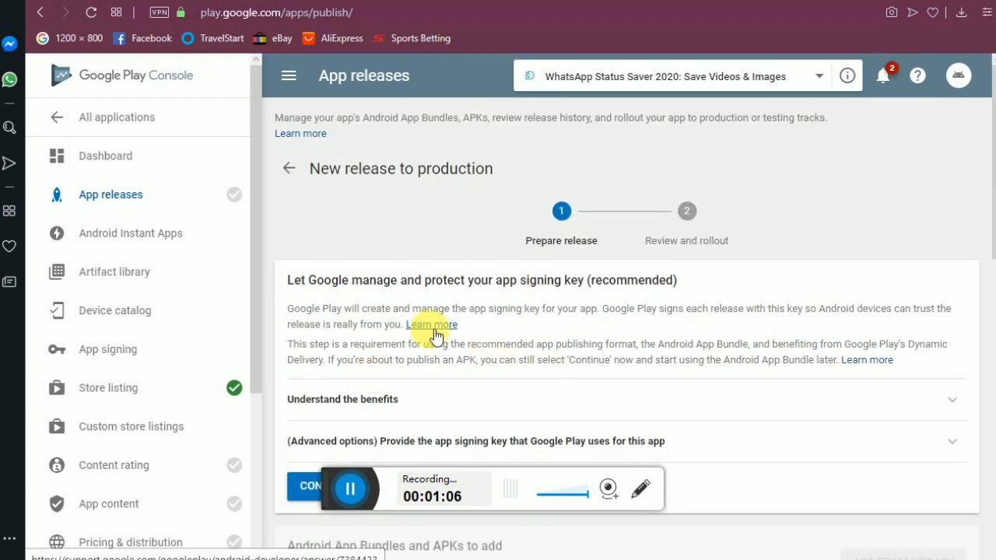
{"action": "left_click_drag", "start_coordinate": [328, 483], "coordinate": [257, 534]}
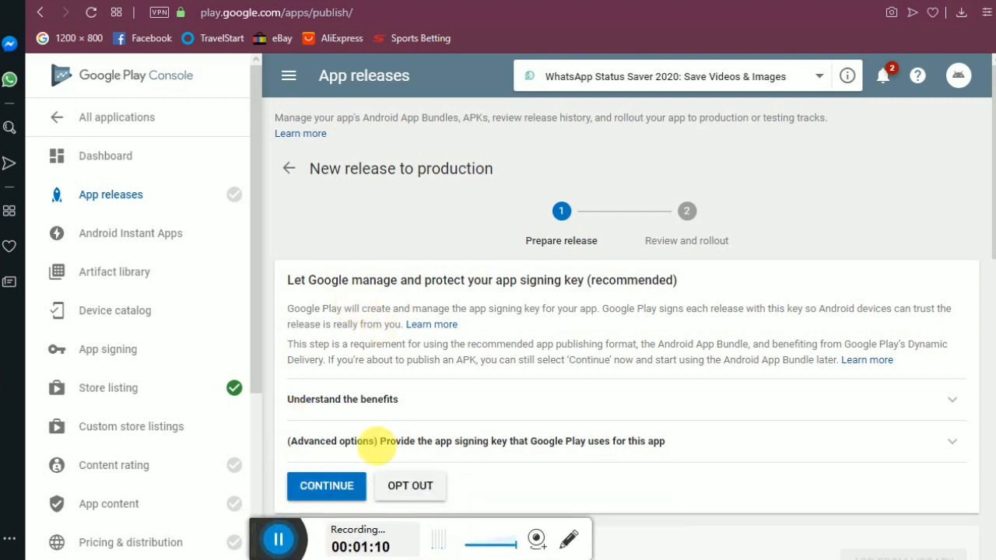
{"action": "left_click", "coordinate": [327, 493]}
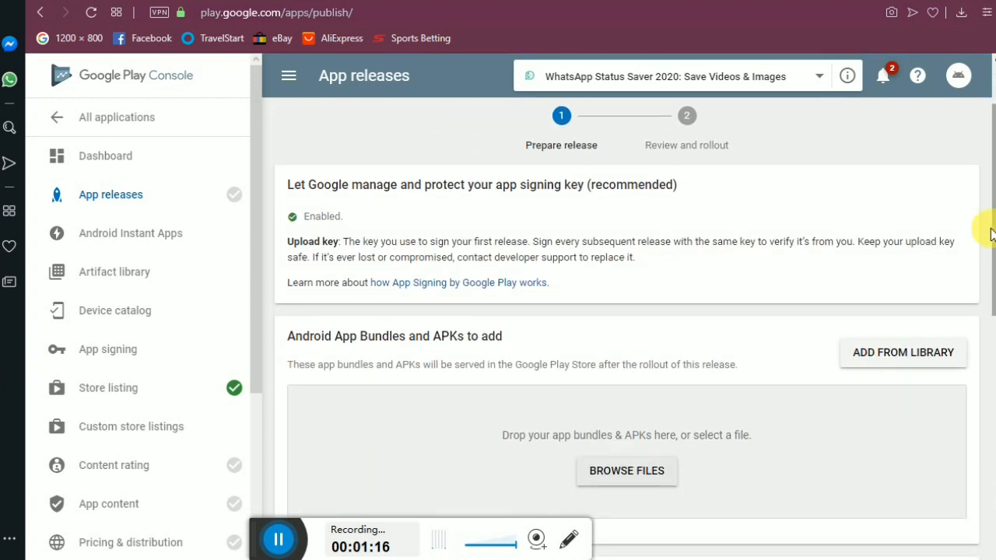
{"action": "scroll", "coordinate": [987, 216], "scroll_direction": "down", "scroll_amount": 1}
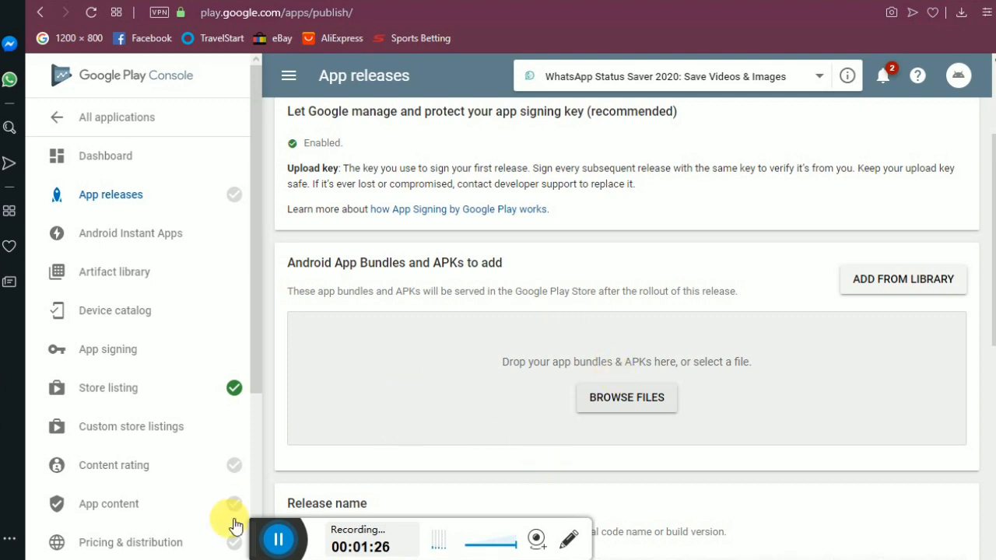
{"action": "left_click", "coordinate": [946, 4]}
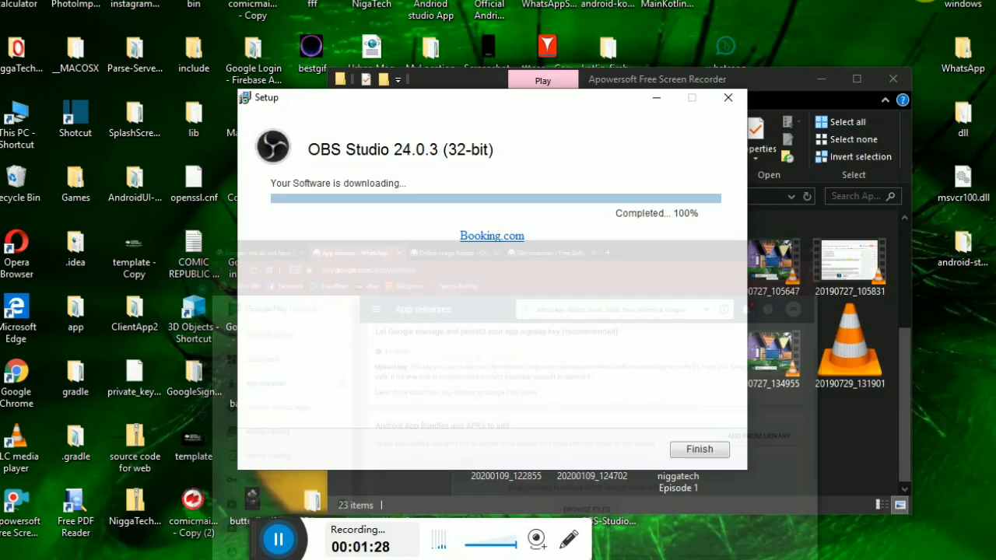
Drag app-release.aab from the apppppp folder into the release's bundle upload area.
{"action": "left_click", "coordinate": [826, 80]}
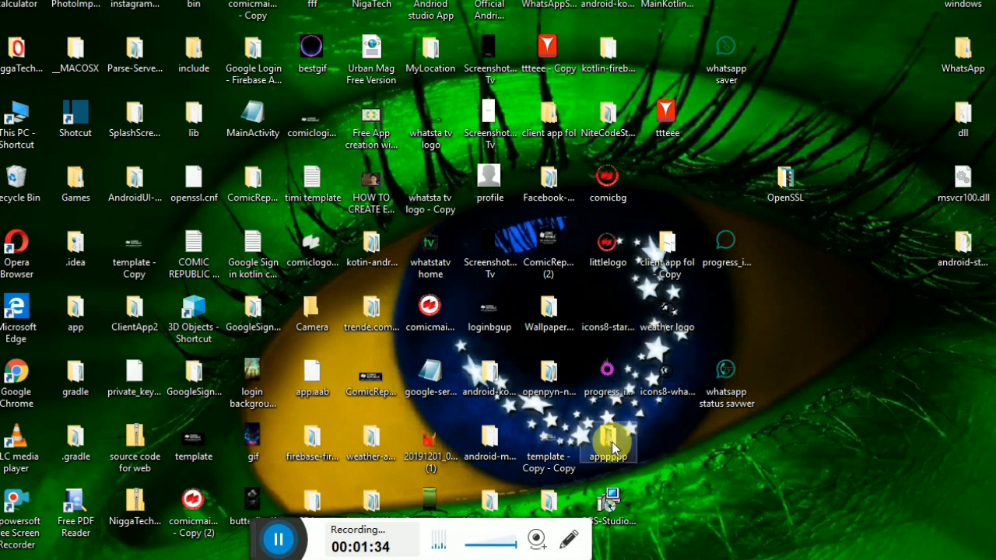
{"action": "double_click", "coordinate": [629, 440]}
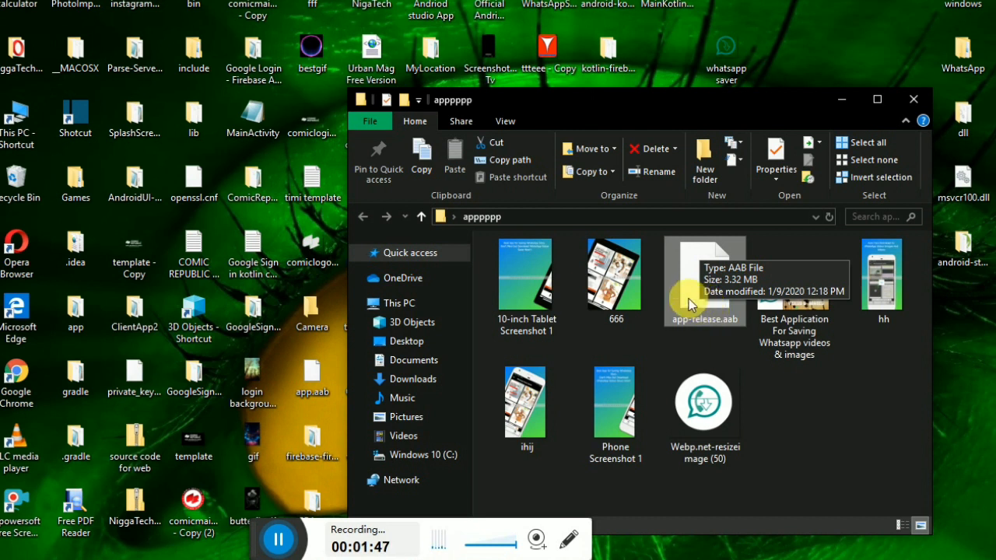
{"action": "left_click", "coordinate": [796, 414]}
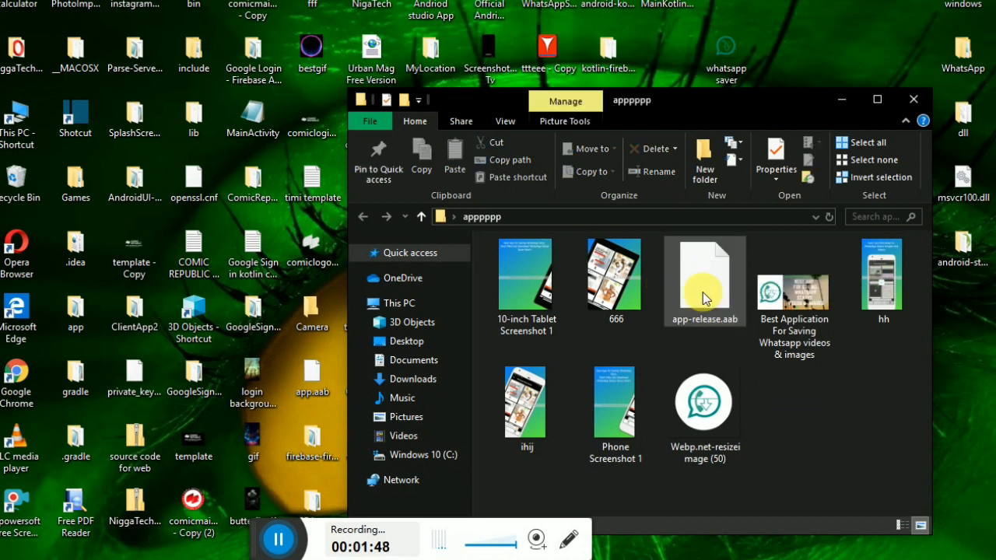
{"action": "left_click_drag", "start_coordinate": [699, 287], "coordinate": [526, 384]}
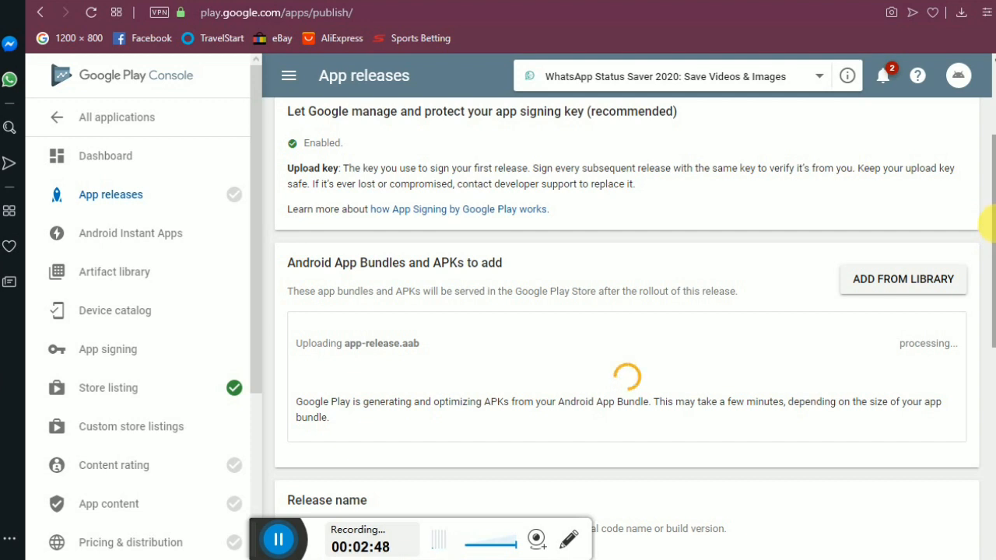
Scroll down to review the added bundle: version code 1, 2.53–2.58 MB download size.
{"action": "left_click_drag", "start_coordinate": [990, 214], "coordinate": [993, 266]}
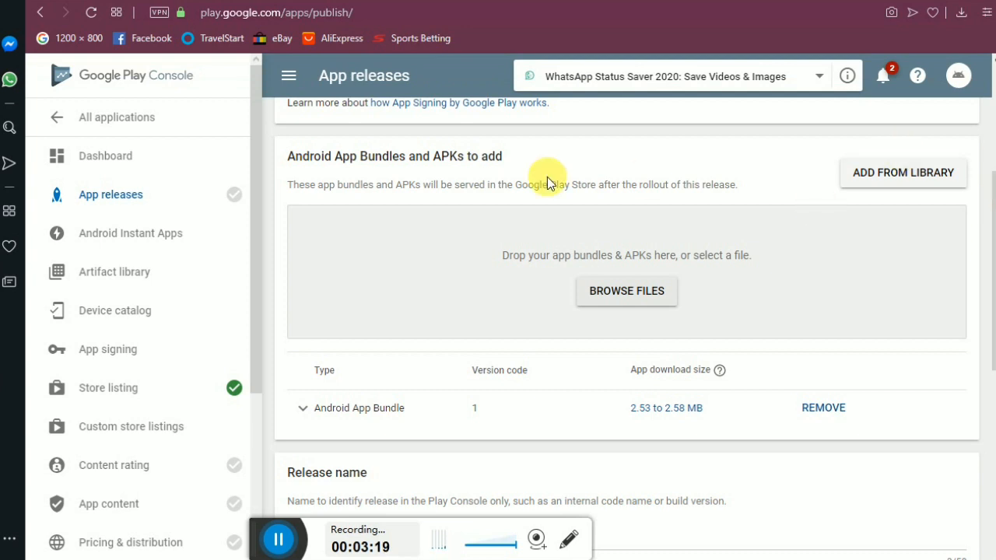
{"action": "mouse_move", "coordinate": [991, 239]}
{"action": "left_mouse_down"}
{"action": "mouse_move", "coordinate": [991, 282]}
{"action": "mouse_move", "coordinate": [991, 225]}
{"action": "left_mouse_up"}
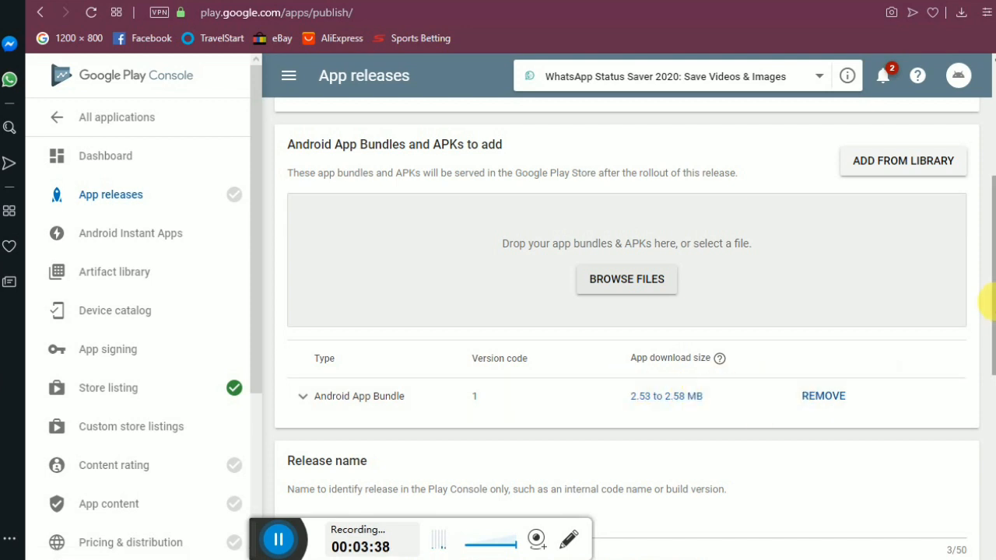
{"action": "scroll", "coordinate": [990, 303], "scroll_direction": "down", "scroll_amount": 1}
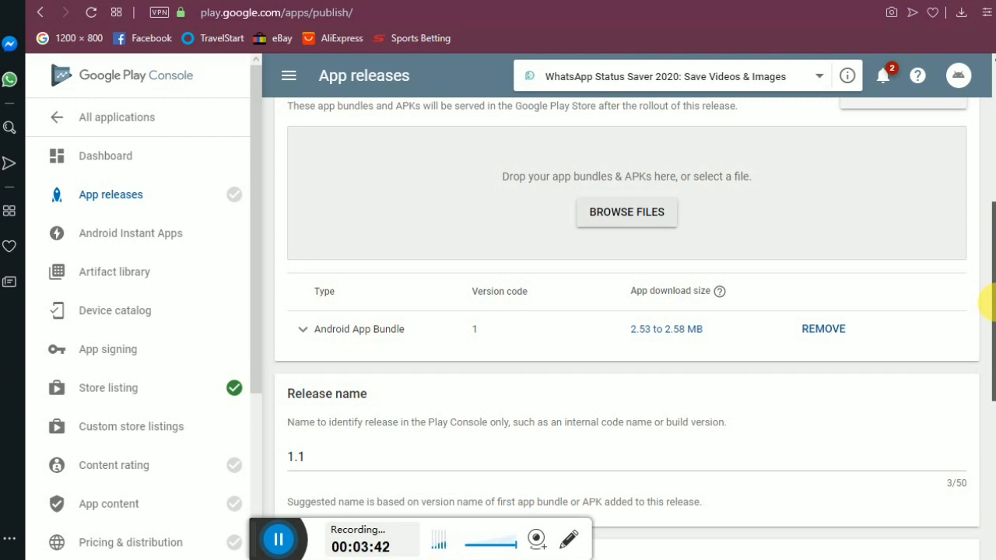
{"action": "left_click_drag", "start_coordinate": [988, 304], "coordinate": [988, 403]}
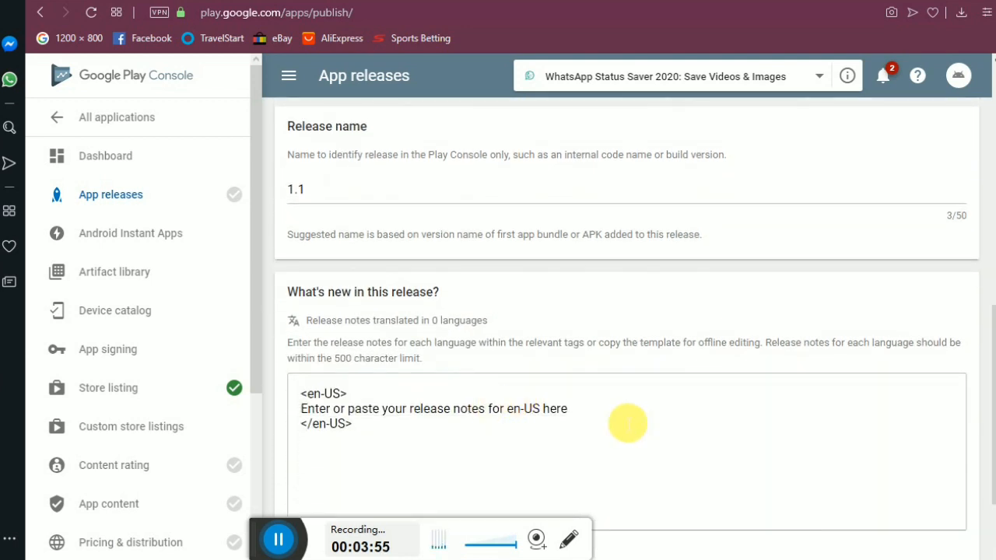
Replace the placeholder en-US release note with 'Enjoy The App!!!!' and save it.
{"action": "left_click", "coordinate": [599, 415]}
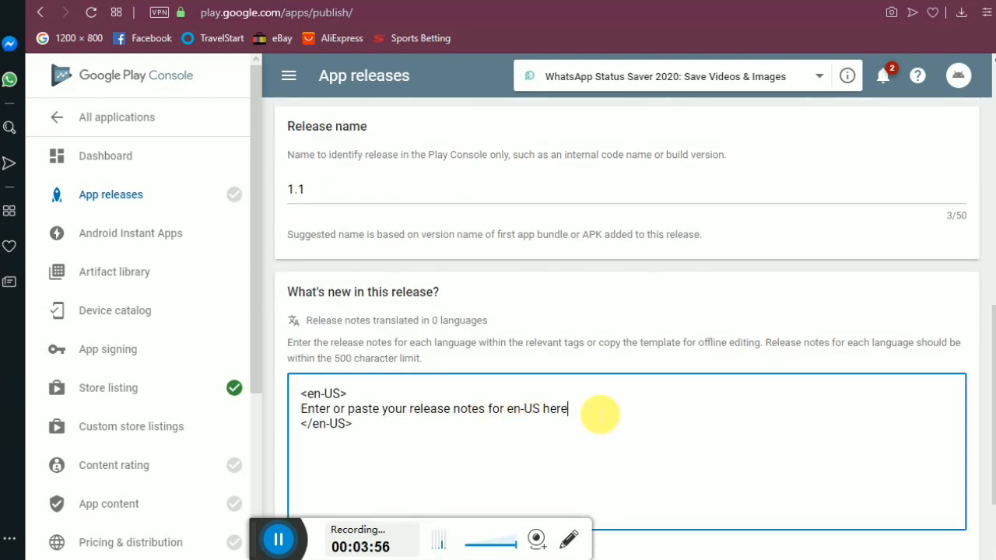
{"action": "scroll", "coordinate": [599, 415], "scroll_direction": "down", "scroll_amount": 2}
{"action": "key", "text": "shift+Home"}
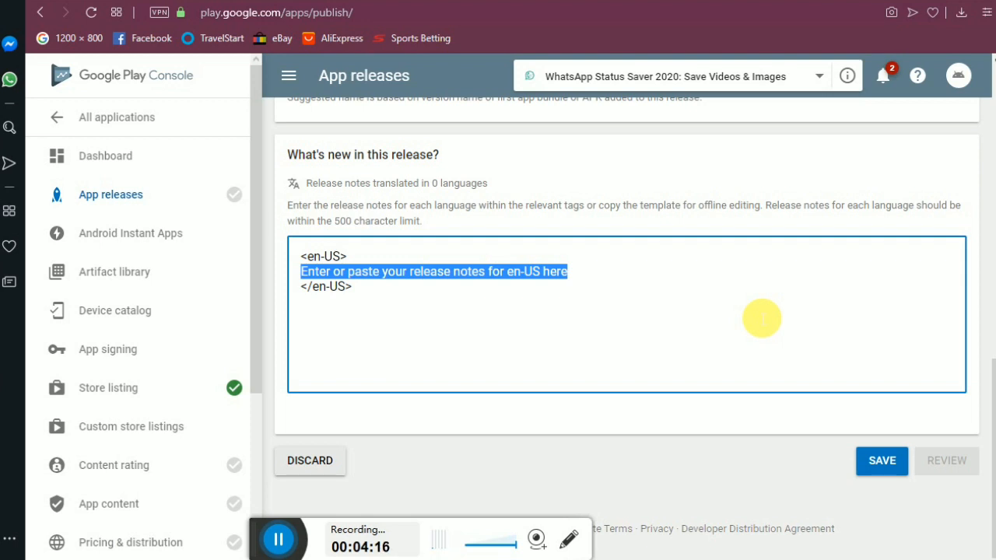
{"action": "type", "text": "E"}
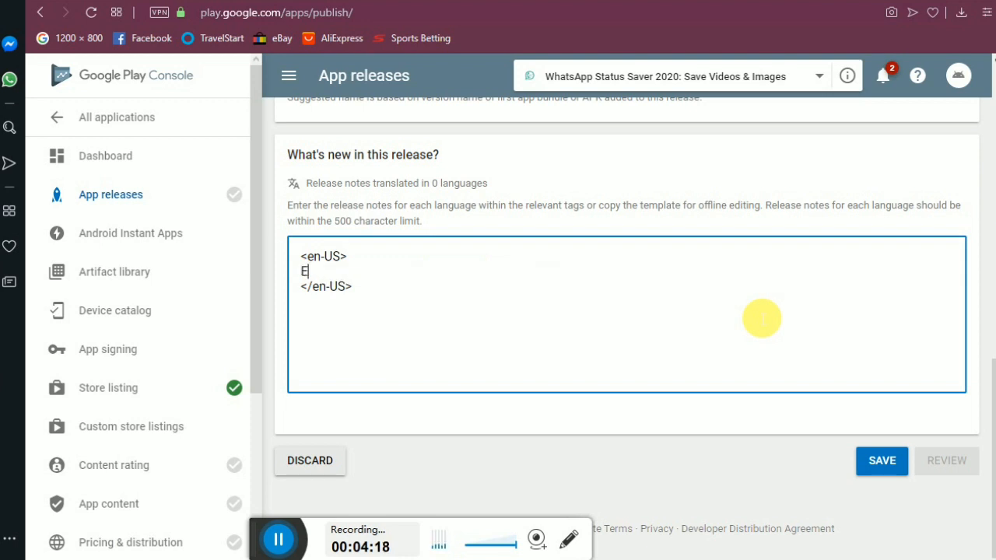
{"action": "type", "text": "njoy TheApp"}
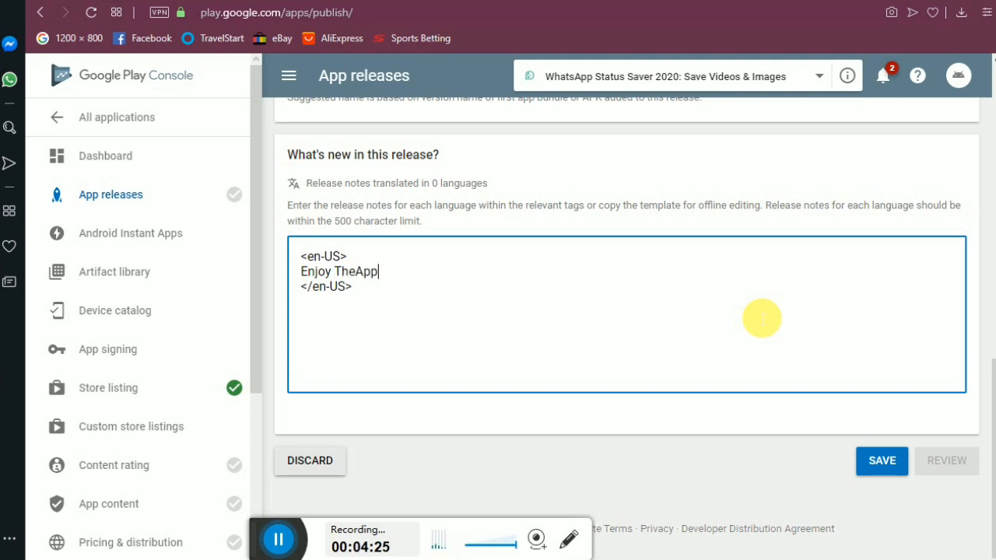
{"action": "key", "text": "Left"}
{"action": "key", "text": "Left"}
{"action": "key", "text": "Left"}
{"action": "key", "text": "Right"}
{"action": "key", "text": "Right"}
{"action": "key", "text": "Right"}
{"action": "left_click", "coordinate": [886, 462]}
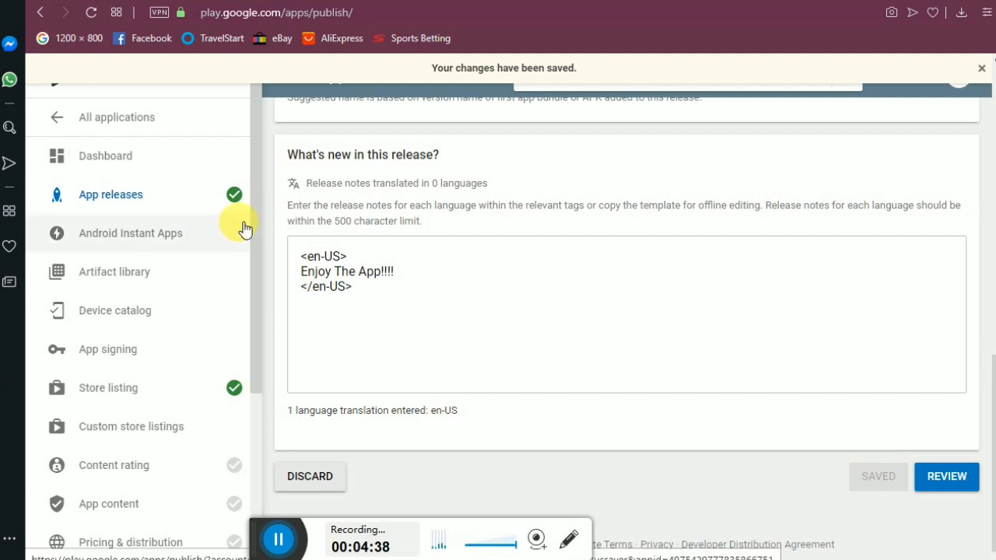
{"action": "left_click_drag", "start_coordinate": [255, 207], "coordinate": [253, 330]}
In Pricing & distribution, answer Contains ads with 'Yes, it has ads'.
{"action": "left_click", "coordinate": [146, 351]}
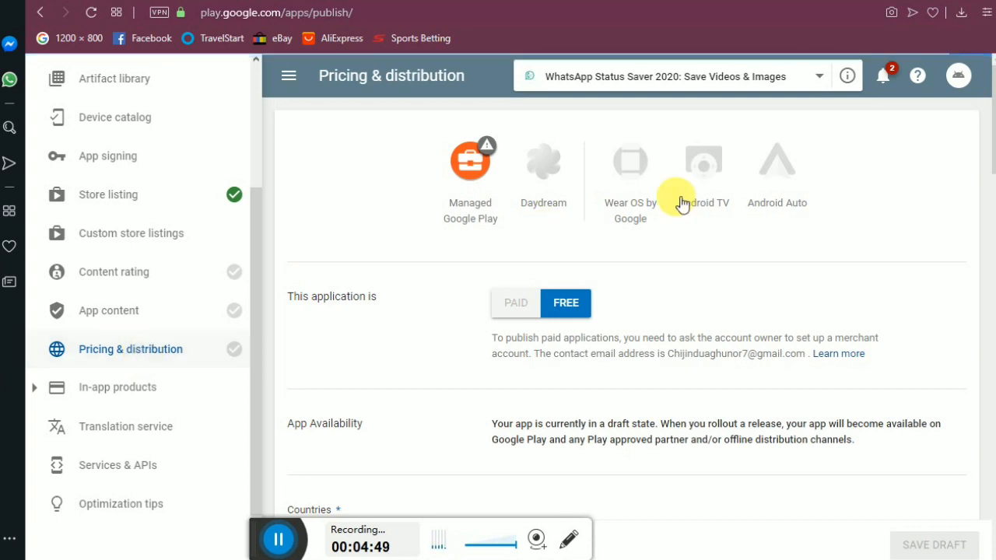
{"action": "scroll", "coordinate": [982, 125], "scroll_direction": "down", "scroll_amount": 3}
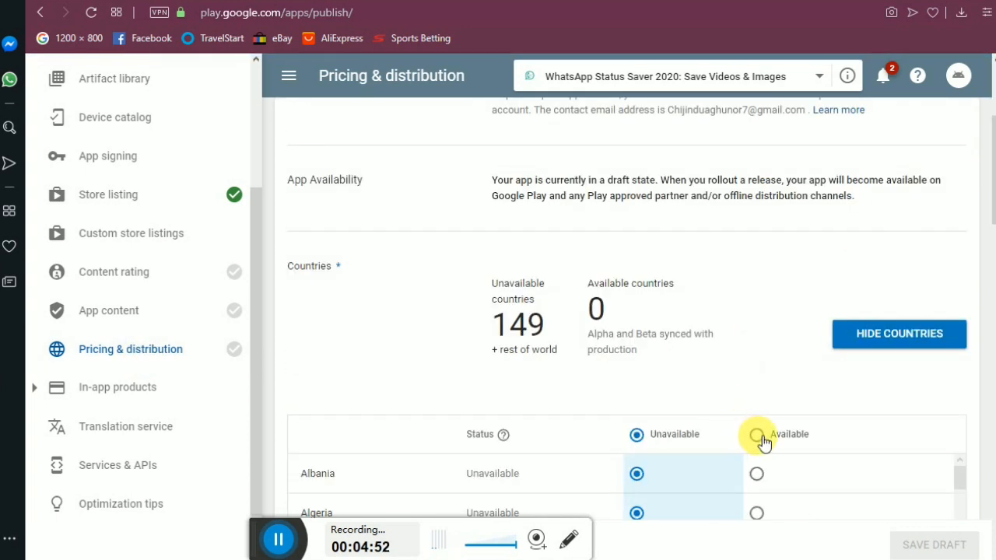
{"action": "left_click_drag", "start_coordinate": [995, 205], "coordinate": [981, 280]}
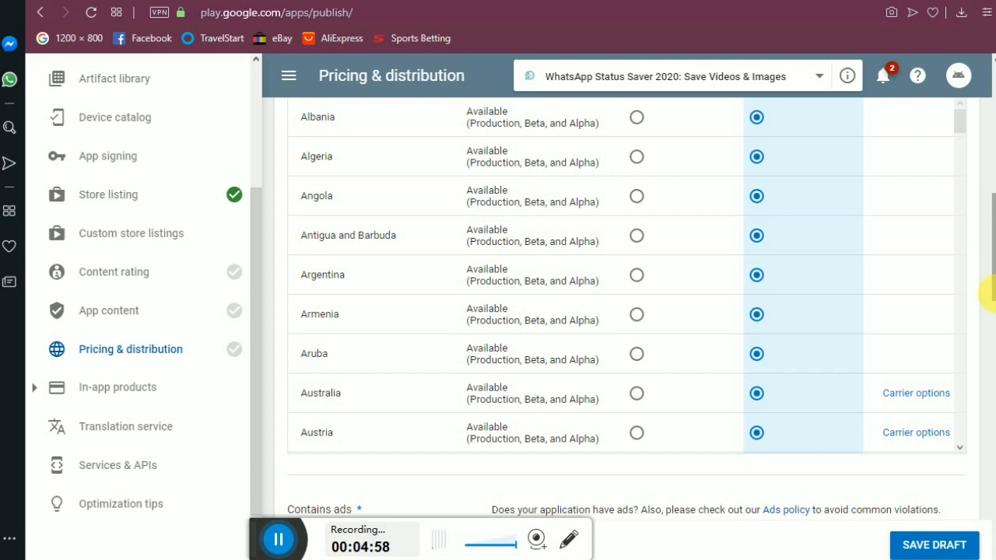
{"action": "left_click_drag", "start_coordinate": [990, 242], "coordinate": [990, 293]}
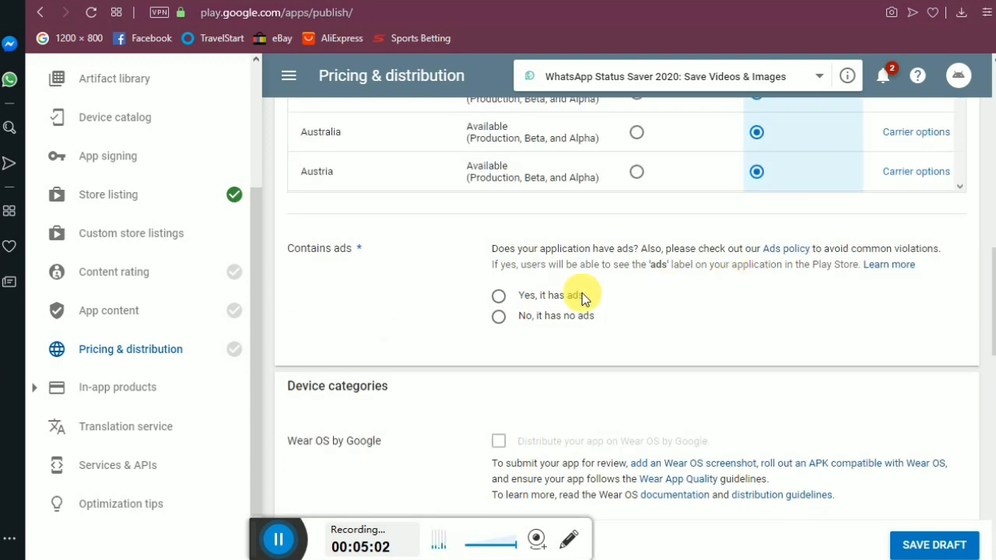
{"action": "left_click", "coordinate": [502, 302]}
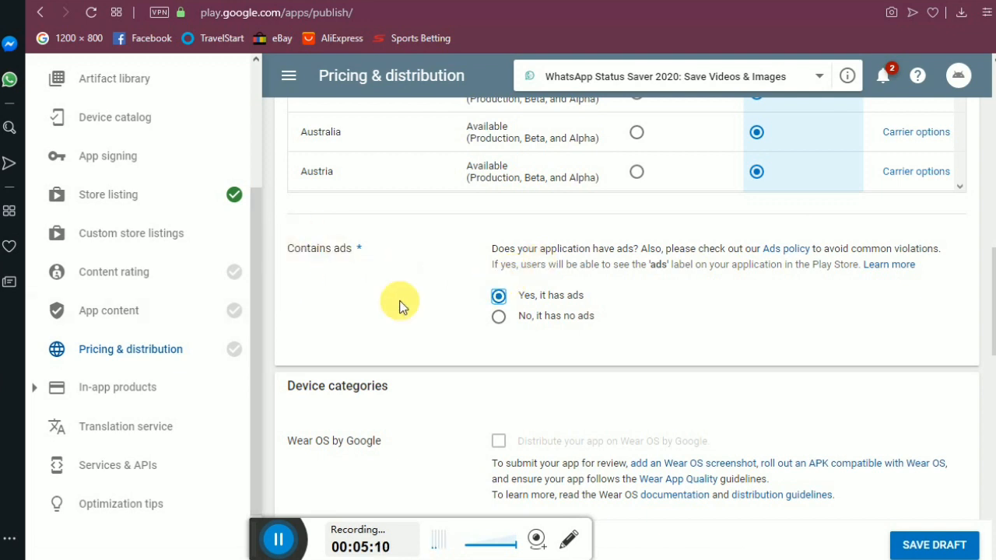
{"action": "left_click_drag", "start_coordinate": [994, 269], "coordinate": [994, 282]}
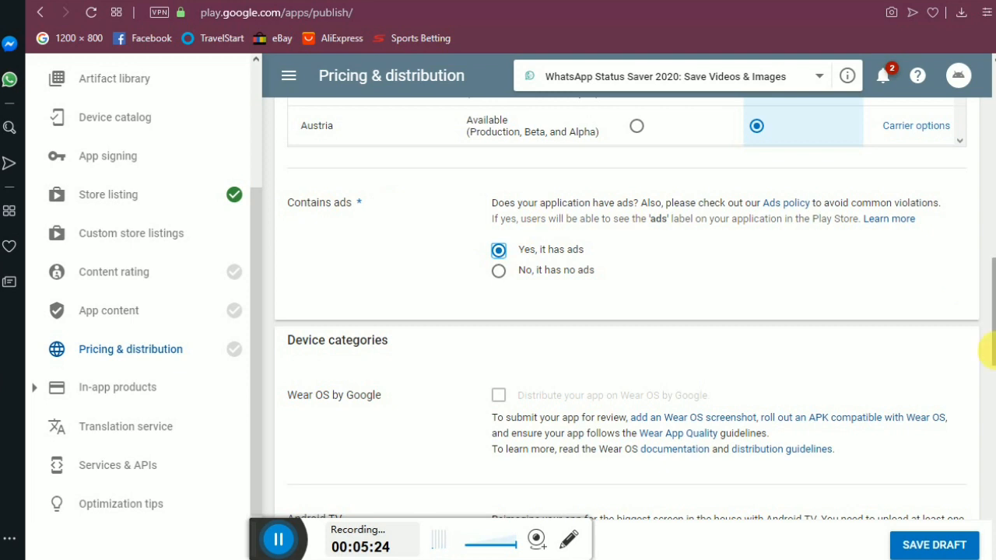
Accept the Content guidelines and US export laws consents and save the pricing draft.
{"action": "scroll", "coordinate": [990, 358], "scroll_direction": "down", "scroll_amount": 3}
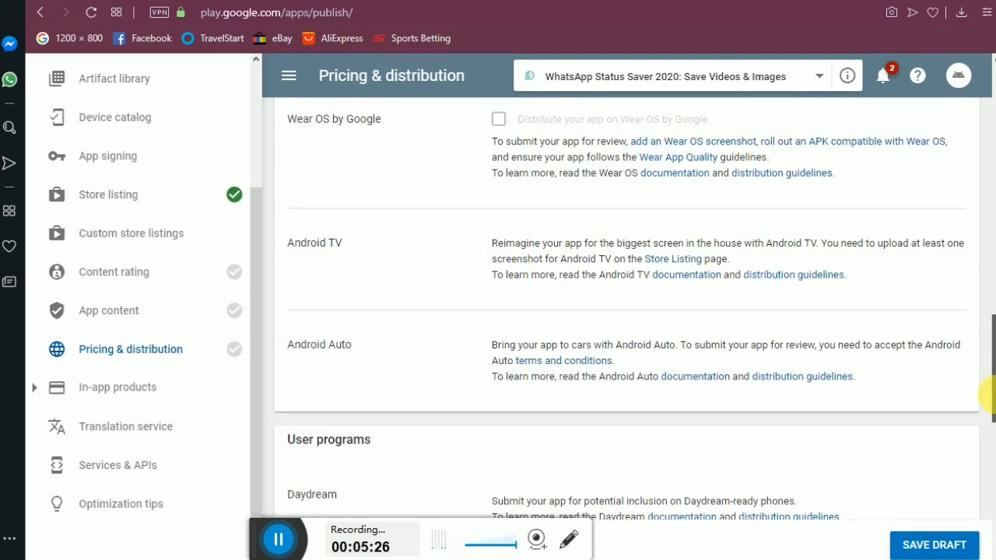
{"action": "scroll", "coordinate": [990, 350], "scroll_direction": "down", "scroll_amount": 3}
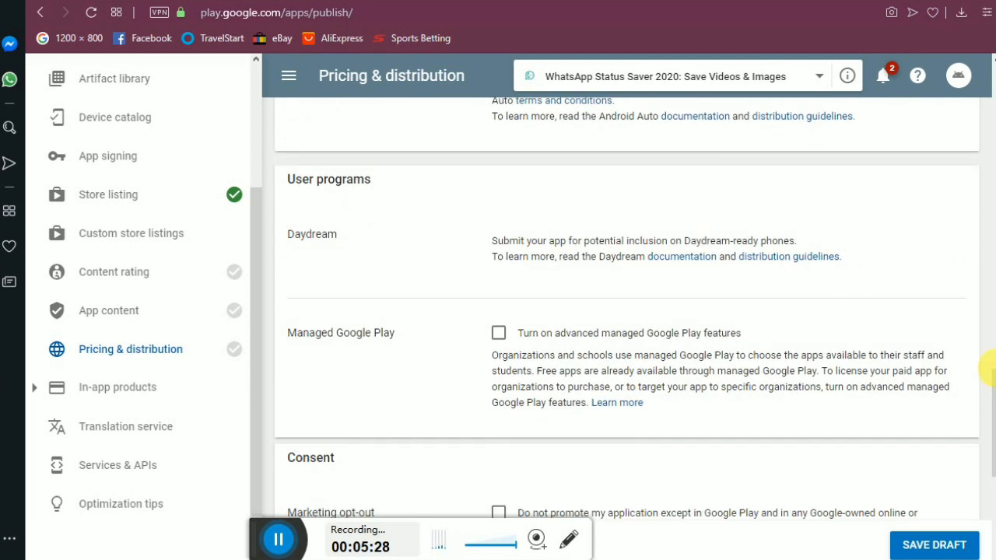
{"action": "scroll", "coordinate": [989, 374], "scroll_direction": "up", "scroll_amount": 1}
{"action": "scroll", "coordinate": [990, 372], "scroll_direction": "up", "scroll_amount": 4}
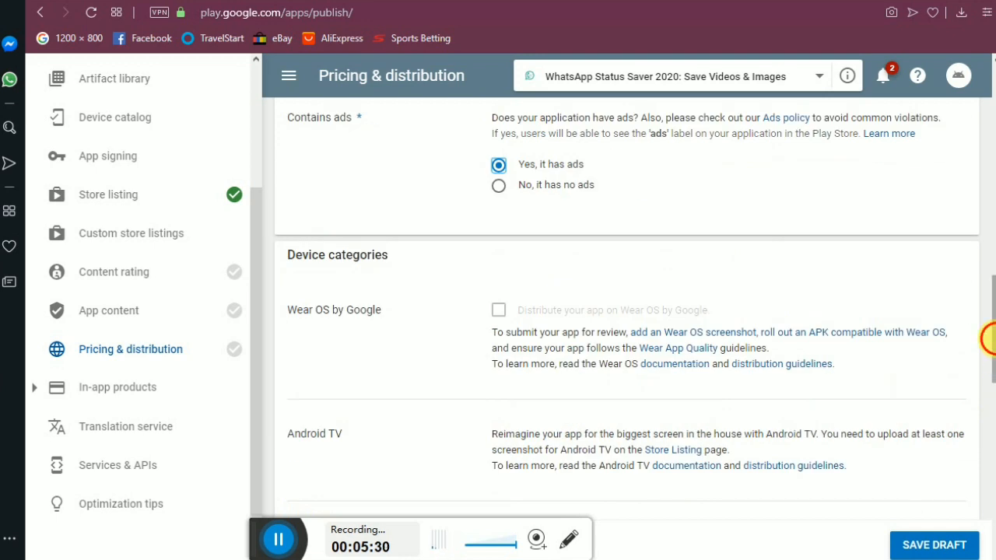
{"action": "scroll", "coordinate": [990, 436], "scroll_direction": "down", "scroll_amount": 5}
{"action": "scroll", "coordinate": [991, 467], "scroll_direction": "down", "scroll_amount": 3}
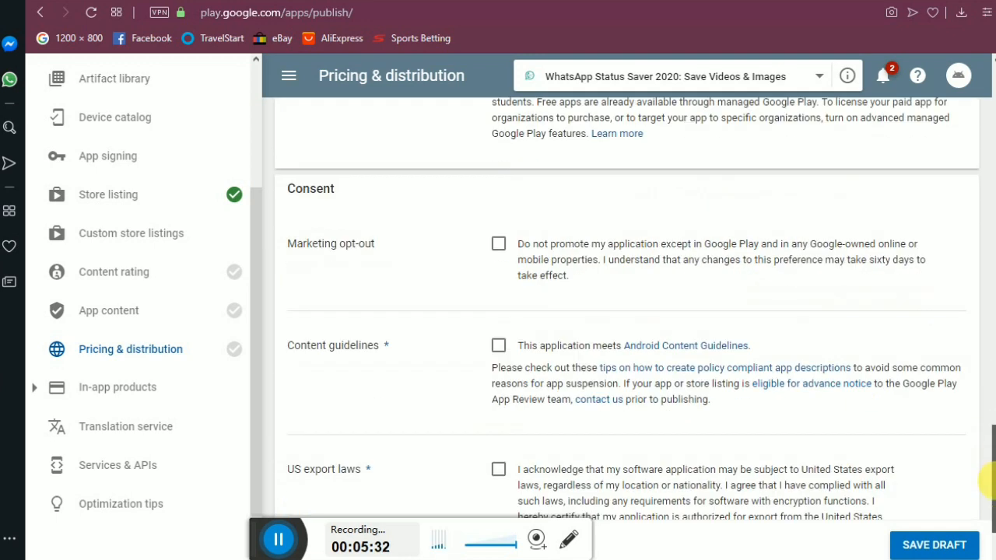
{"action": "left_click", "coordinate": [499, 312]}
{"action": "left_click", "coordinate": [499, 436]}
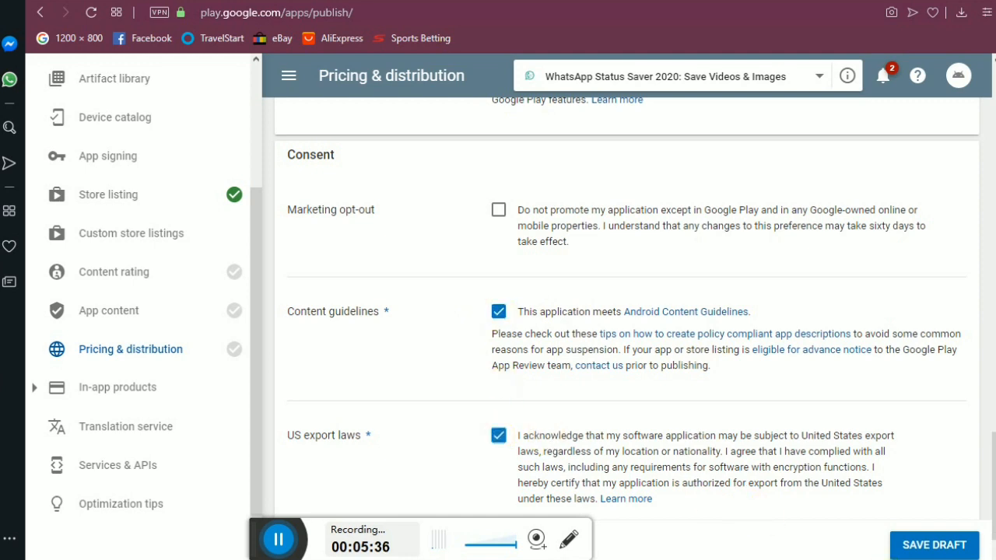
{"action": "left_click", "coordinate": [920, 544]}
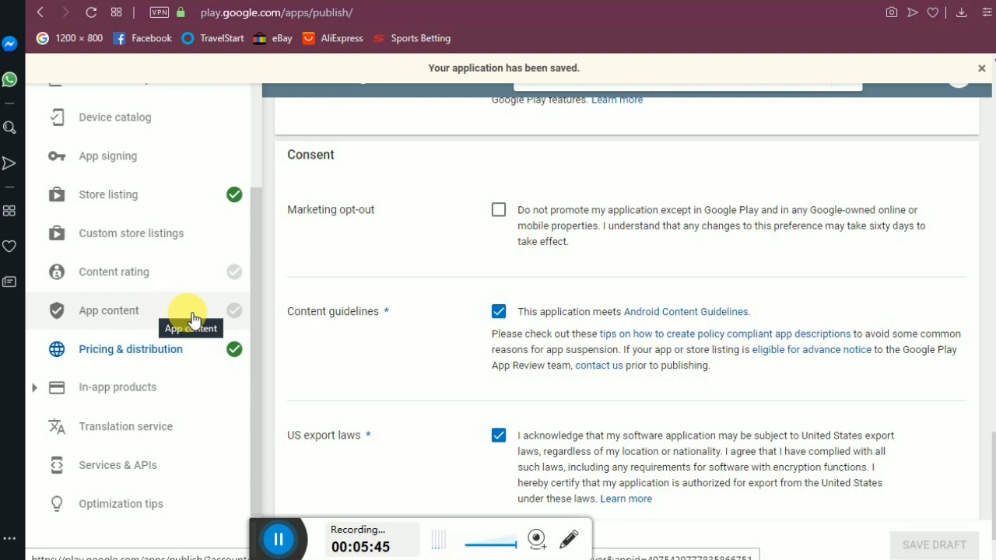
{"action": "left_click", "coordinate": [202, 284]}
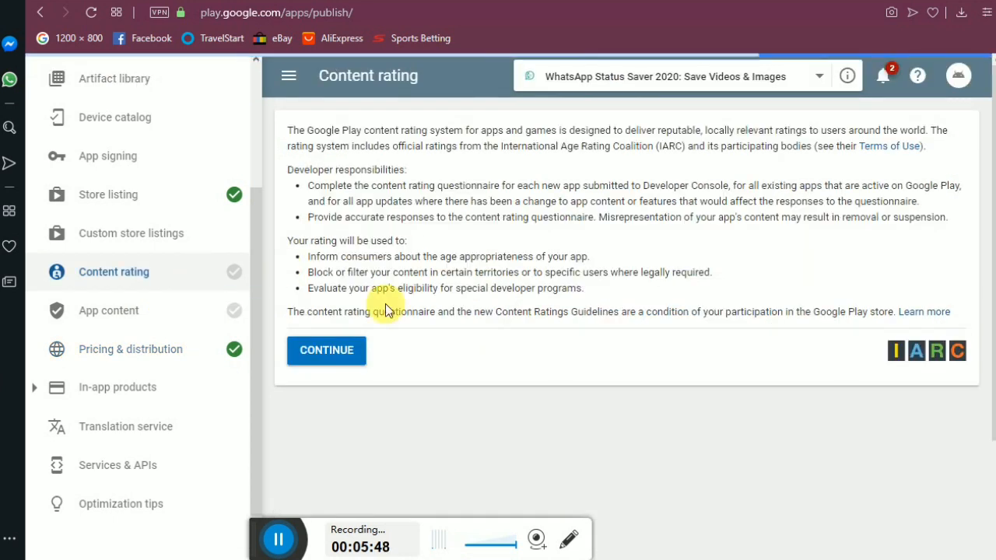
Start the content rating questionnaire and enter the contact email address, fixing its typos.
{"action": "left_click", "coordinate": [330, 351]}
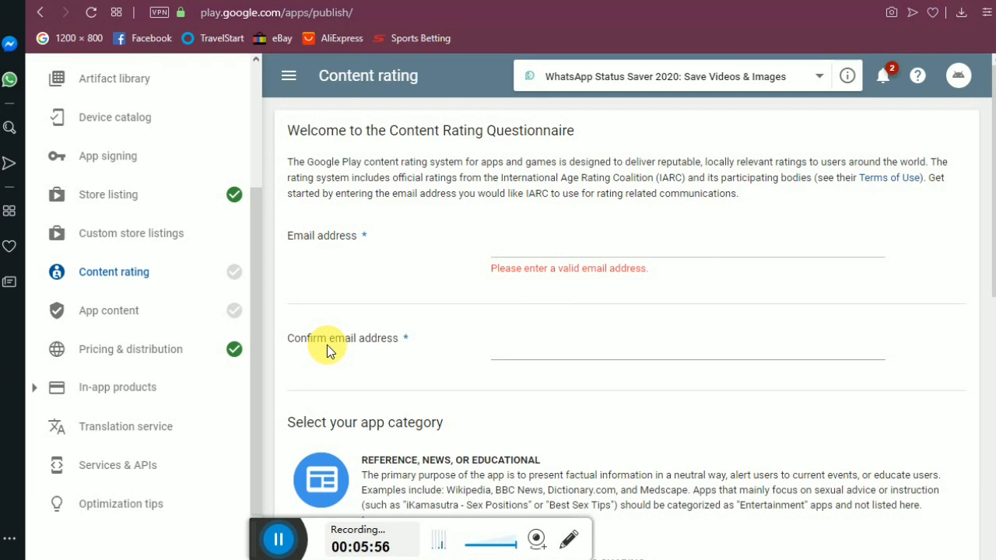
{"action": "left_click", "coordinate": [564, 257]}
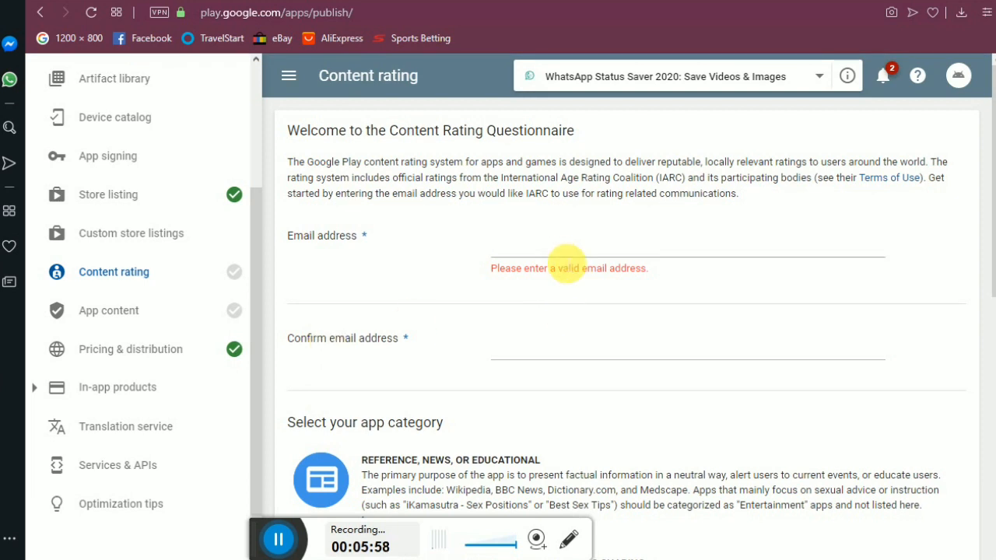
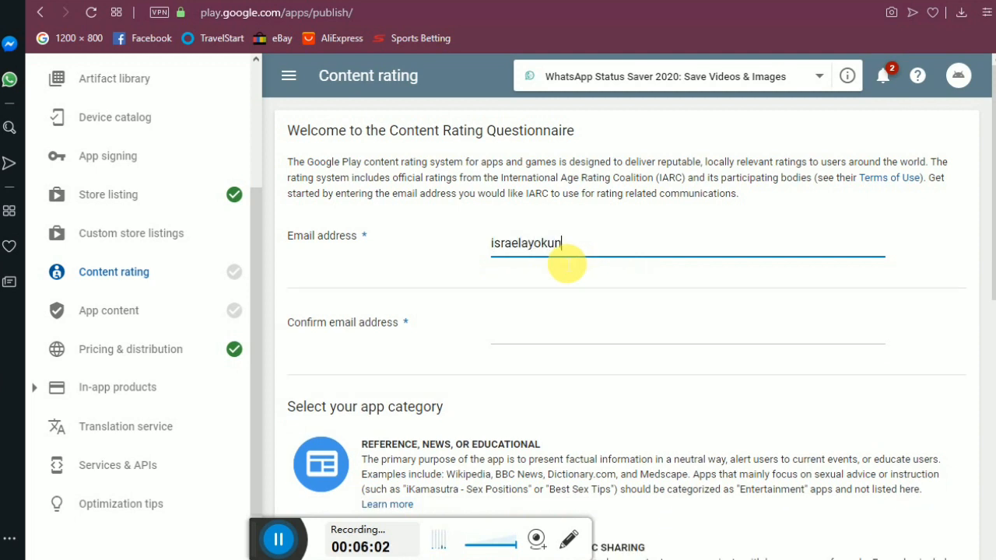
{"action": "key", "text": "shift+Left"}
{"action": "key", "text": "shift+Left"}
{"action": "key", "text": "shift+Left"}
{"action": "key", "text": "shift+Left"}
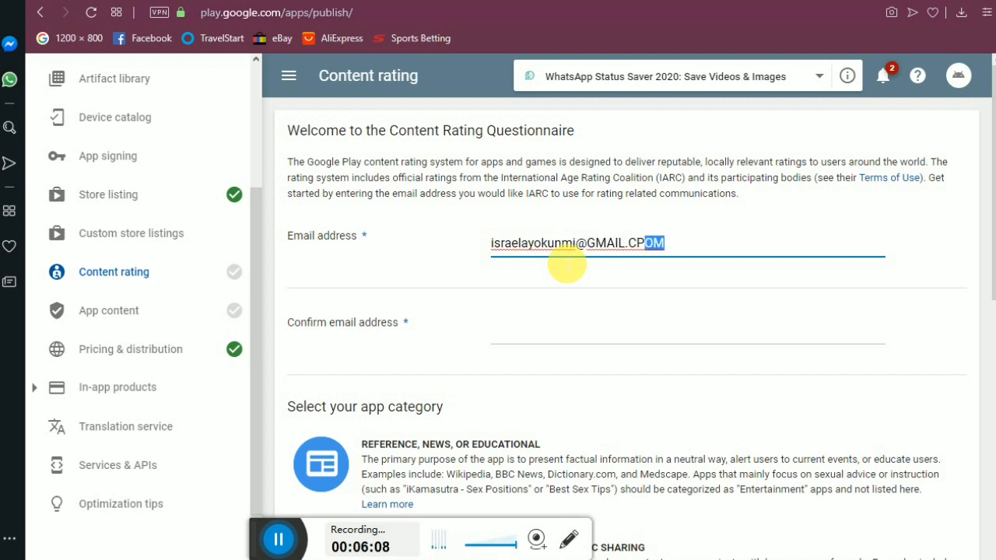
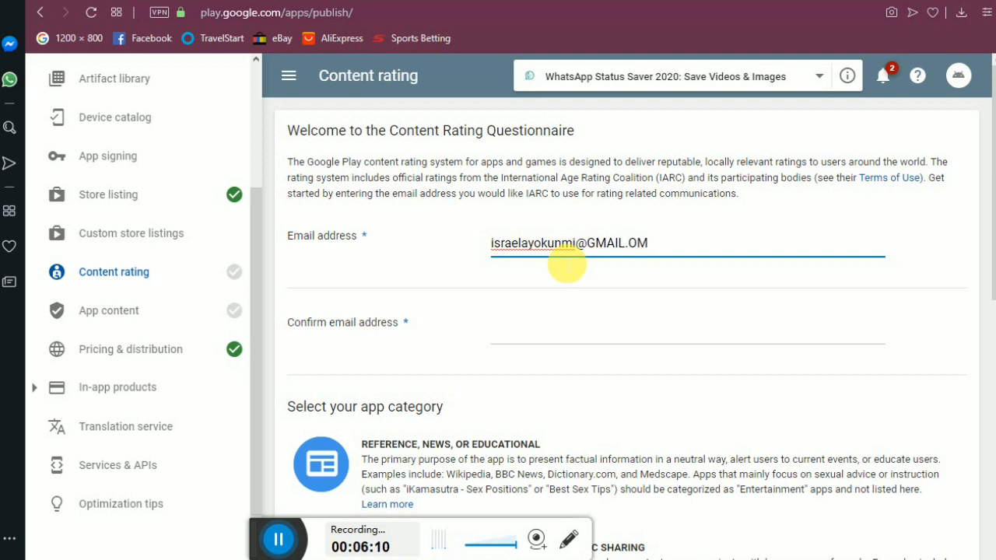
{"action": "key", "text": "shift+Left"}
{"action": "key", "text": "shift+Left"}
{"action": "key", "text": "shift+Left"}
{"action": "key", "text": "shift+Left"}
{"action": "key", "text": "shift+Left"}
{"action": "key", "text": "shift+Left"}
{"action": "key", "text": "shift+Right"}
{"action": "key", "text": "shift+Right"}
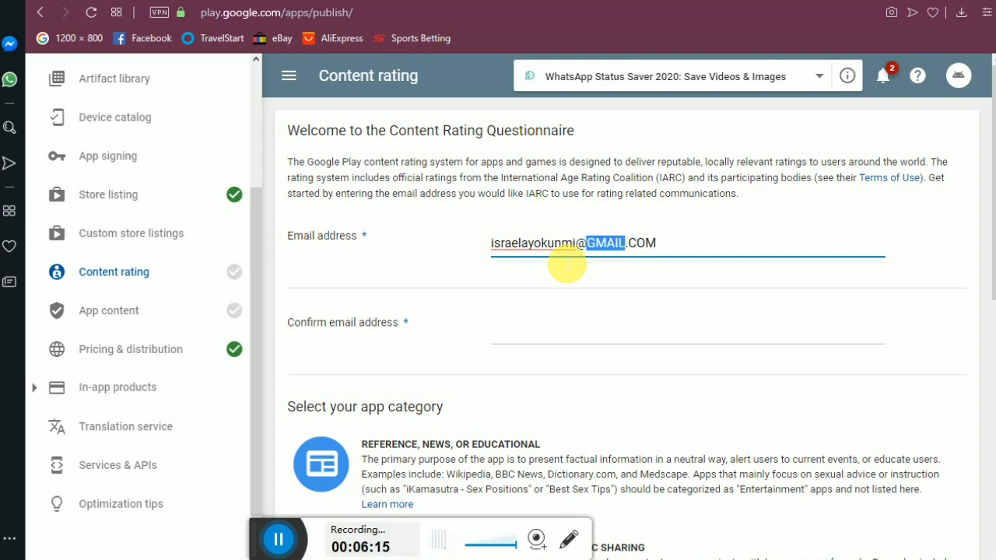
{"action": "key", "text": "shift+Left"}
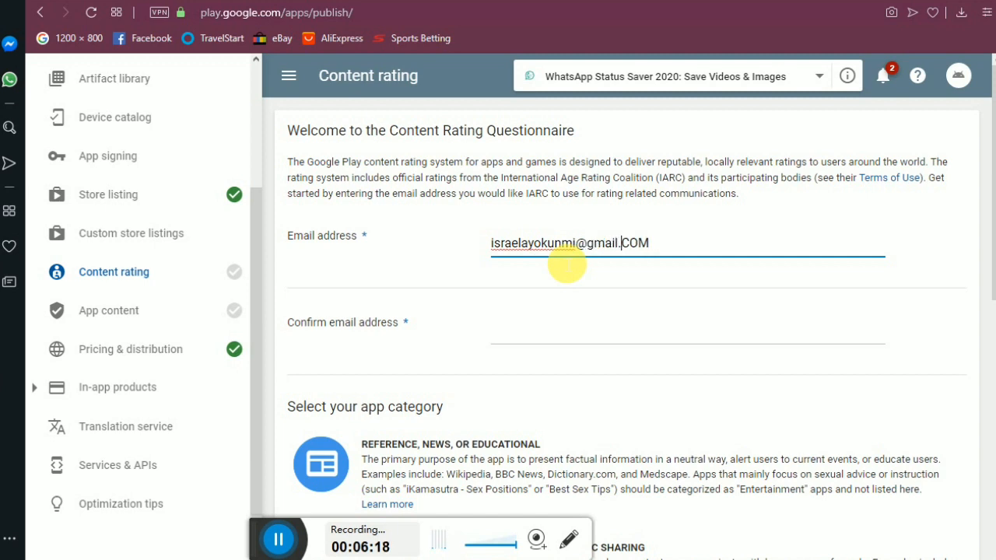
{"action": "key", "text": "shift+End"}
Copy the contact email into the Confirm email address field.
{"action": "key", "text": "ctrl+a"}
{"action": "key", "text": "ctrl+c"}
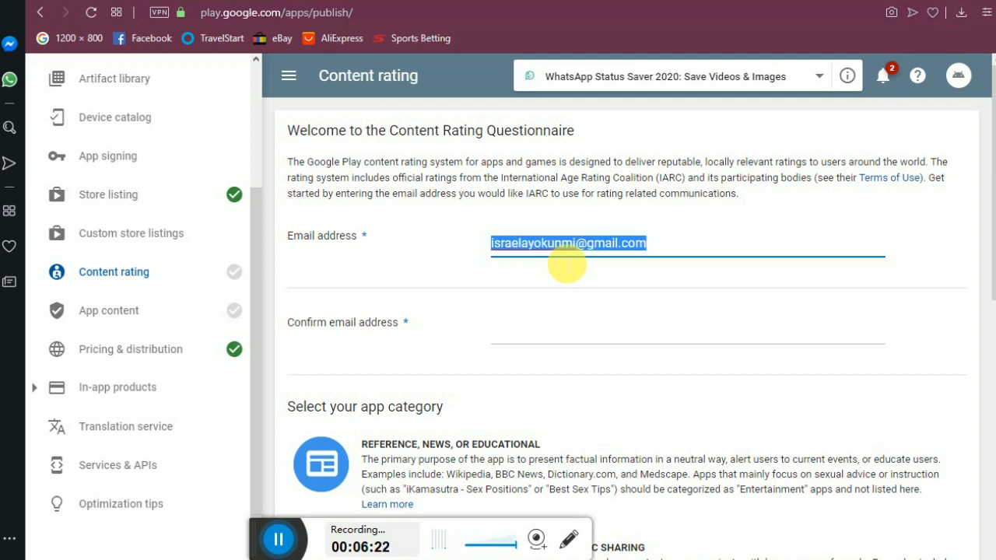
{"action": "key", "text": "Tab"}
{"action": "key", "text": "ctrl+v"}
{"action": "left_click_drag", "start_coordinate": [989, 226], "coordinate": [989, 342]}
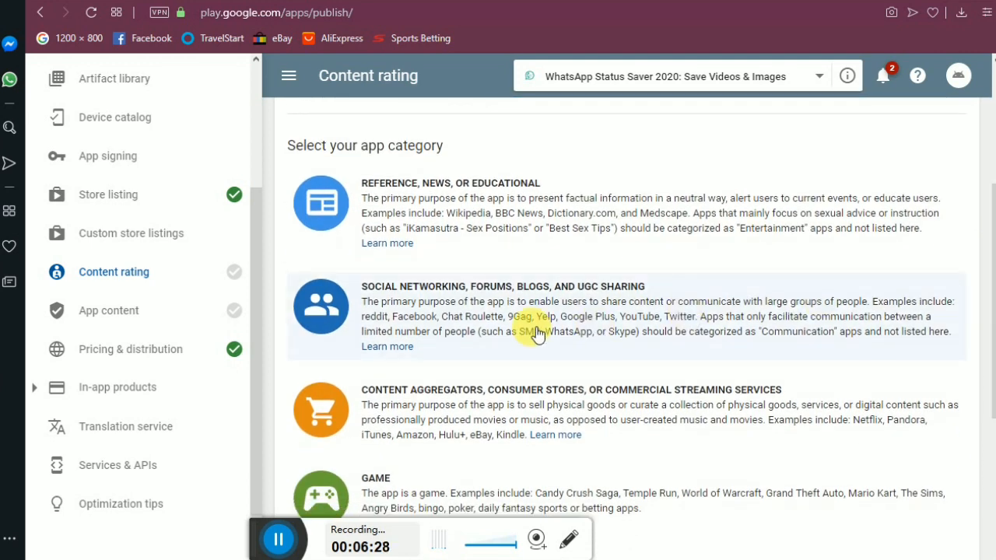
Change the app category from social networking to Utility, Productivity, Communication, or Other.
{"action": "scroll", "coordinate": [530, 326], "scroll_direction": "down", "scroll_amount": 4}
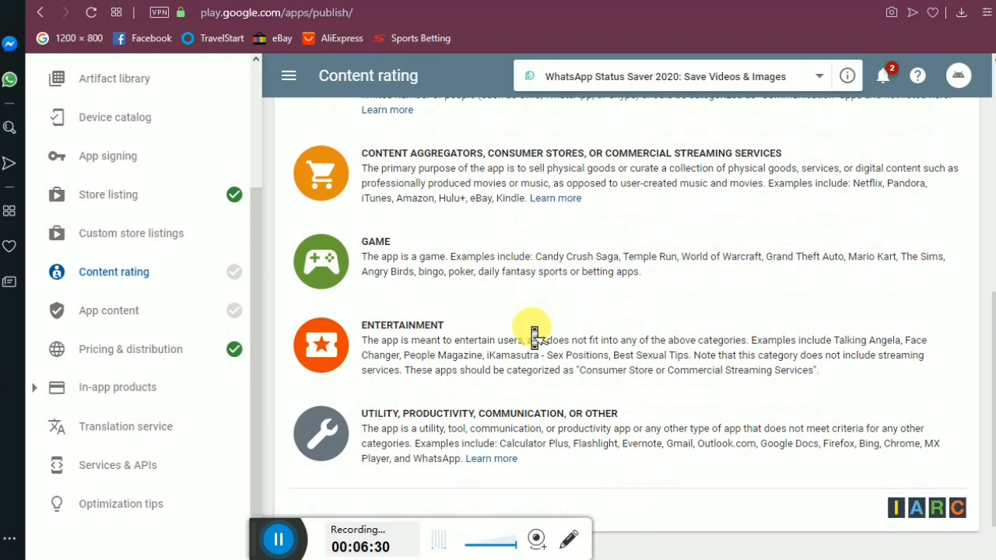
{"action": "scroll", "coordinate": [537, 336], "scroll_direction": "up", "scroll_amount": 1}
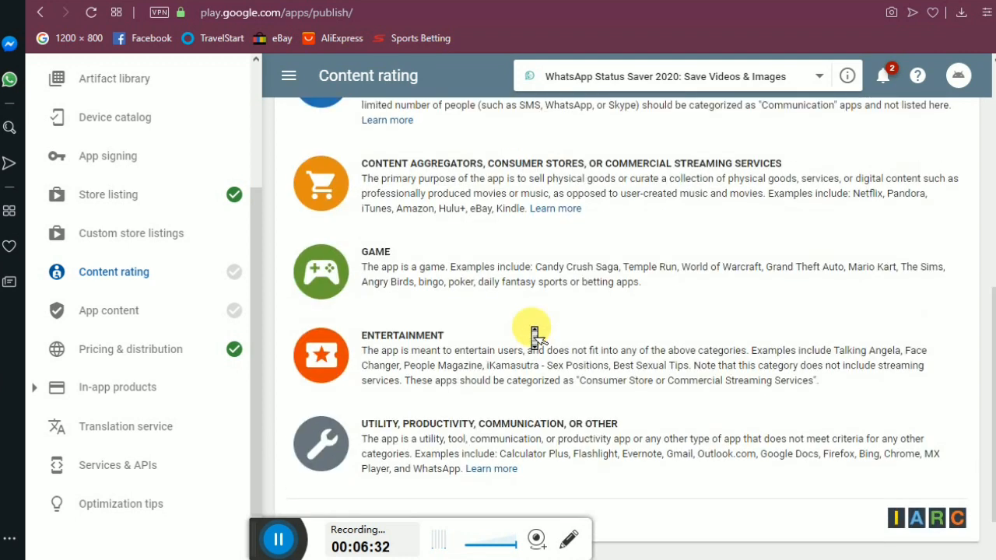
{"action": "scroll", "coordinate": [535, 336], "scroll_direction": "up", "scroll_amount": 1}
{"action": "scroll", "coordinate": [535, 336], "scroll_direction": "up", "scroll_amount": 1}
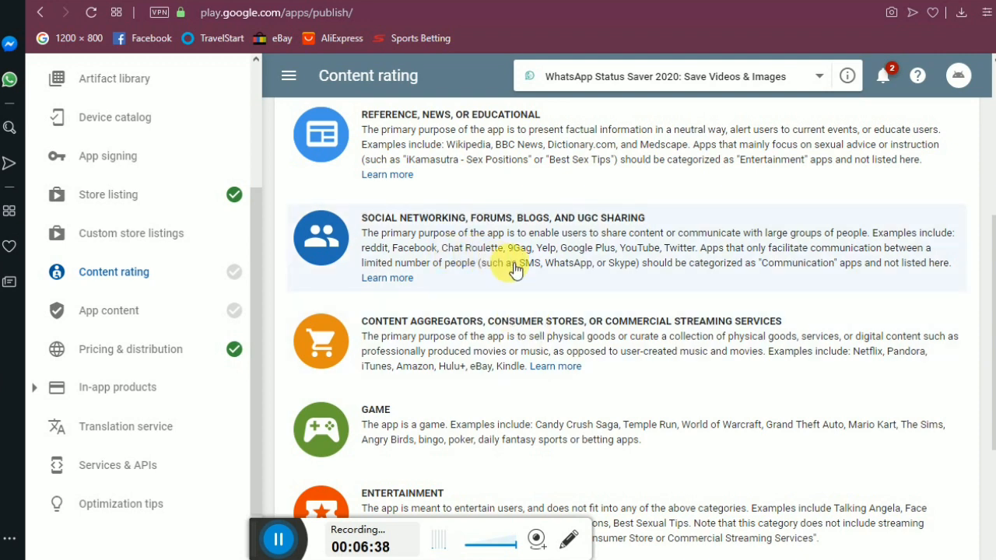
{"action": "scroll", "coordinate": [513, 269], "scroll_direction": "down", "scroll_amount": 3}
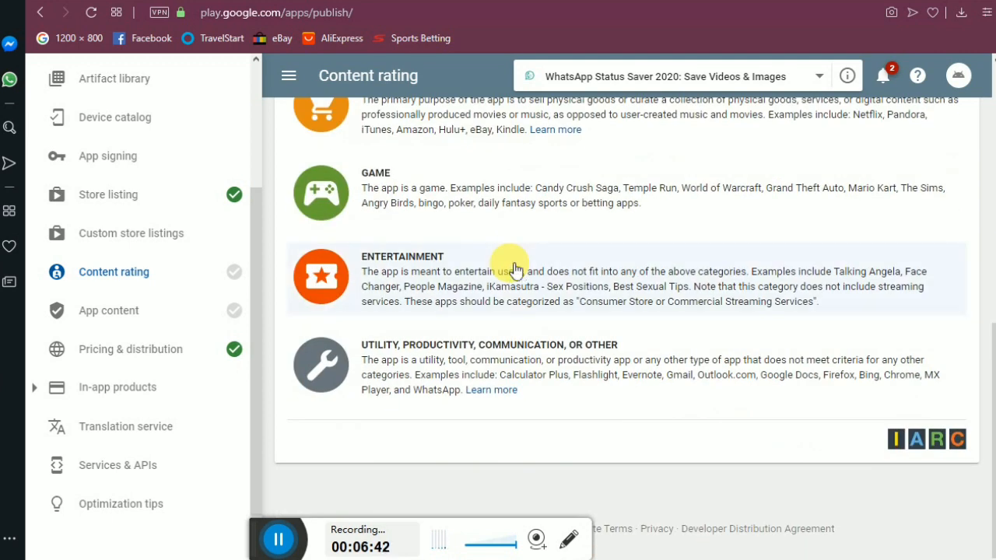
{"action": "scroll", "coordinate": [514, 269], "scroll_direction": "up", "scroll_amount": 6}
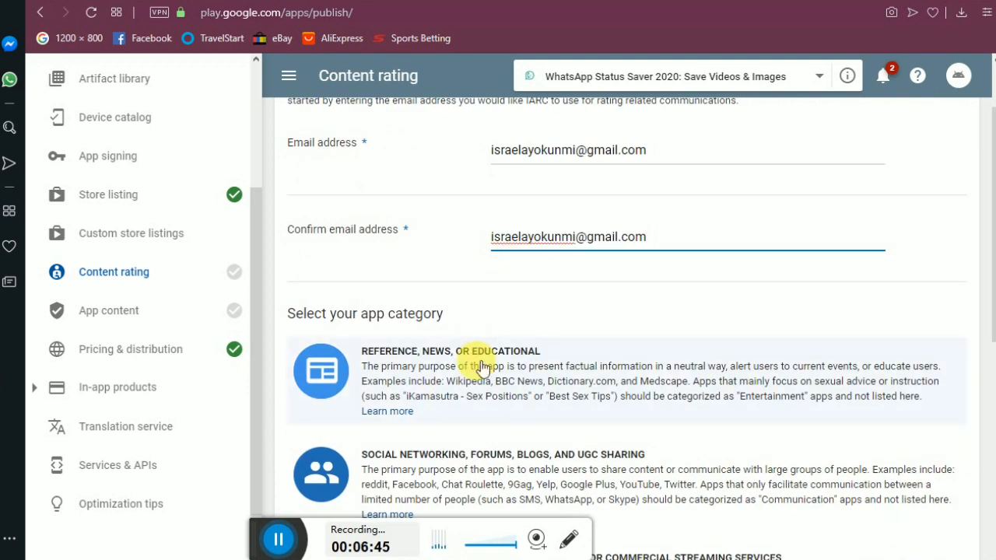
{"action": "left_click", "coordinate": [465, 466]}
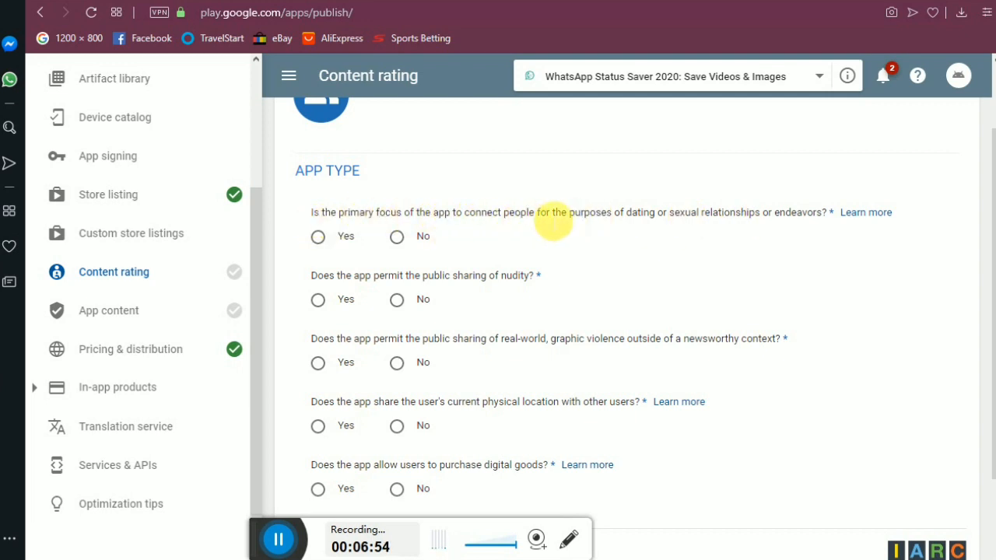
{"action": "middle_click", "coordinate": [647, 260]}
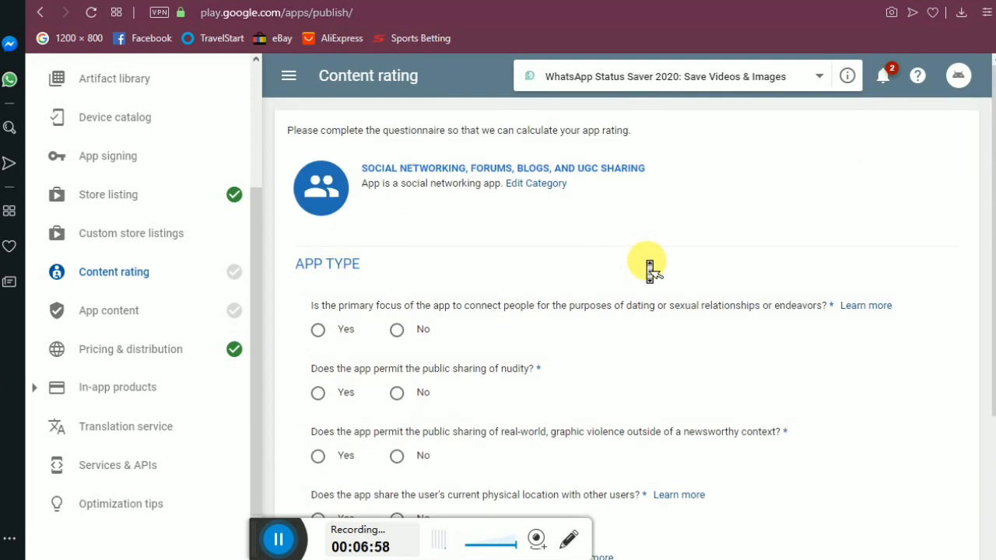
{"action": "middle_click", "coordinate": [647, 260]}
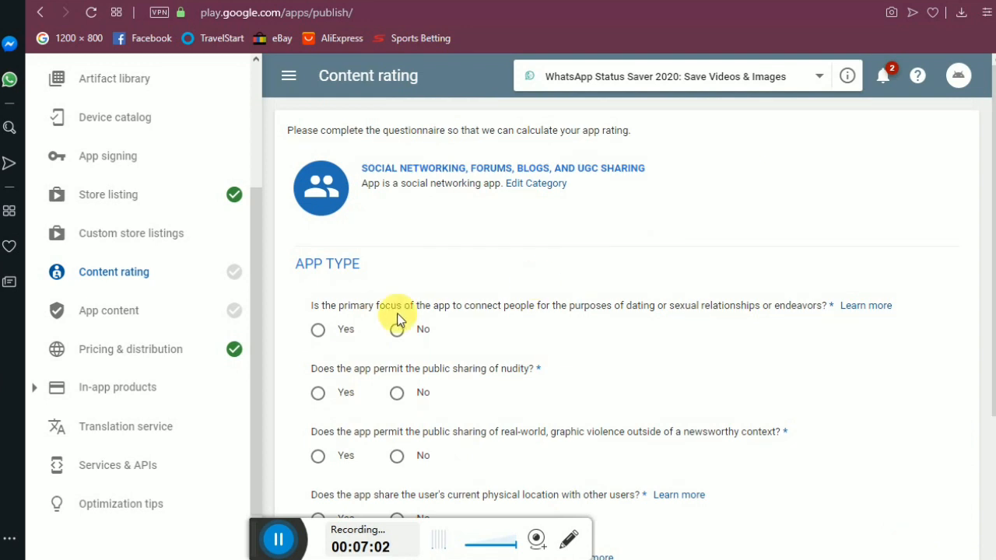
{"action": "left_click", "coordinate": [547, 183]}
{"action": "scroll", "coordinate": [423, 288], "scroll_direction": "down", "scroll_amount": 6}
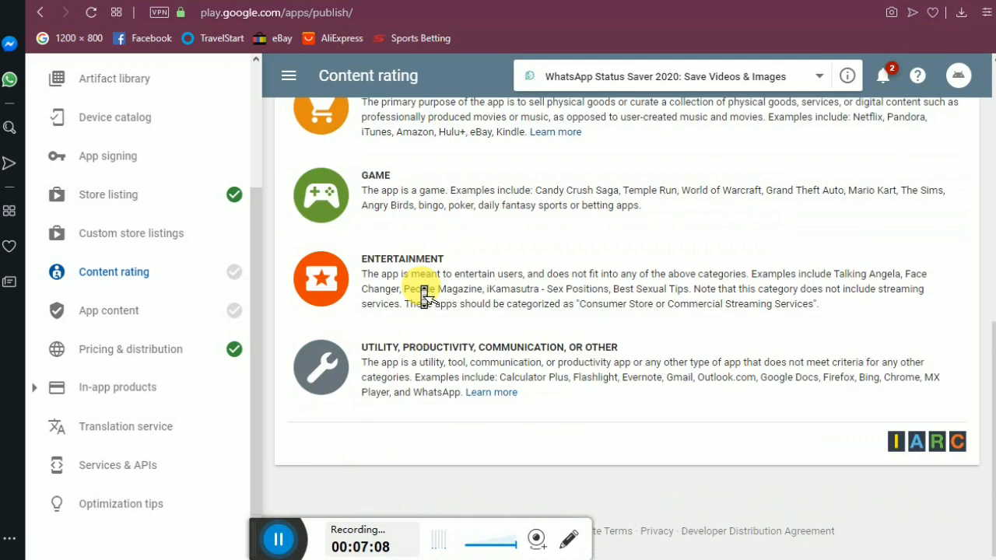
{"action": "left_click", "coordinate": [513, 363]}
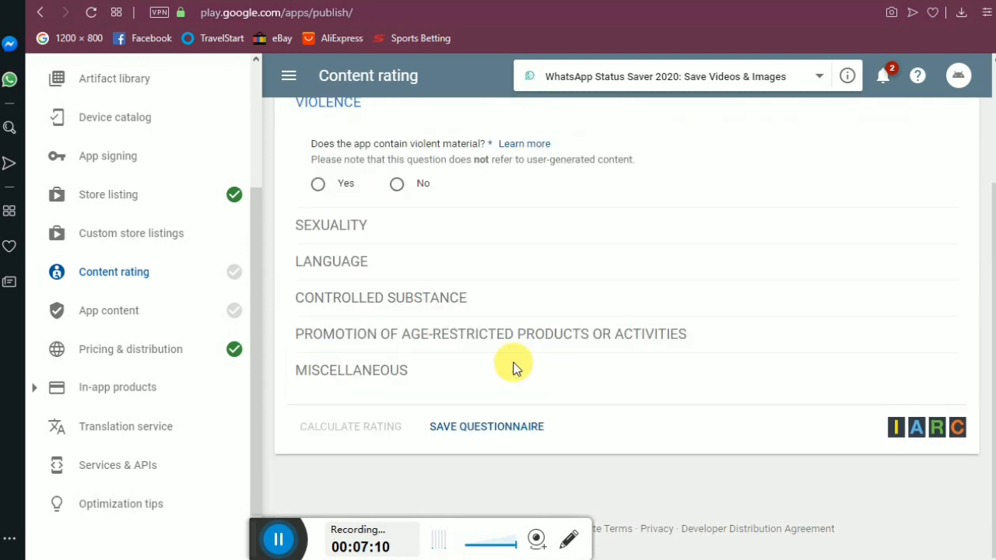
Answer No to every rating question, from violence through Nazi symbols, and save.
{"action": "scroll", "coordinate": [515, 370], "scroll_direction": "up", "scroll_amount": 2}
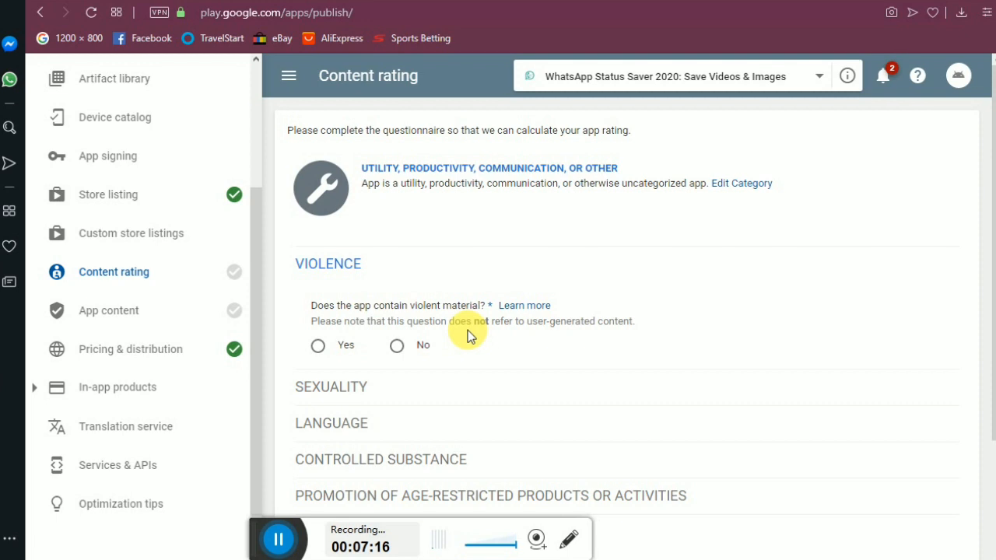
{"action": "left_click", "coordinate": [398, 347]}
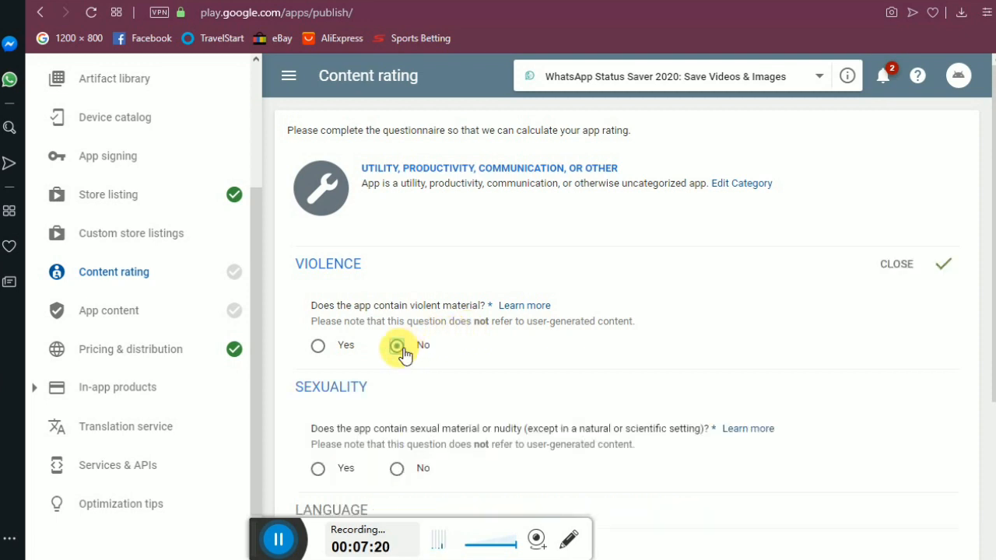
{"action": "left_click", "coordinate": [397, 469]}
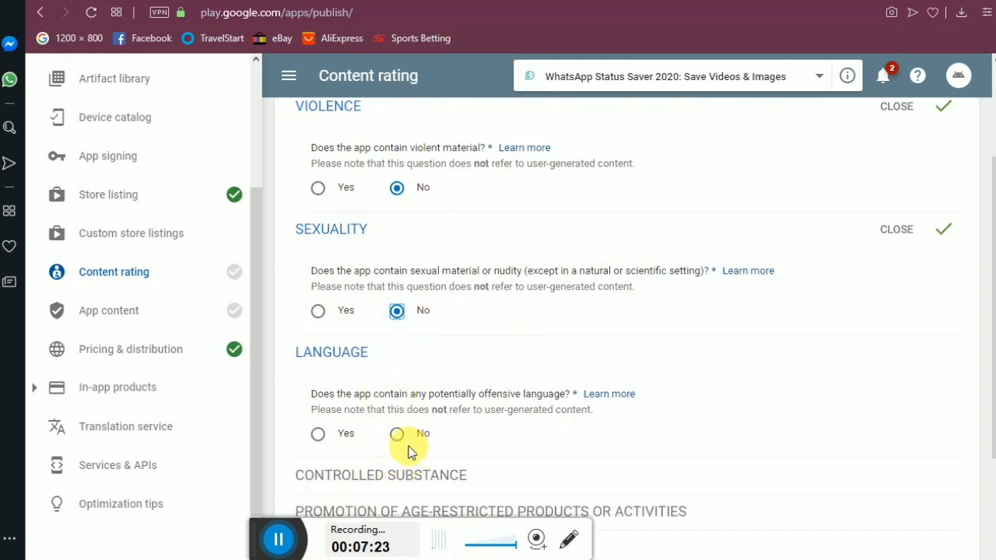
{"action": "left_click", "coordinate": [398, 436]}
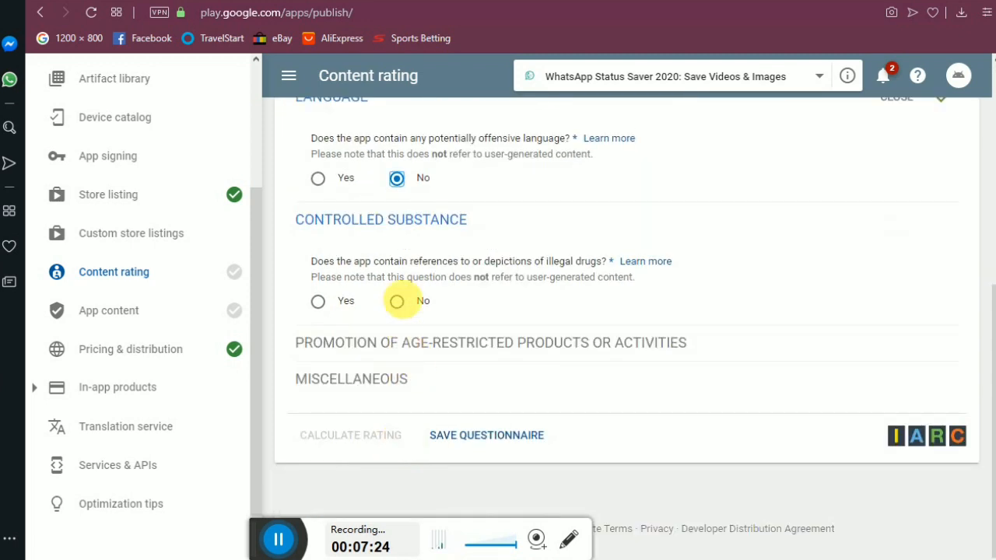
{"action": "left_click", "coordinate": [398, 302]}
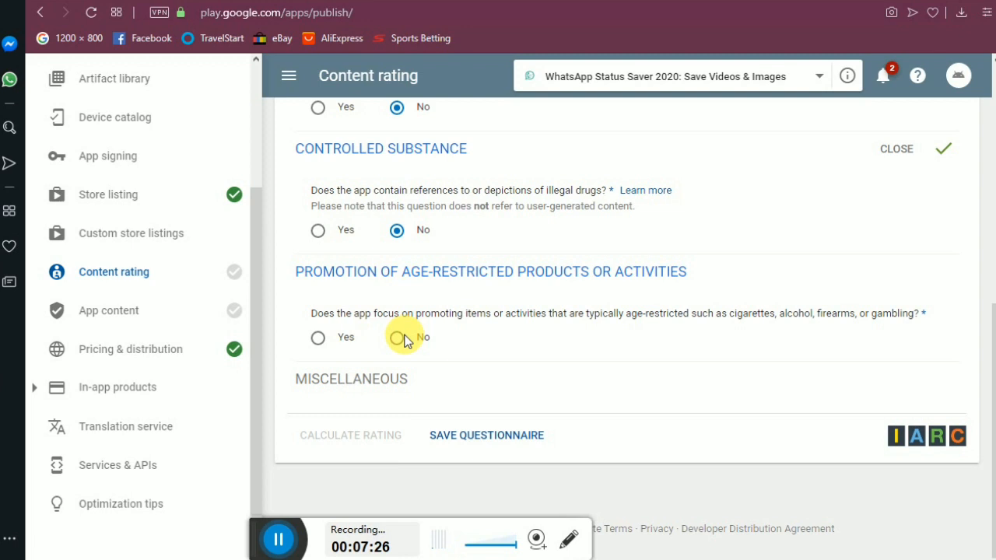
{"action": "left_click", "coordinate": [398, 337]}
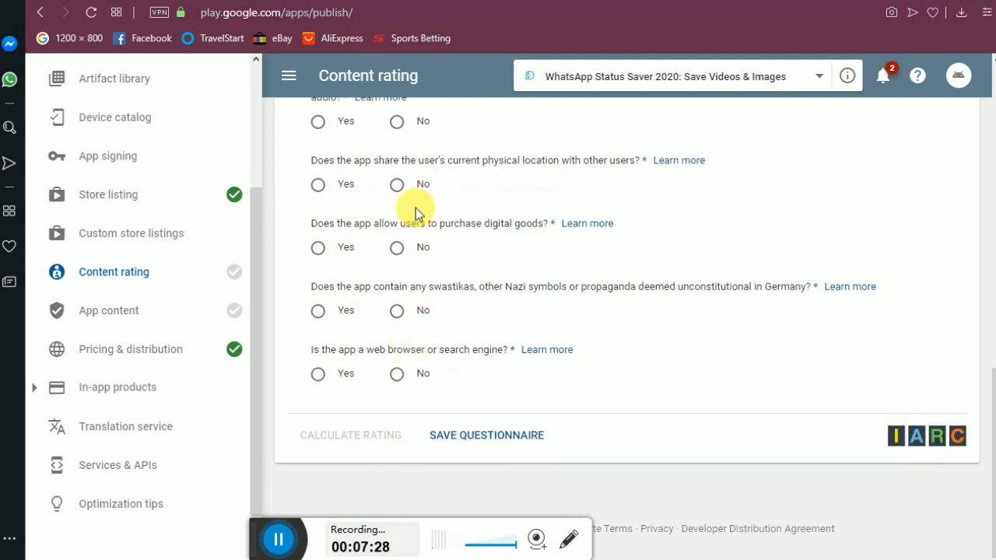
{"action": "left_click", "coordinate": [398, 122]}
{"action": "left_click", "coordinate": [398, 248]}
{"action": "left_click", "coordinate": [397, 311]}
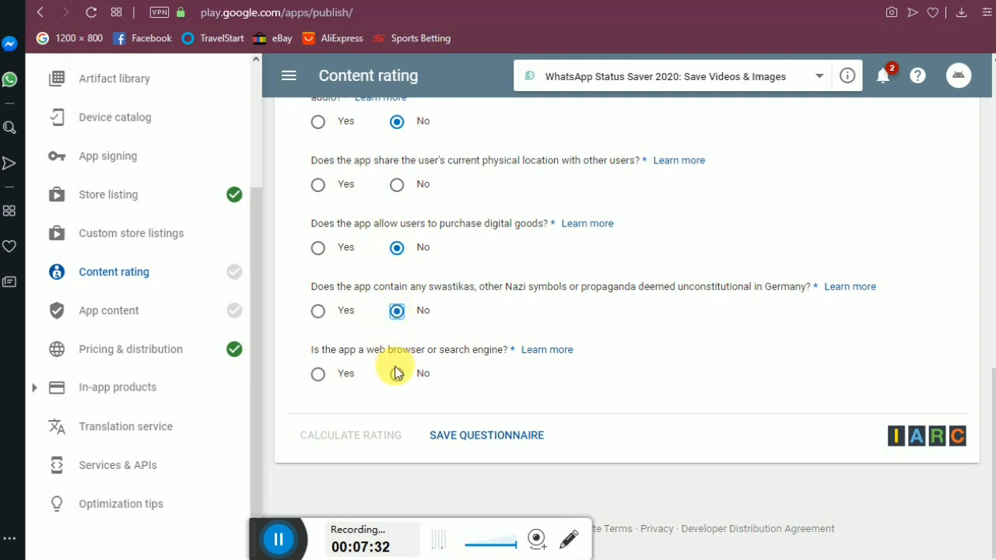
{"action": "left_click", "coordinate": [472, 438]}
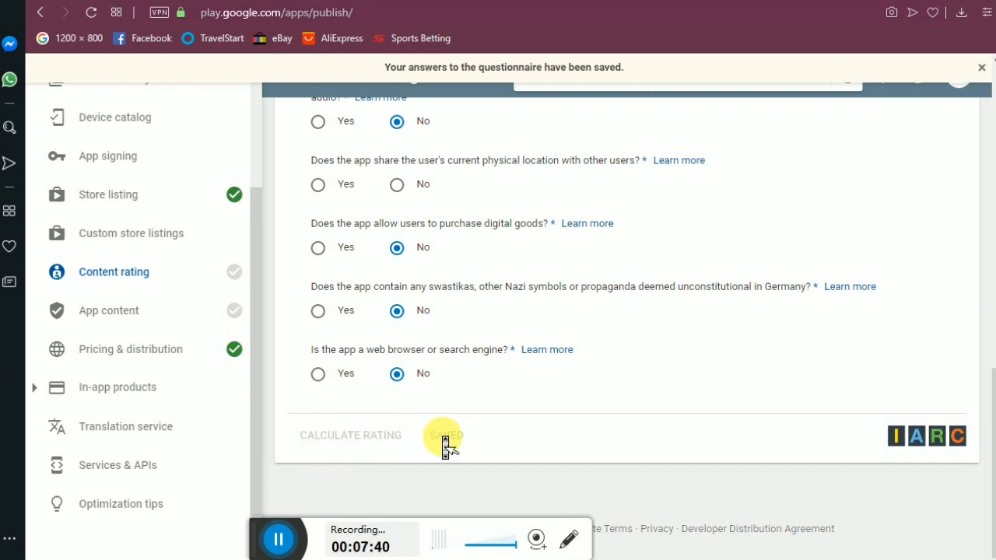
Answer No to the location-sharing question and save the completed questionnaire.
{"action": "scroll", "coordinate": [577, 379], "scroll_direction": "up", "scroll_amount": 10}
{"action": "scroll", "coordinate": [580, 381], "scroll_direction": "down", "scroll_amount": 8}
{"action": "scroll", "coordinate": [579, 382], "scroll_direction": "down", "scroll_amount": 4}
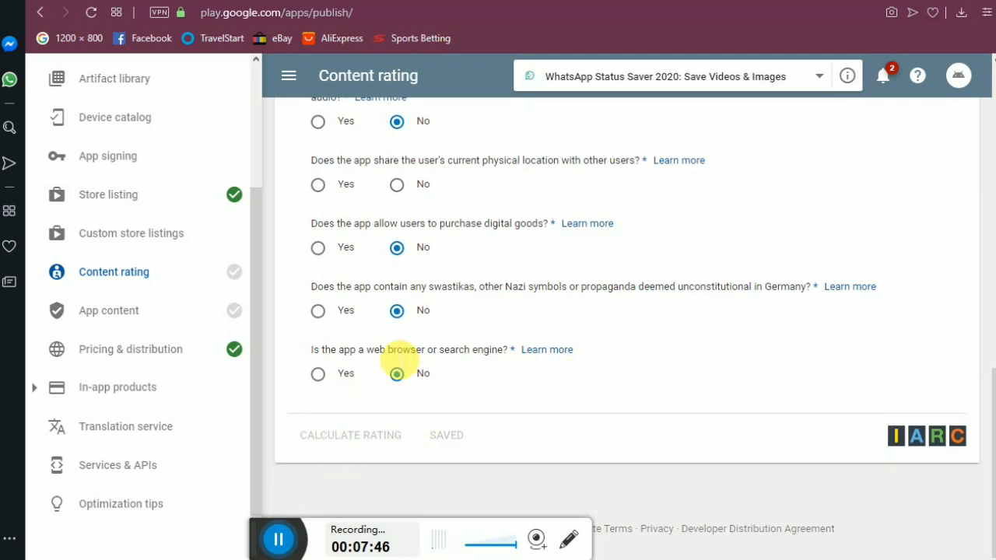
{"action": "left_click", "coordinate": [400, 186]}
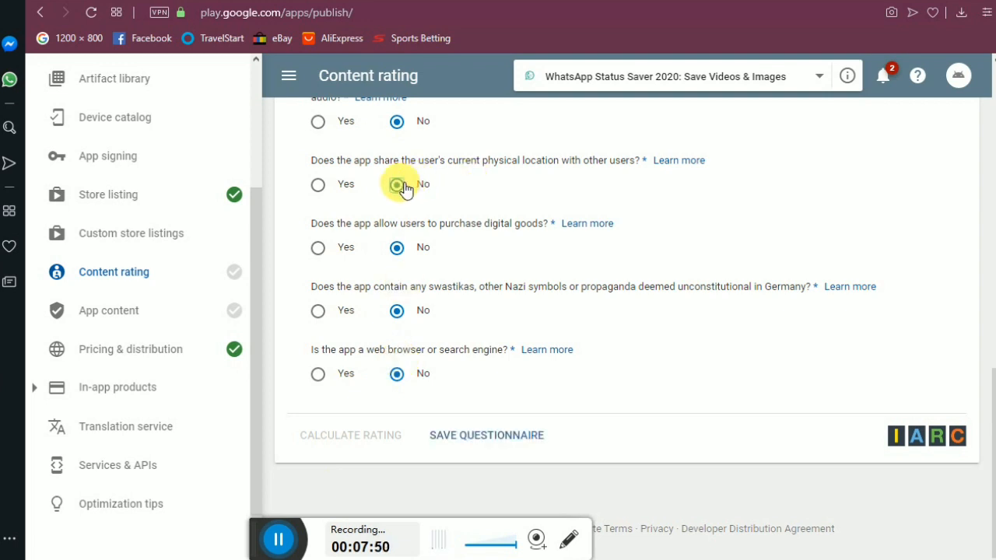
{"action": "left_click", "coordinate": [481, 438]}
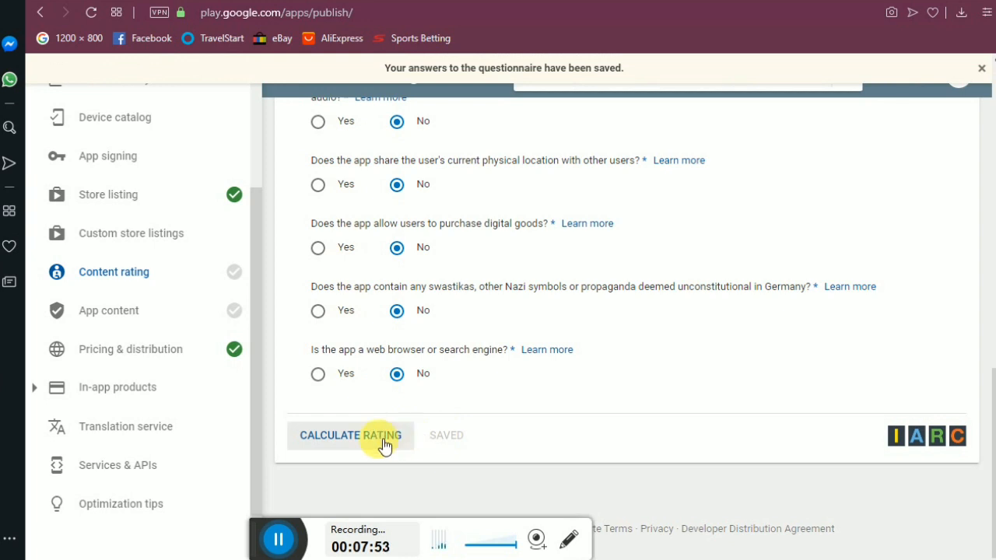
Calculate and apply the content rating (ESRB Everyone, PEGI 3).
{"action": "left_click", "coordinate": [379, 436]}
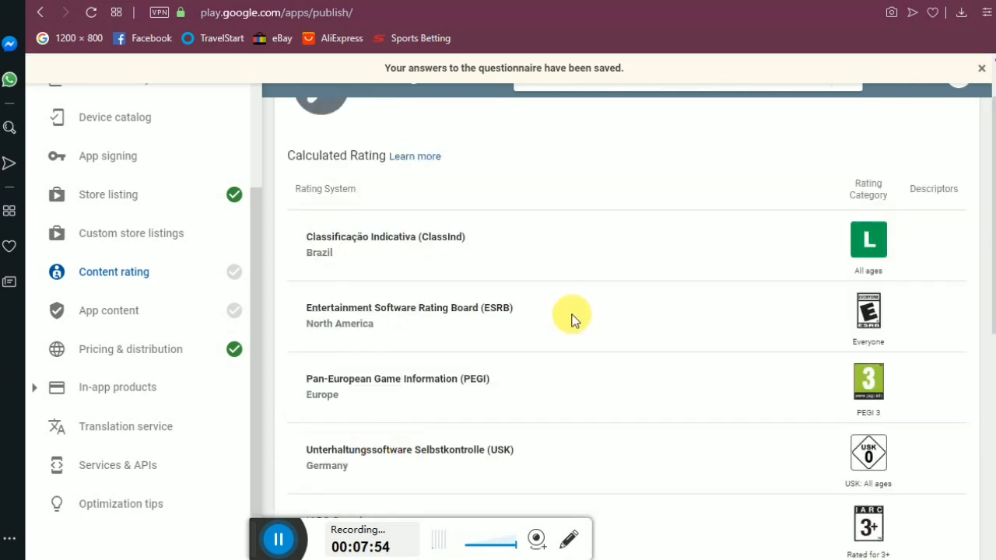
{"action": "scroll", "coordinate": [674, 286], "scroll_direction": "down", "scroll_amount": 1}
{"action": "scroll", "coordinate": [674, 287], "scroll_direction": "down", "scroll_amount": 10}
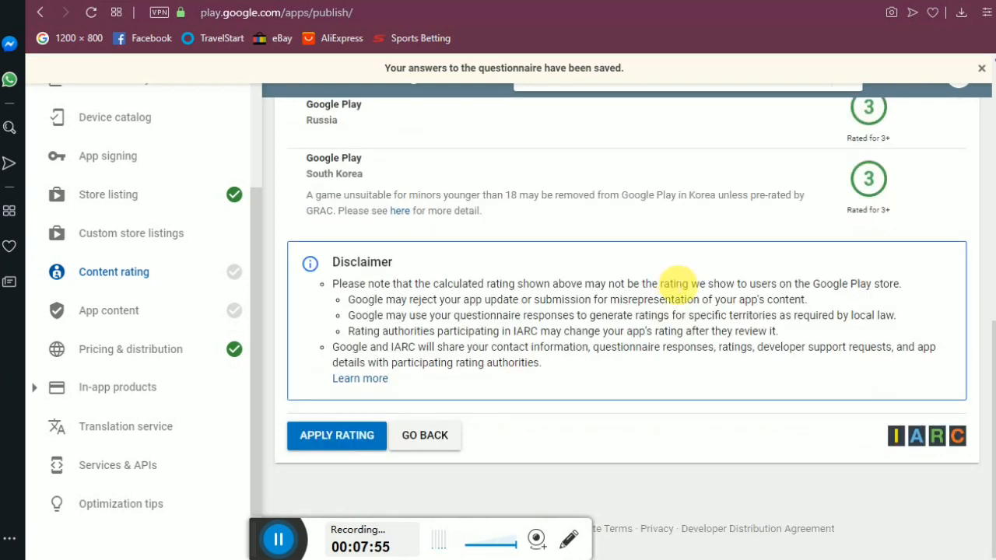
{"action": "left_click", "coordinate": [327, 435]}
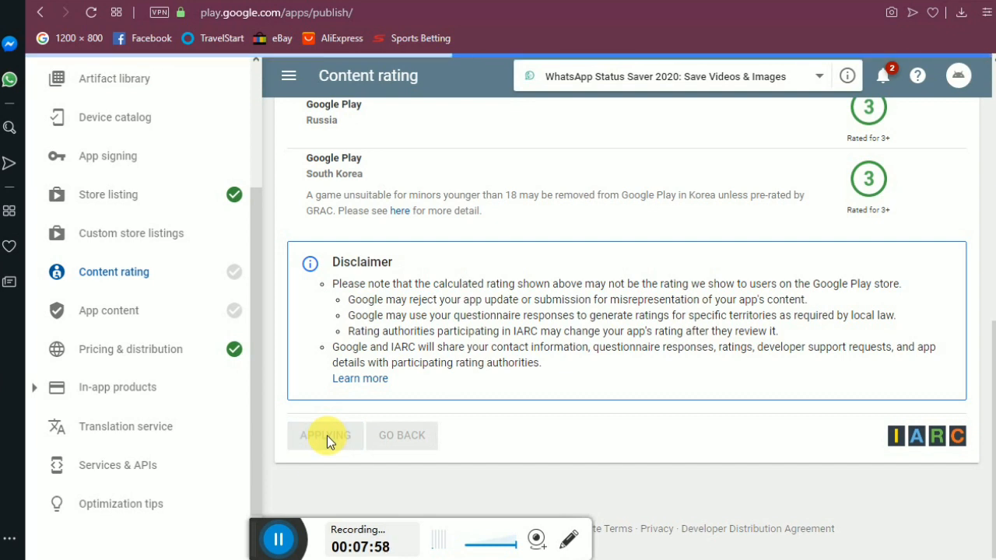
{"action": "left_click", "coordinate": [127, 311]}
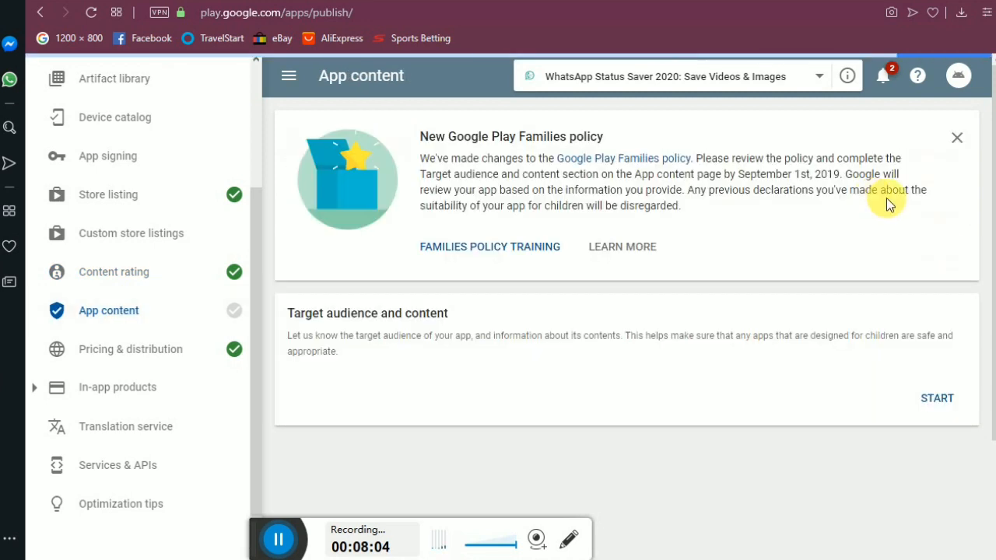
Set the target age groups to 13-15, 16-17 and 18 and over.
{"action": "left_click", "coordinate": [940, 400]}
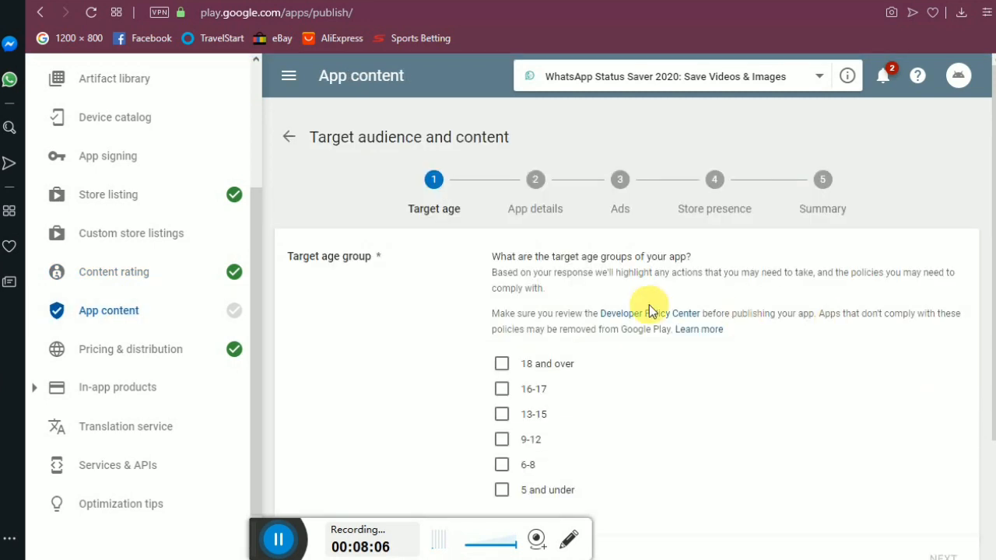
{"action": "left_click", "coordinate": [502, 365]}
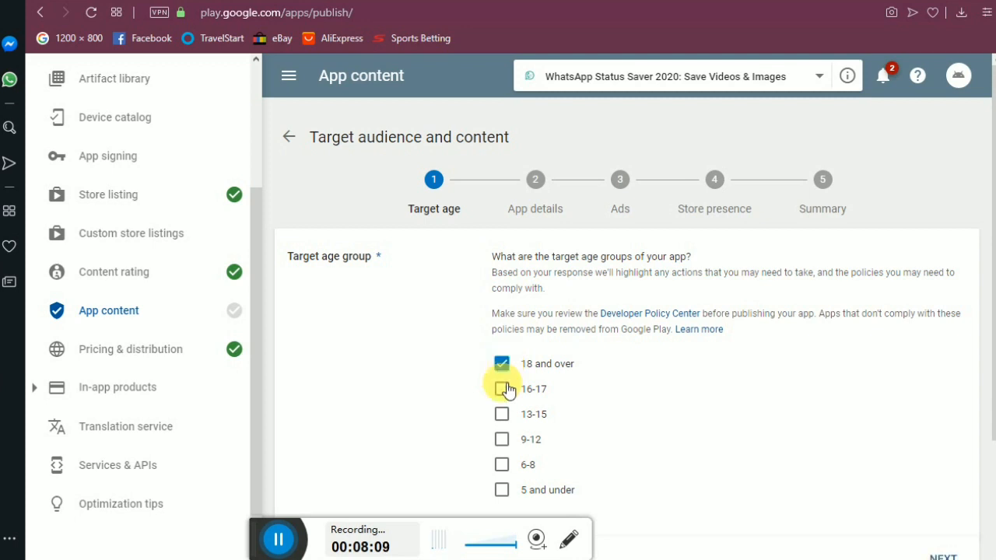
{"action": "left_click", "coordinate": [506, 390]}
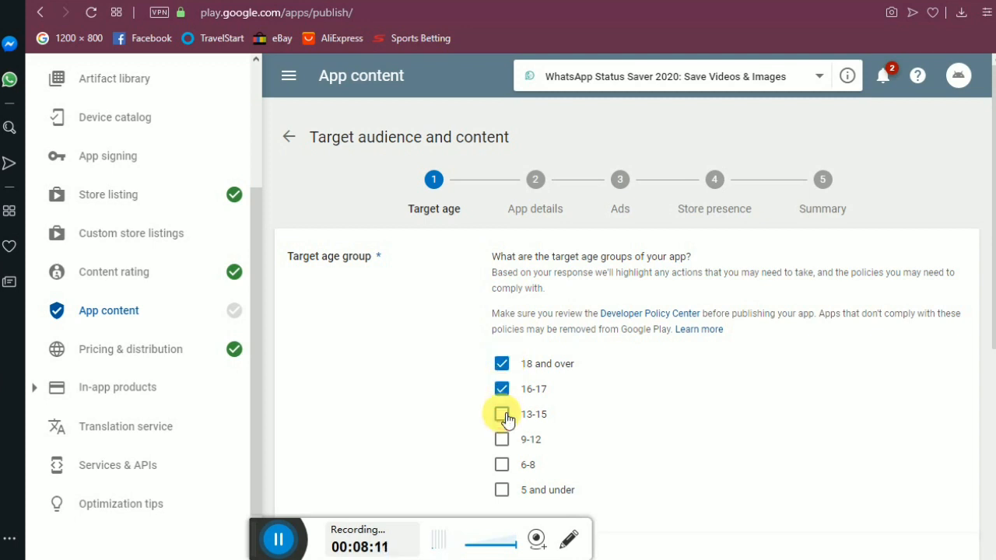
{"action": "left_click", "coordinate": [505, 418]}
{"action": "scroll", "coordinate": [545, 423], "scroll_direction": "down", "scroll_amount": 4}
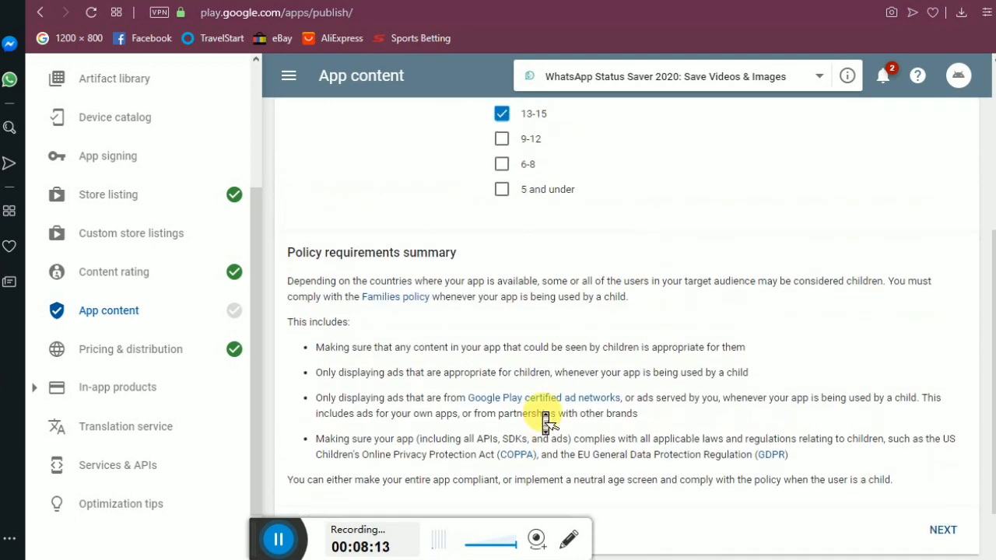
{"action": "scroll", "coordinate": [537, 421], "scroll_direction": "up", "scroll_amount": 3}
{"action": "scroll", "coordinate": [693, 385], "scroll_direction": "down", "scroll_amount": 4}
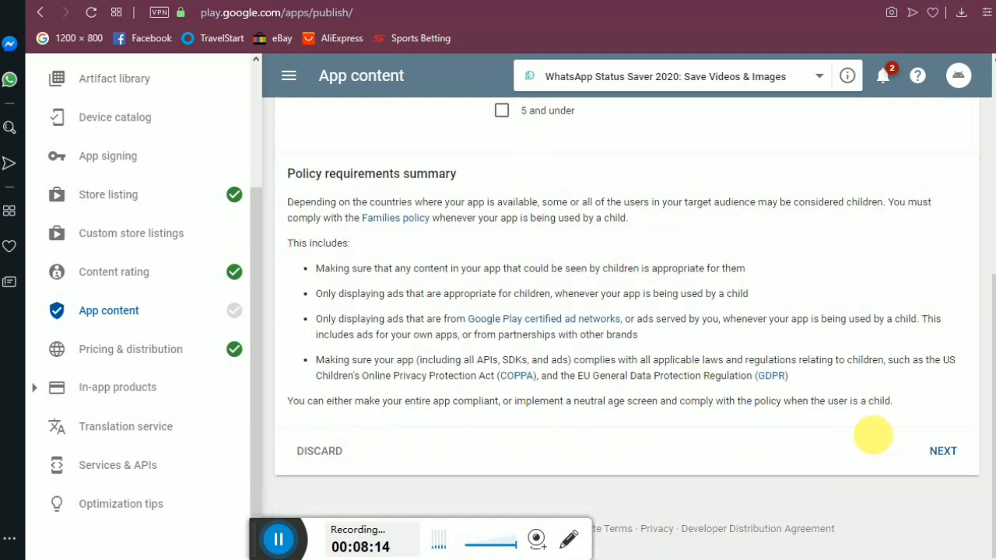
Declare the app doesn't appeal to children and submit the target audience answers.
{"action": "left_click", "coordinate": [957, 452]}
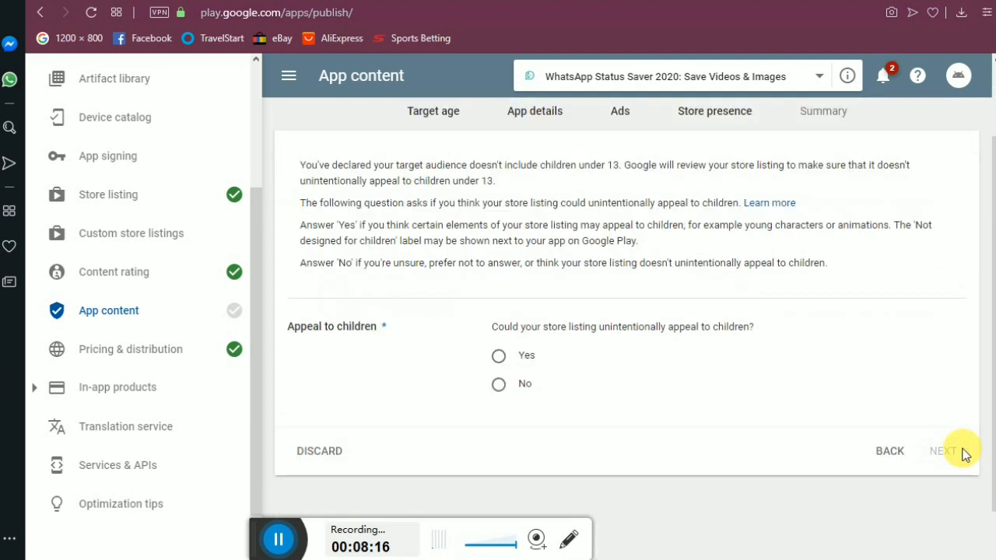
{"action": "left_click", "coordinate": [500, 386]}
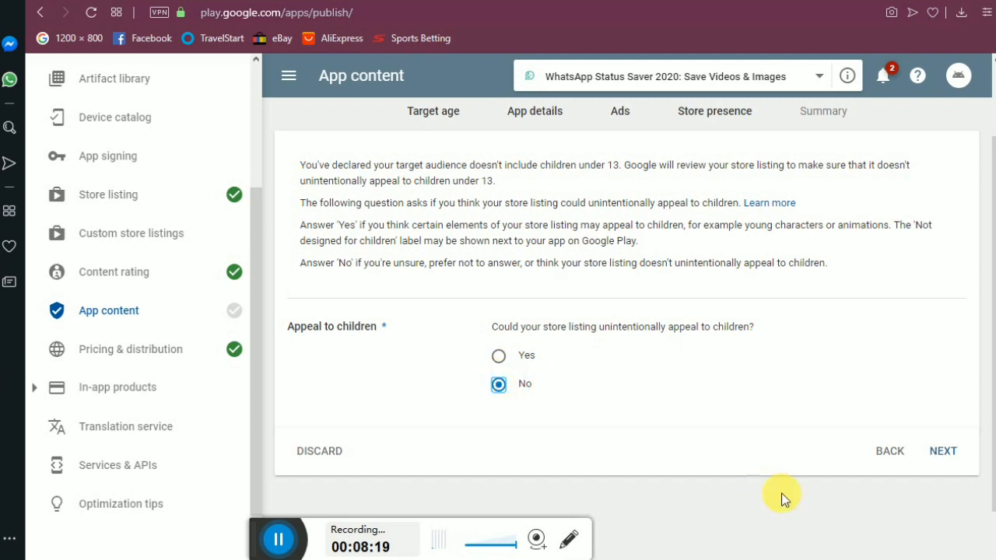
{"action": "left_click", "coordinate": [947, 462]}
{"action": "left_click", "coordinate": [948, 460]}
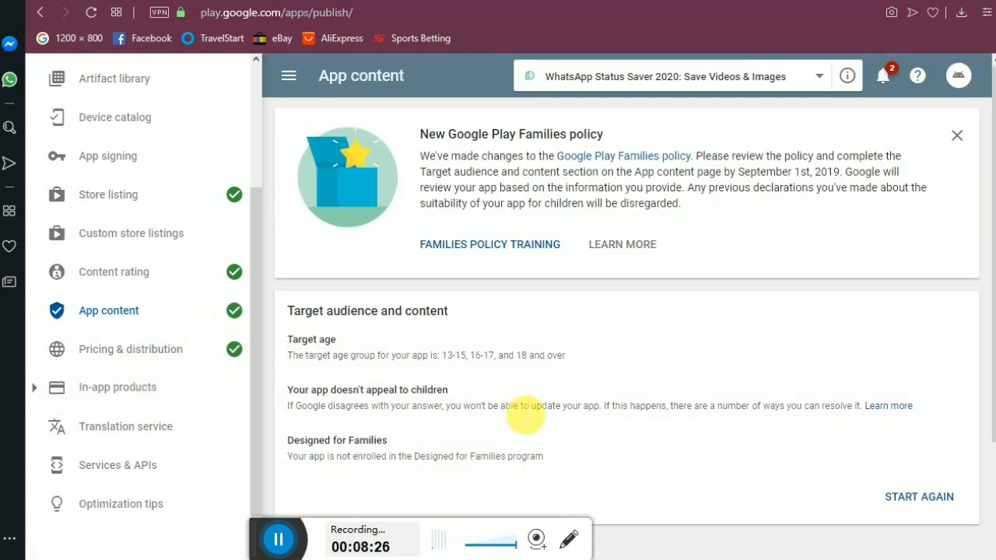
{"action": "scroll", "coordinate": [81, 393], "scroll_direction": "up", "scroll_amount": 3}
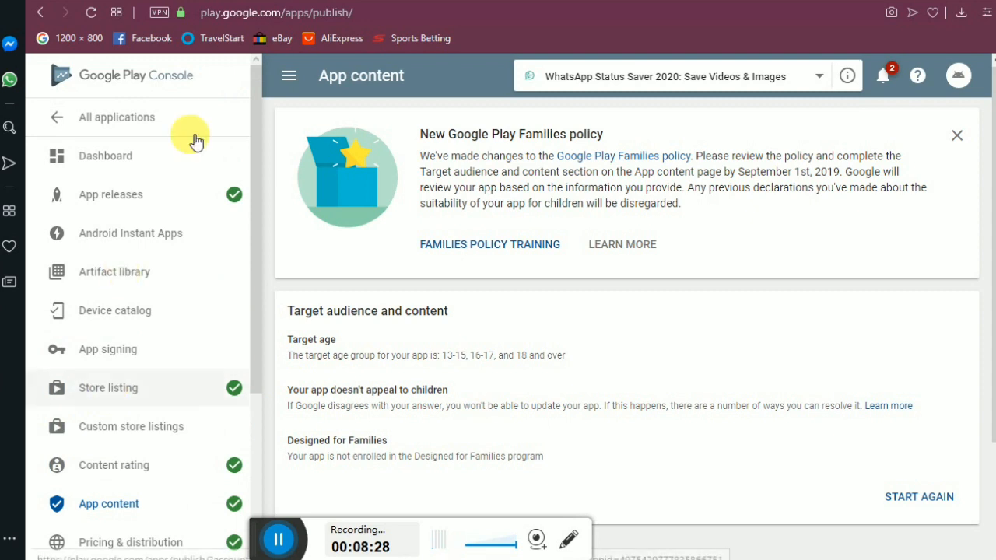
{"action": "left_click", "coordinate": [160, 203]}
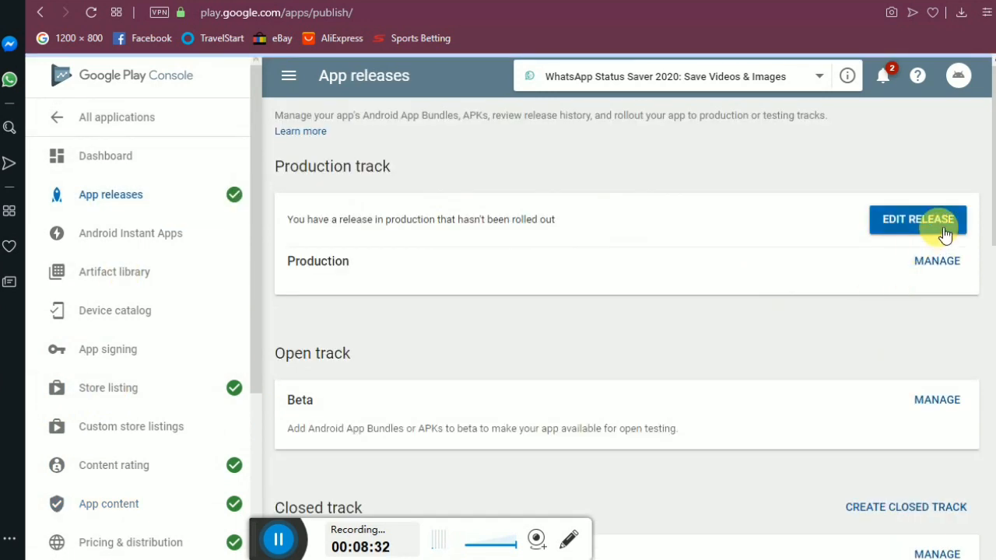
Review production release 1.1 and confirm its rollout to production.
{"action": "left_click", "coordinate": [943, 263]}
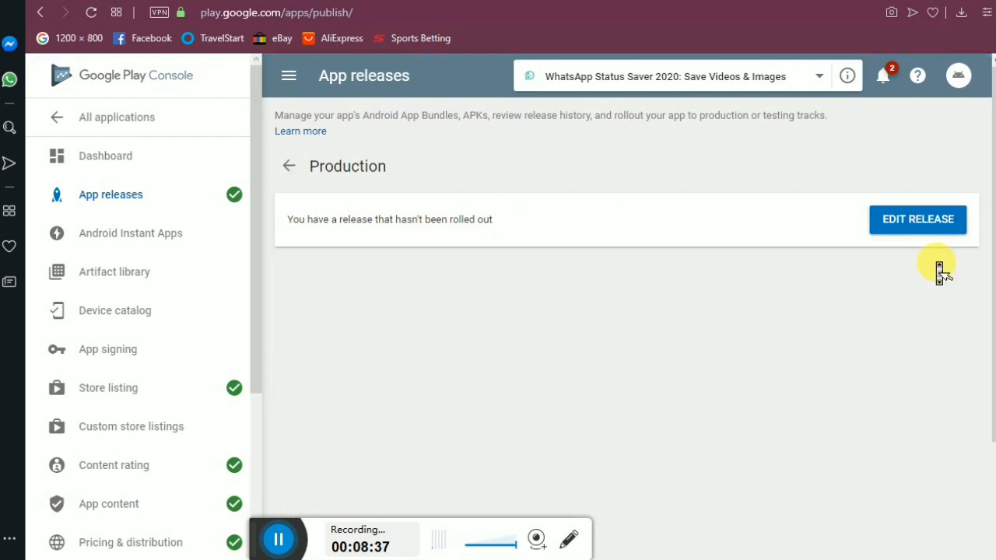
{"action": "left_click", "coordinate": [924, 233]}
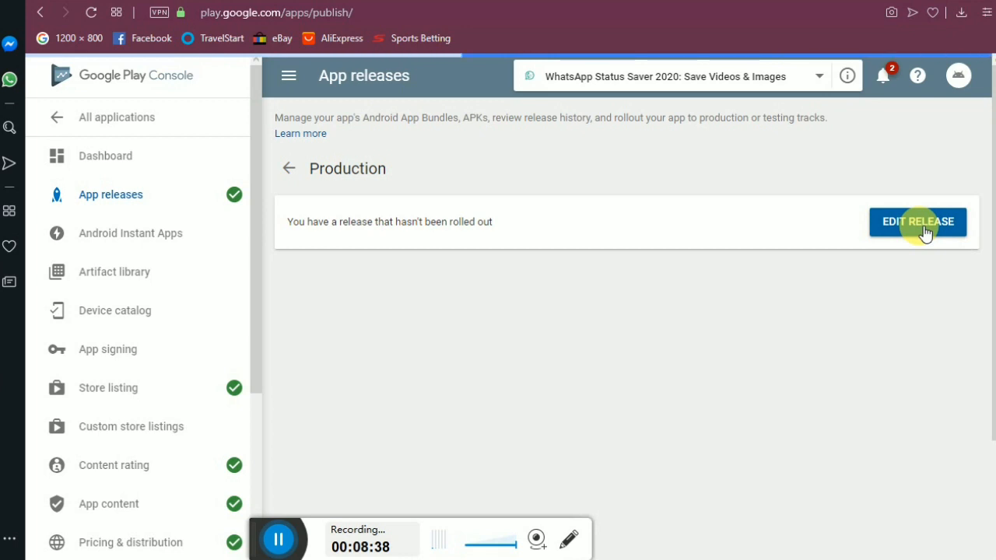
{"action": "scroll", "coordinate": [919, 230], "scroll_direction": "down", "scroll_amount": 10}
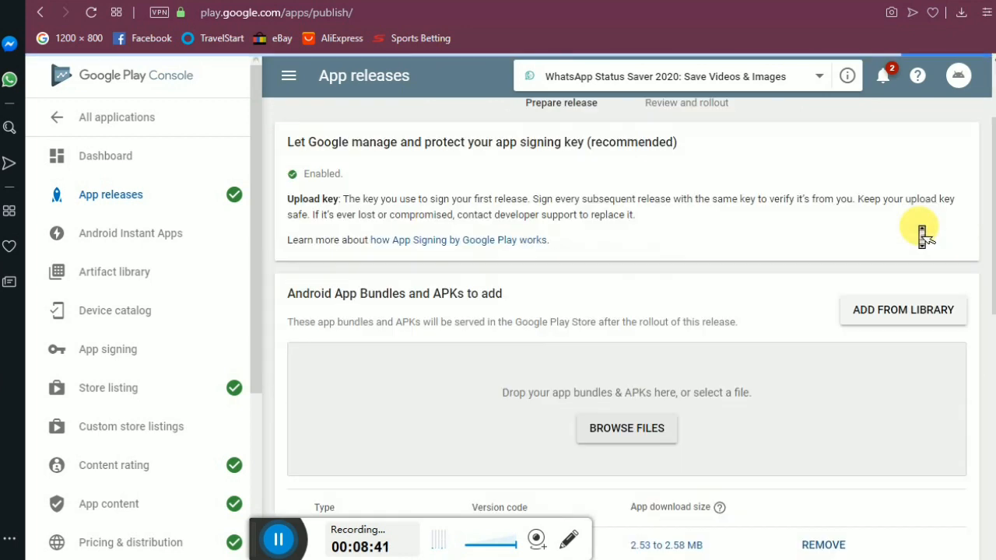
{"action": "left_click", "coordinate": [932, 471]}
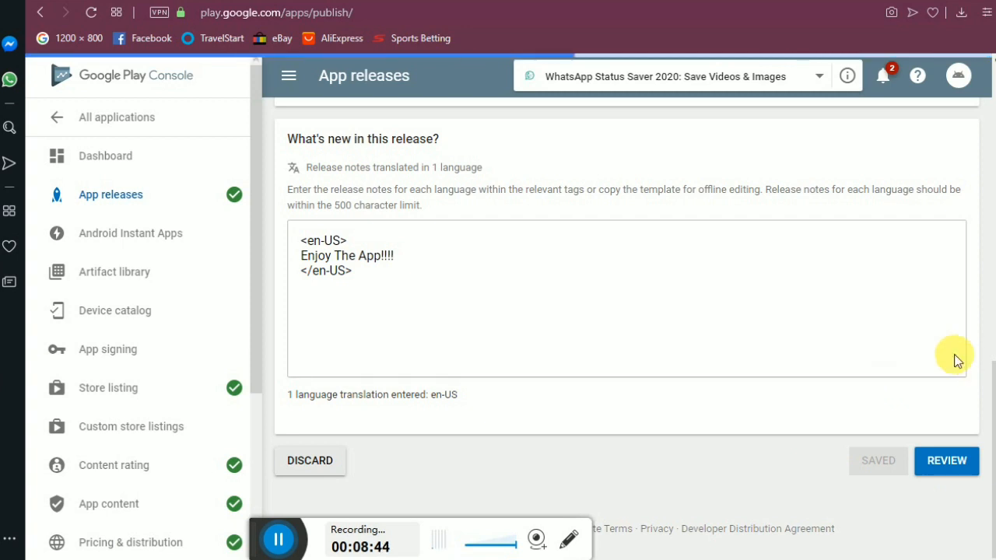
{"action": "scroll", "coordinate": [954, 358], "scroll_direction": "down", "scroll_amount": 3}
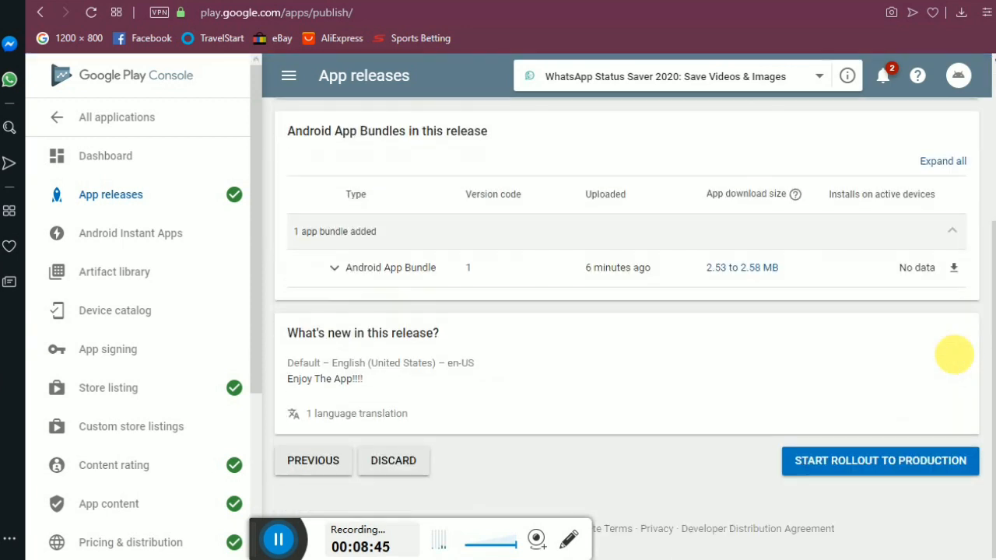
{"action": "left_click", "coordinate": [885, 463]}
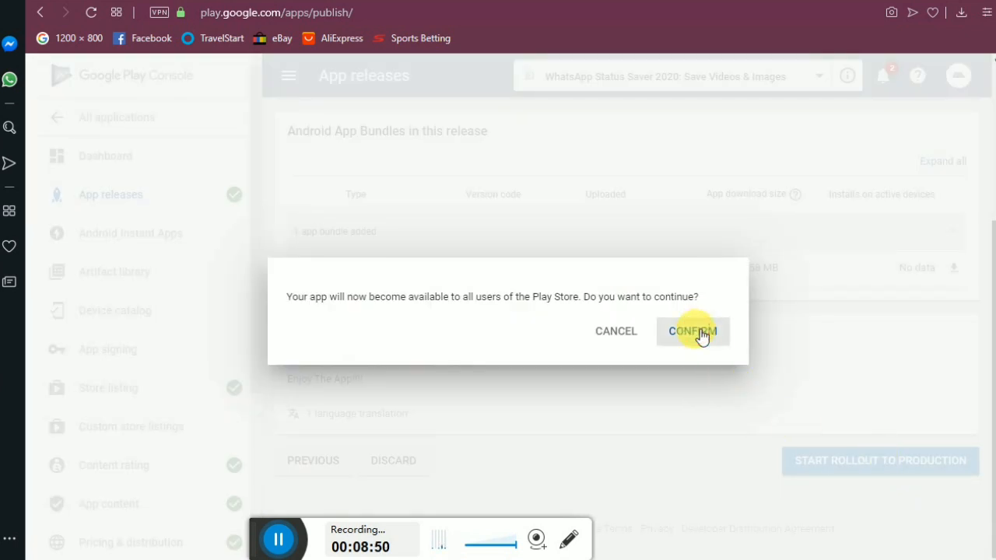
{"action": "left_click", "coordinate": [701, 334]}
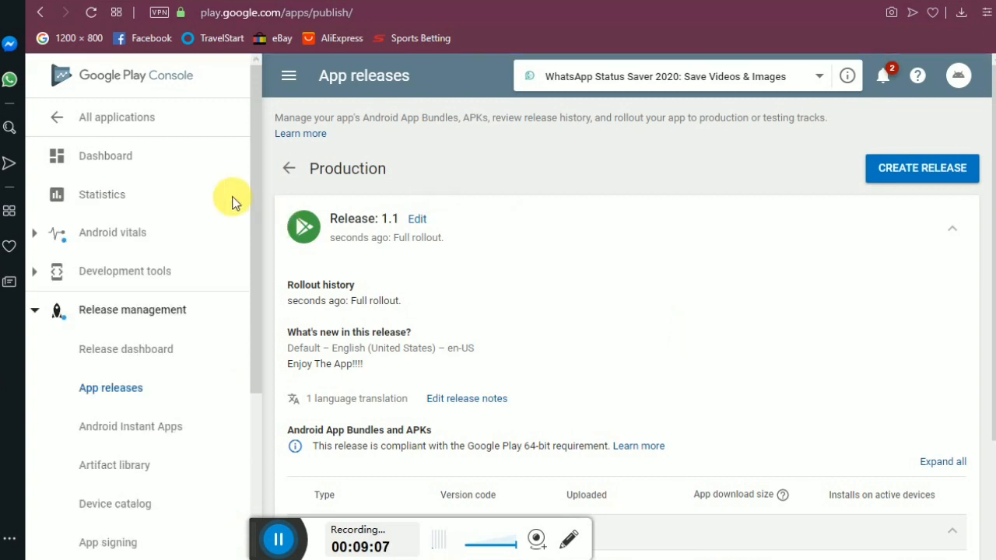
{"action": "left_click", "coordinate": [140, 170]}
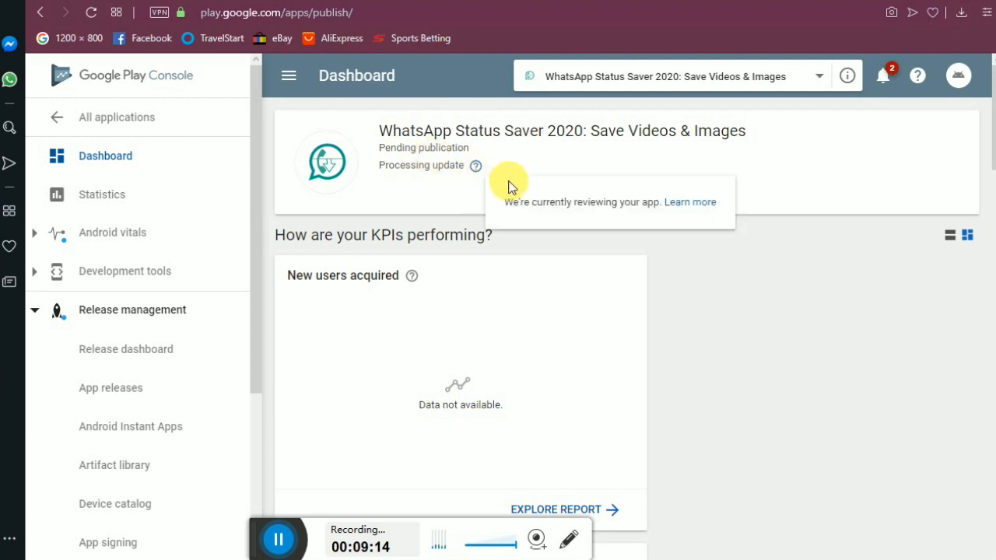
Check the Processing update status on the dashboard, then open a new browser tab.
{"action": "mouse_move", "coordinate": [468, 168]}
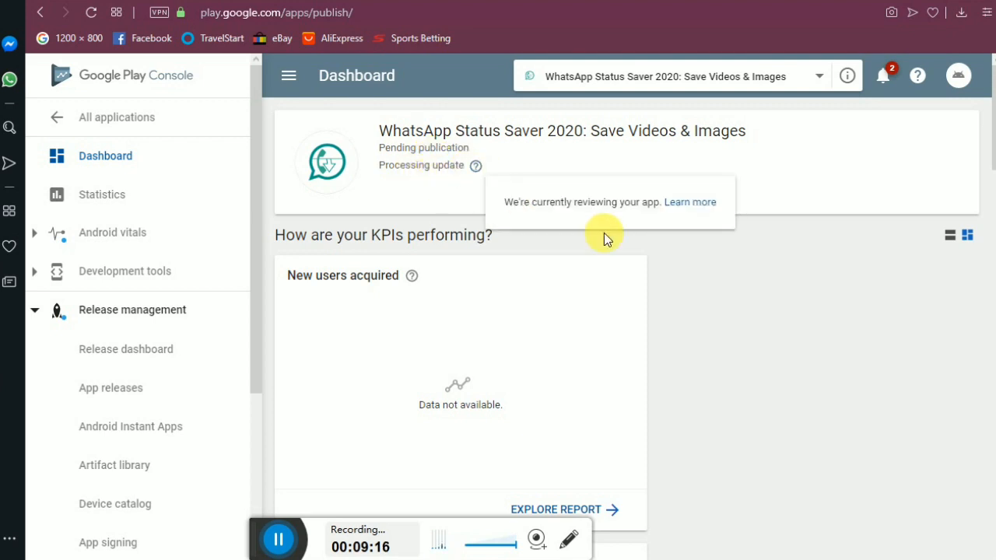
{"action": "scroll", "coordinate": [720, 350], "scroll_direction": "down", "scroll_amount": 3}
{"action": "scroll", "coordinate": [720, 355], "scroll_direction": "up", "scroll_amount": 5}
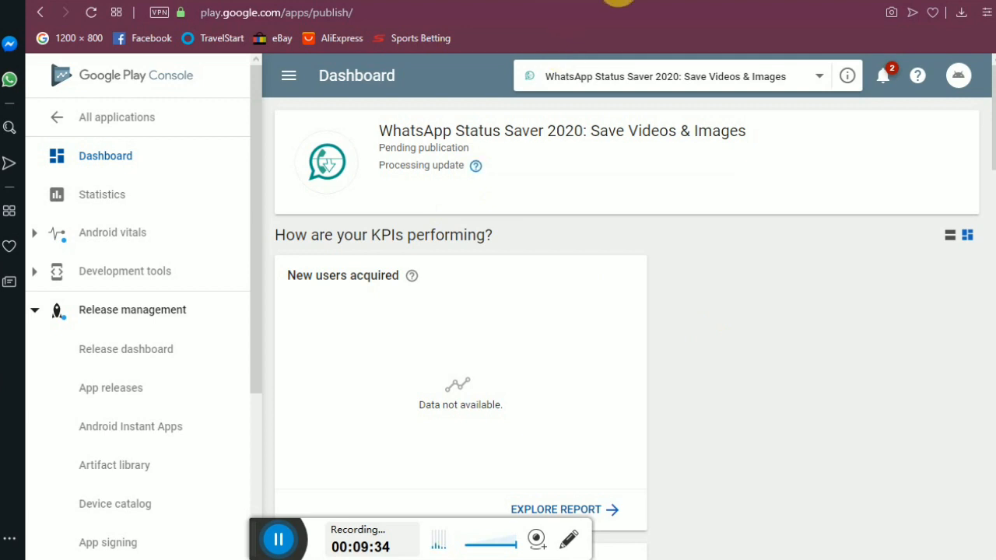
{"action": "left_click", "coordinate": [661, 0]}
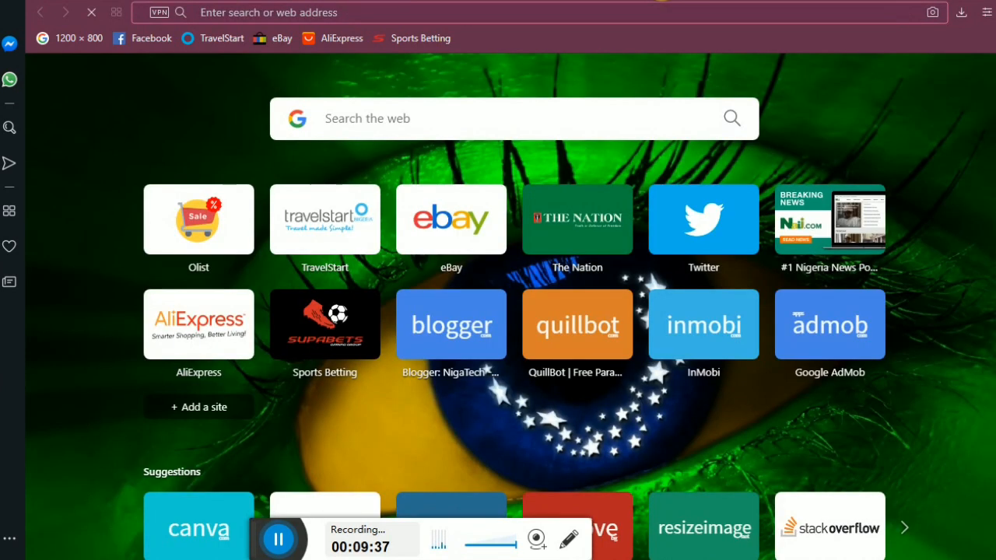
Load nitecodes.com in the new Opera tab using the address bar's autocomplete suggestion.
{"action": "type", "text": "w"}
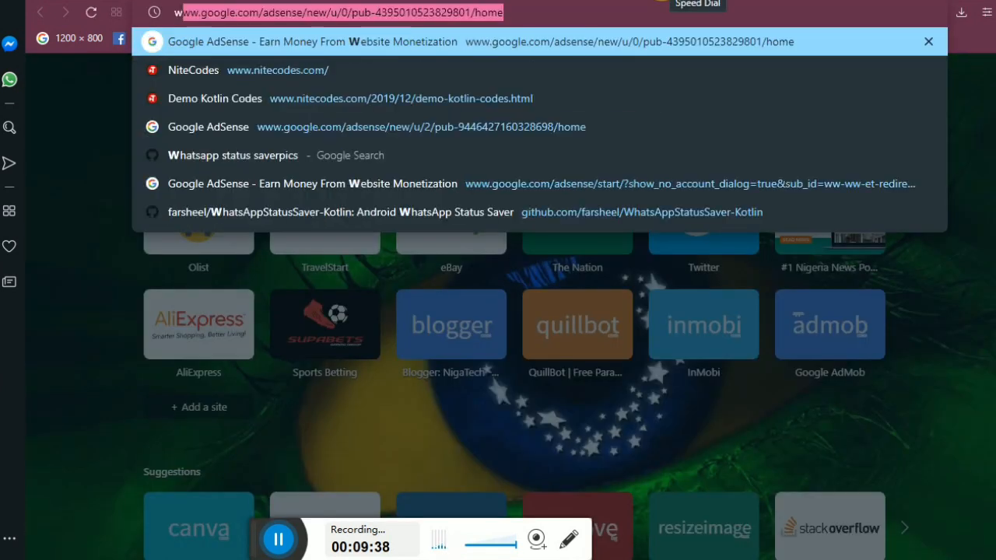
{"action": "type", "text": "w"}
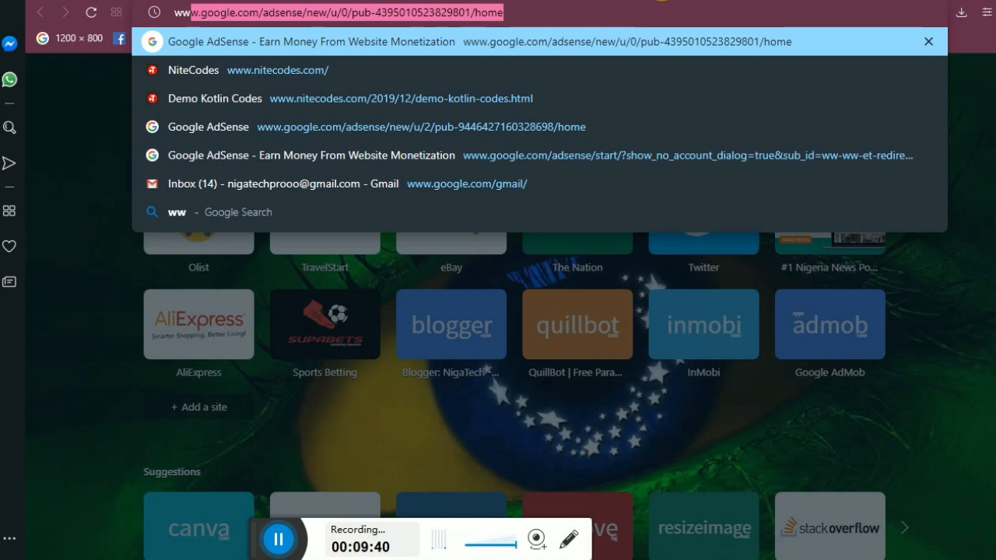
{"action": "key", "text": "BackSpace"}
{"action": "key", "text": "BackSpace"}
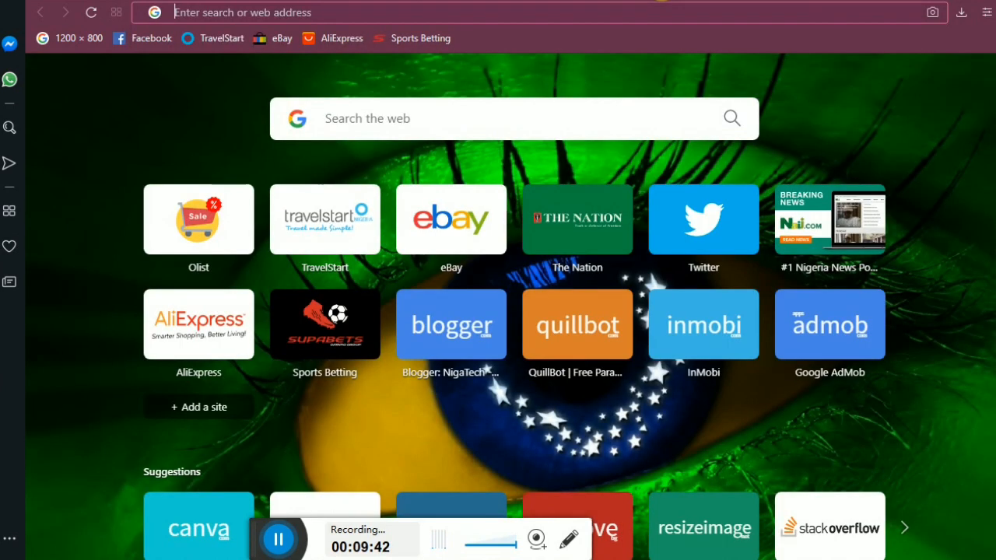
{"action": "type", "text": "nite"}
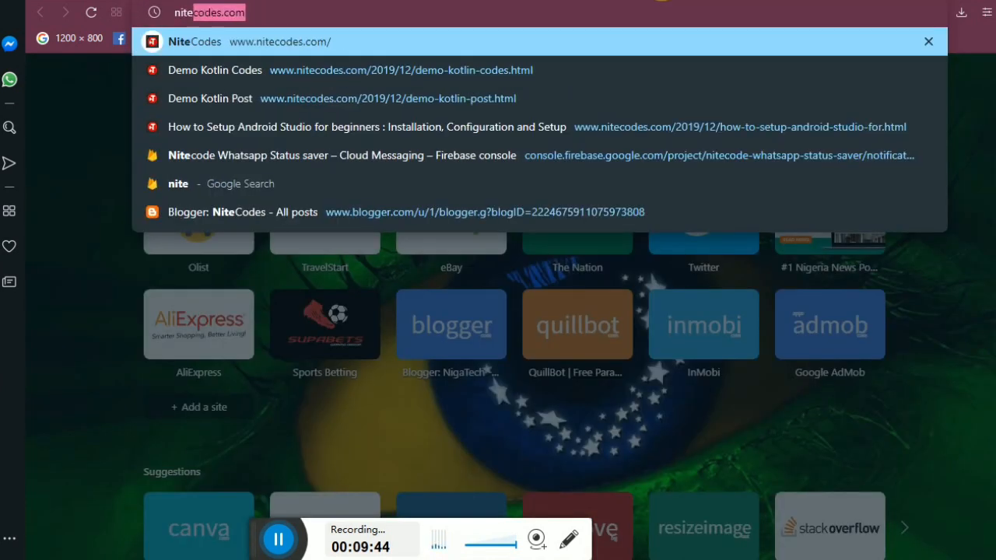
{"action": "key", "text": "Right"}
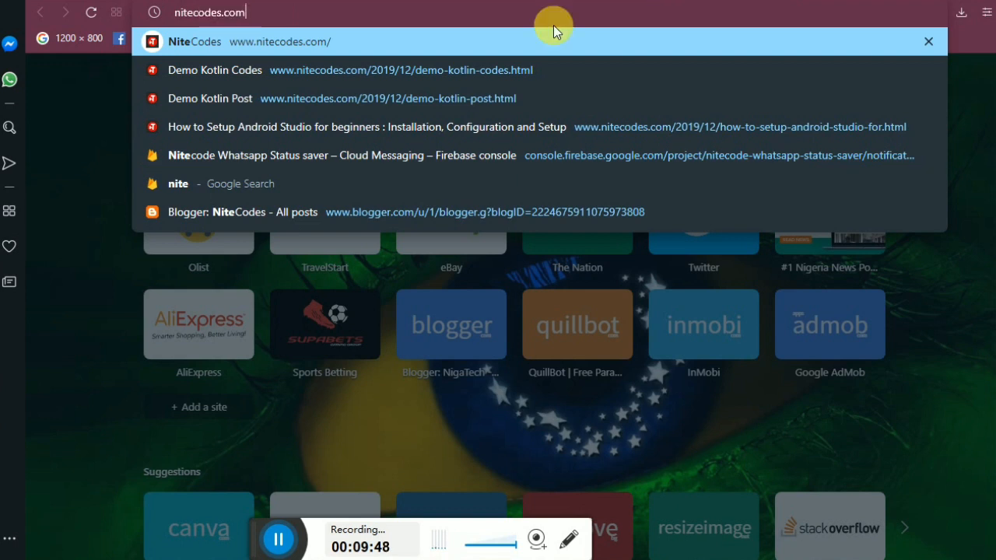
{"action": "key", "text": "Return"}
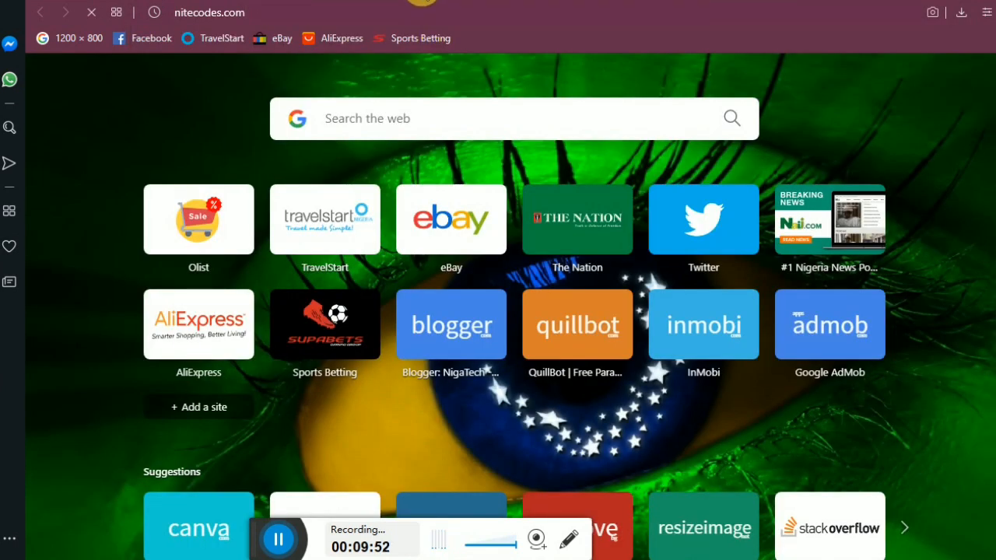